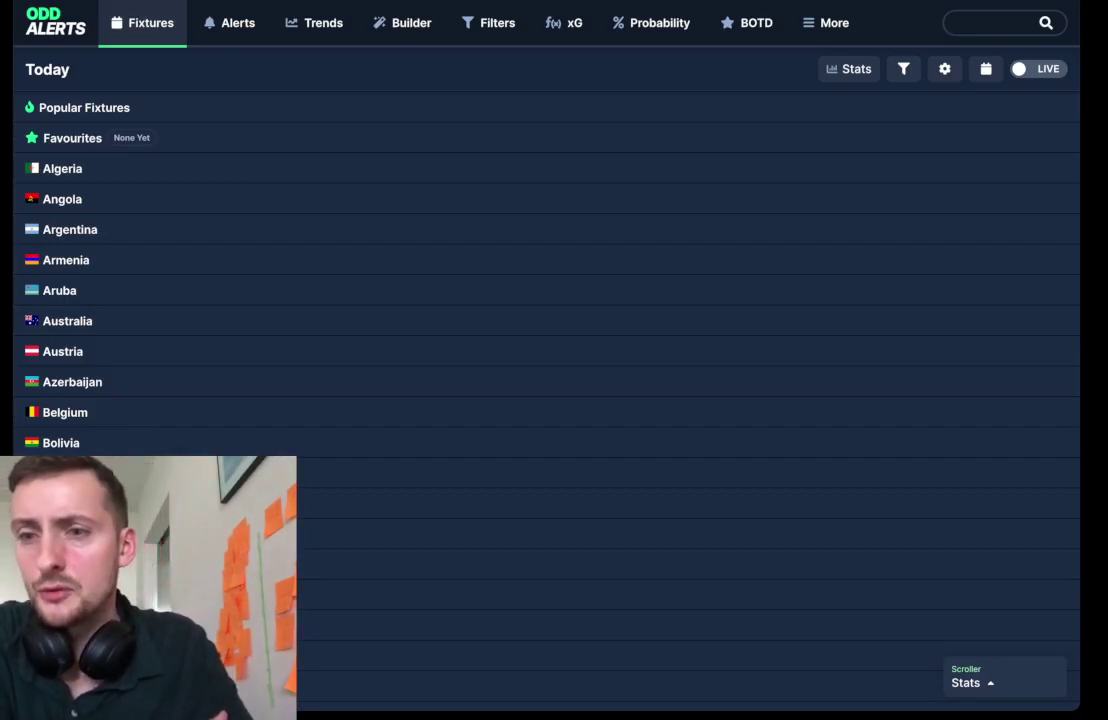
Display today's fixtures ordered by kick-off time instead of grouped by country, and look through the matches and their stats
click(944, 68)
click(927, 100)
click(863, 265)
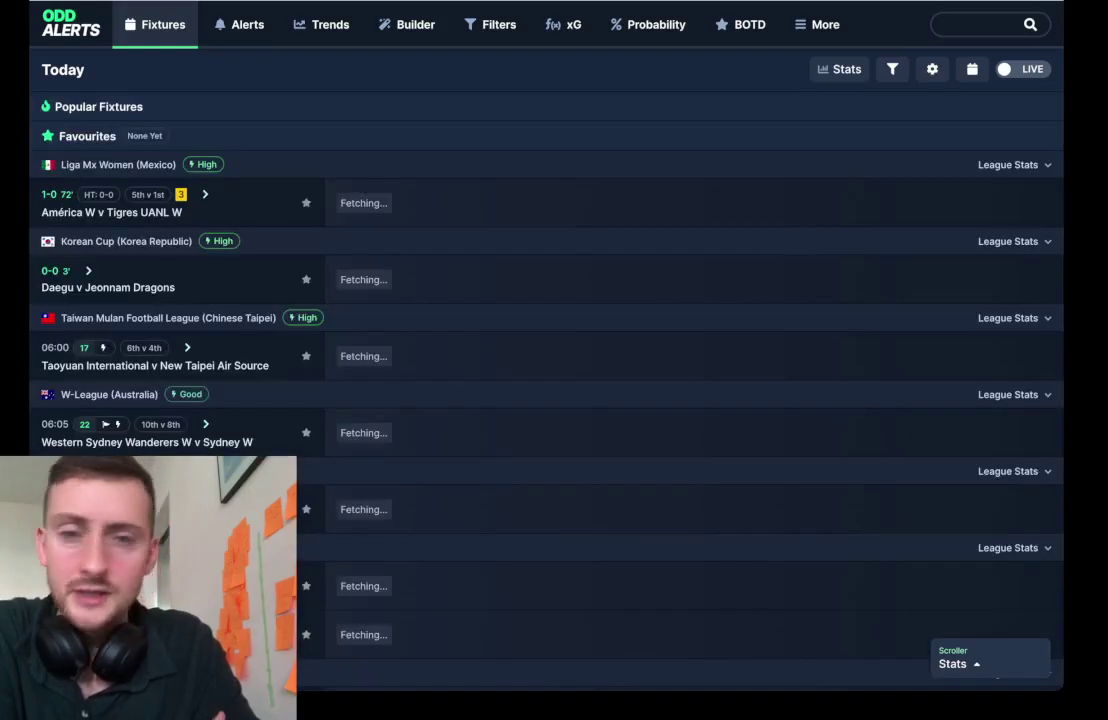
scroll(545, 380, down, 10)
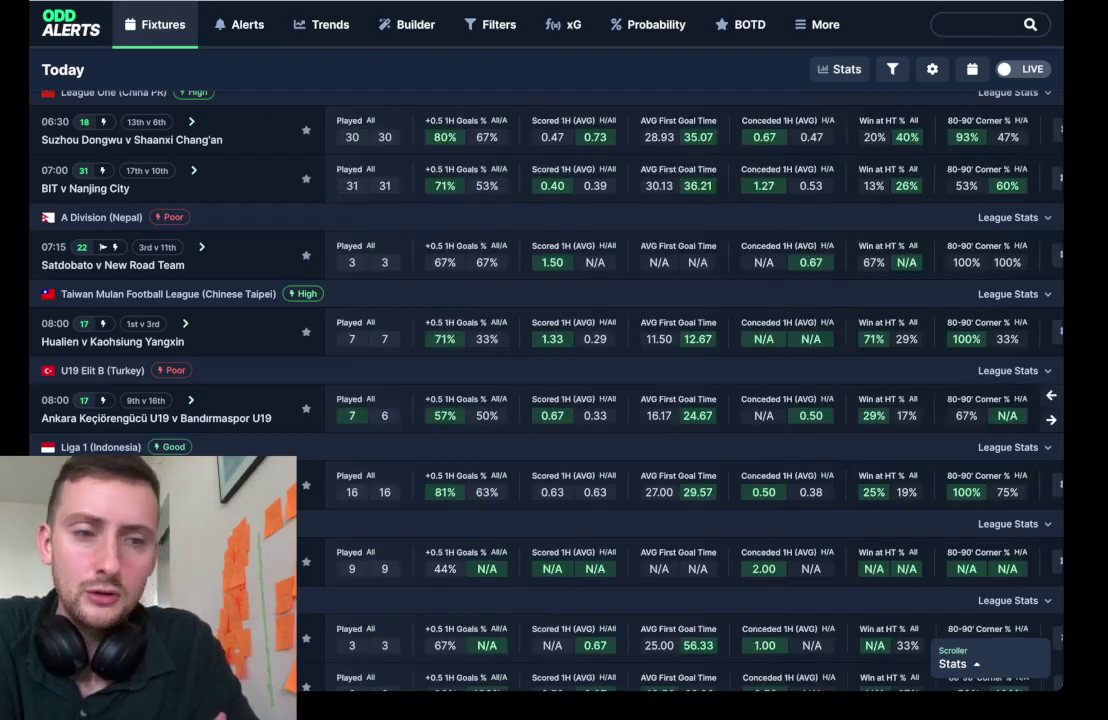
scroll(545, 380, up, 1)
scroll(545, 380, down, 3)
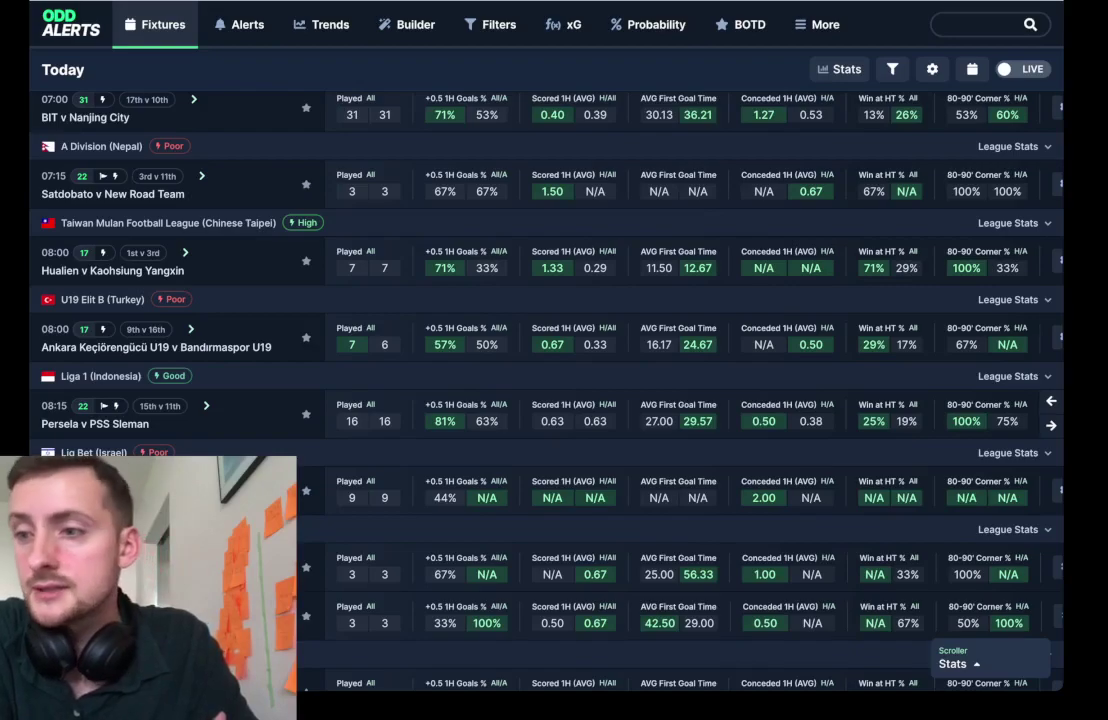
scroll(545, 380, up, 6)
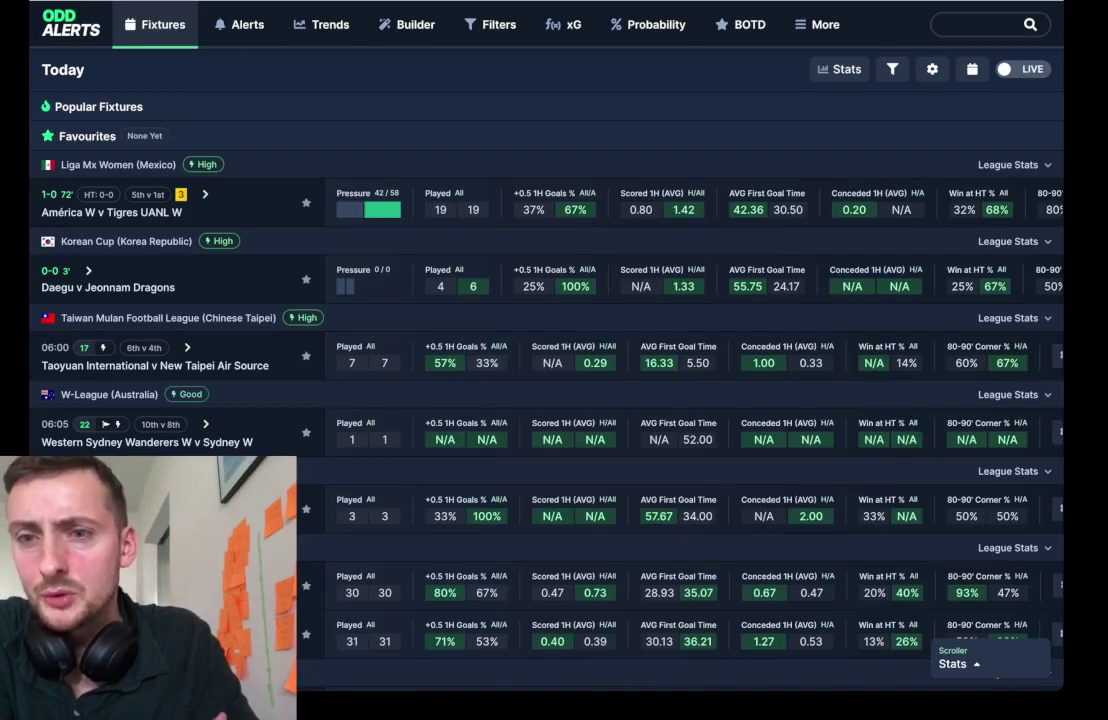
Create a fixture filter rule for Matches Played between 11 and 60 on Overall Stats, and save it for both teams
click(892, 69)
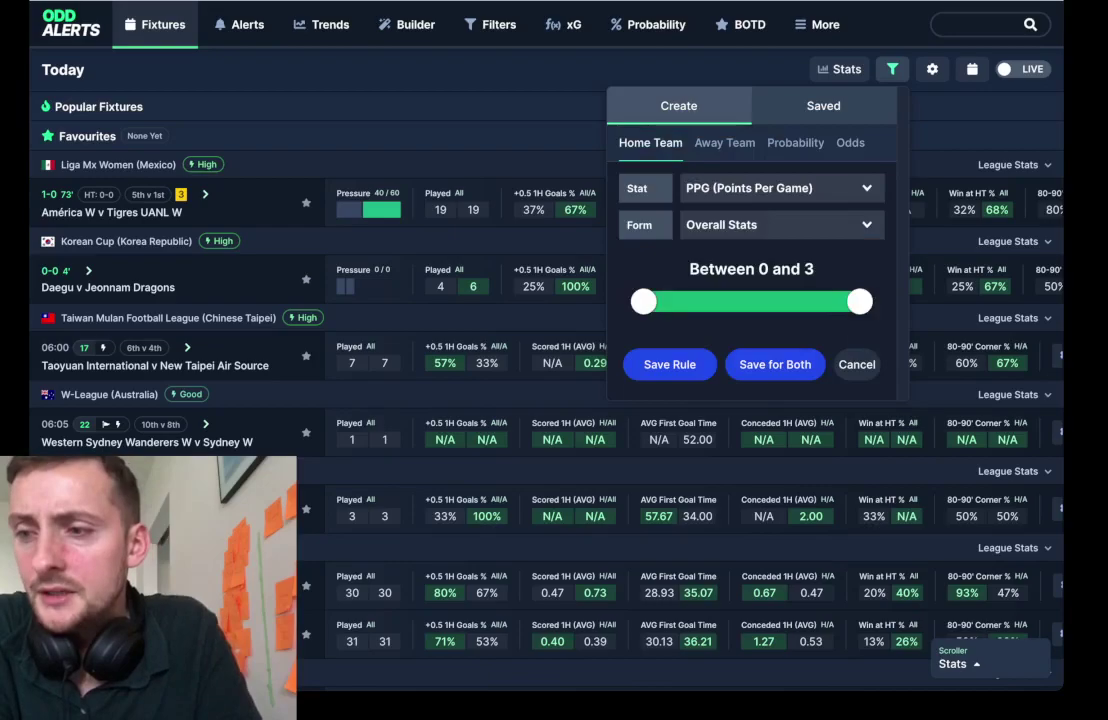
click(780, 188)
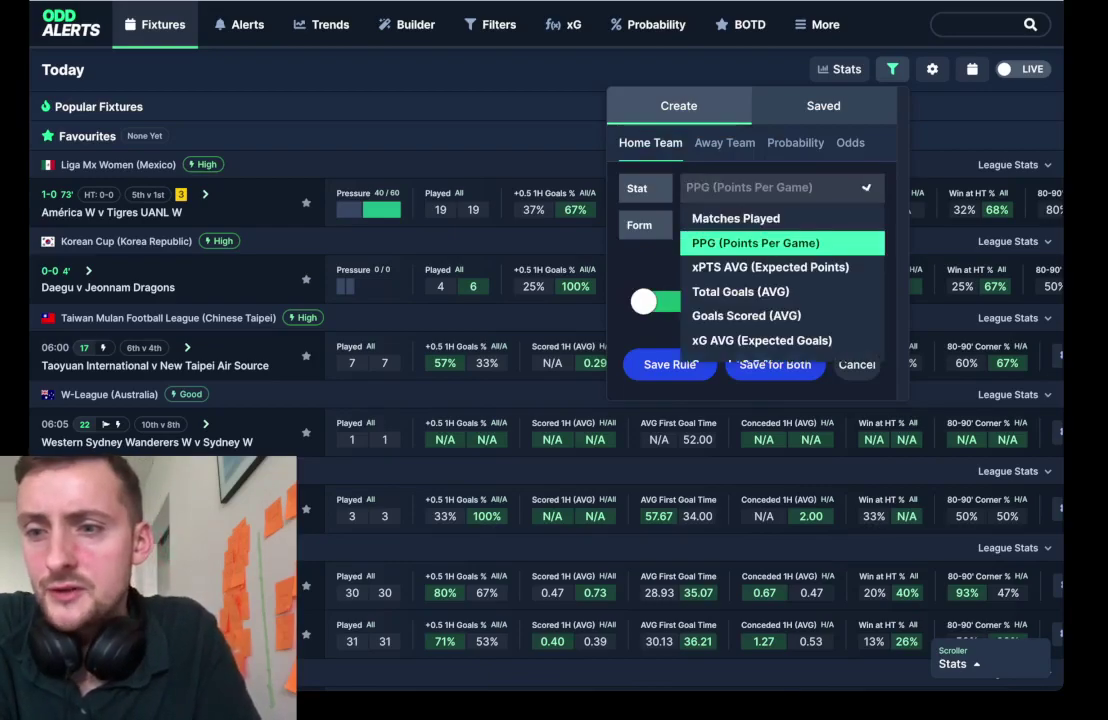
click(730, 215)
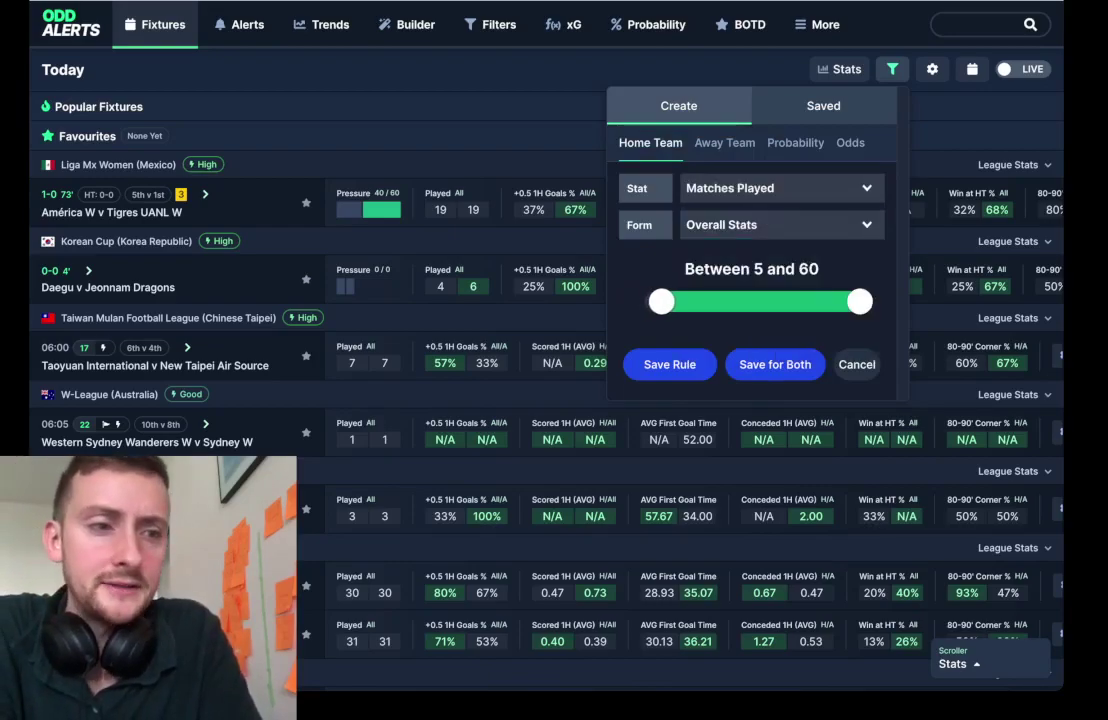
drag(661, 301, 683, 301)
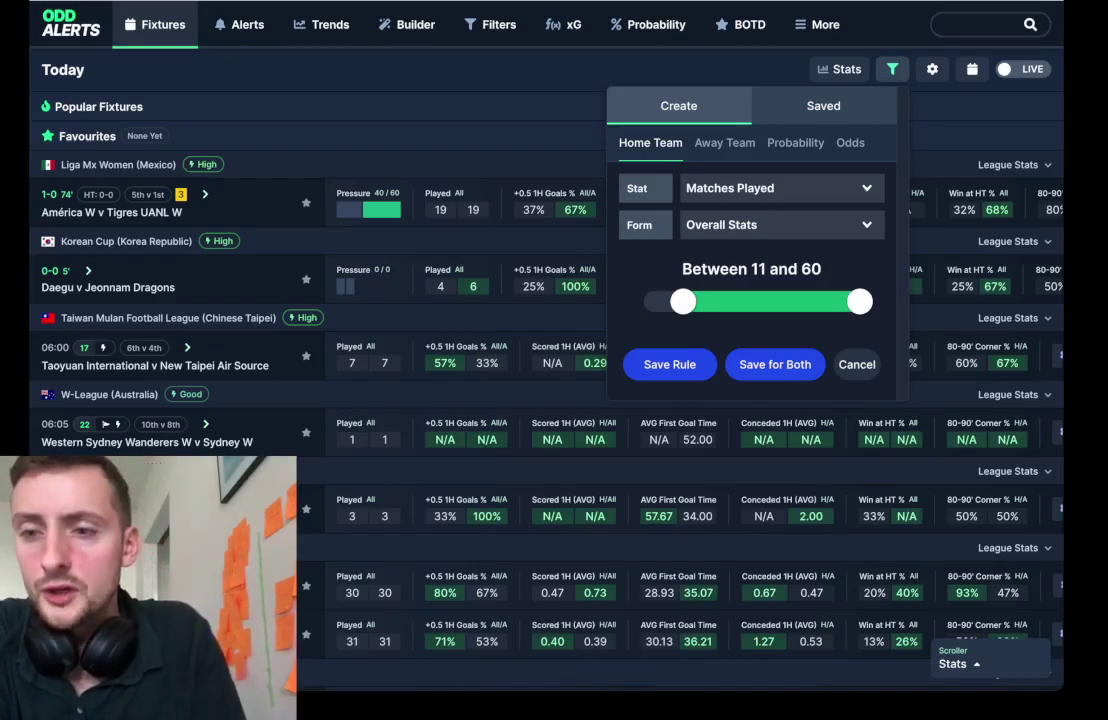
click(782, 224)
click(730, 277)
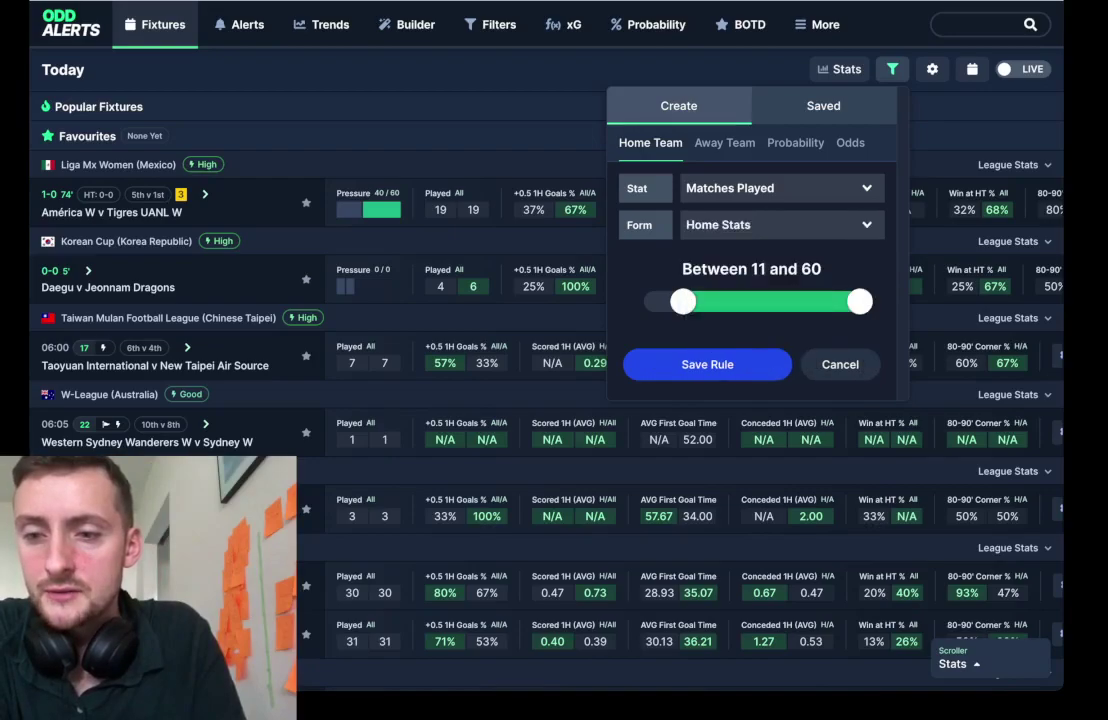
click(782, 224)
click(730, 253)
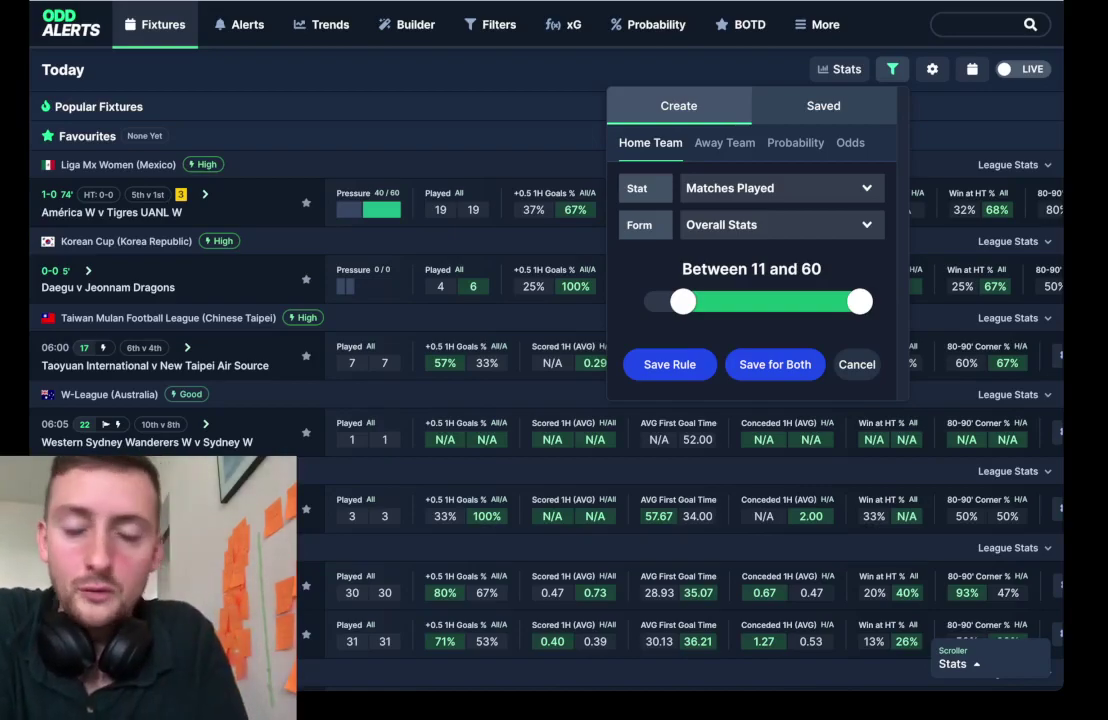
click(775, 364)
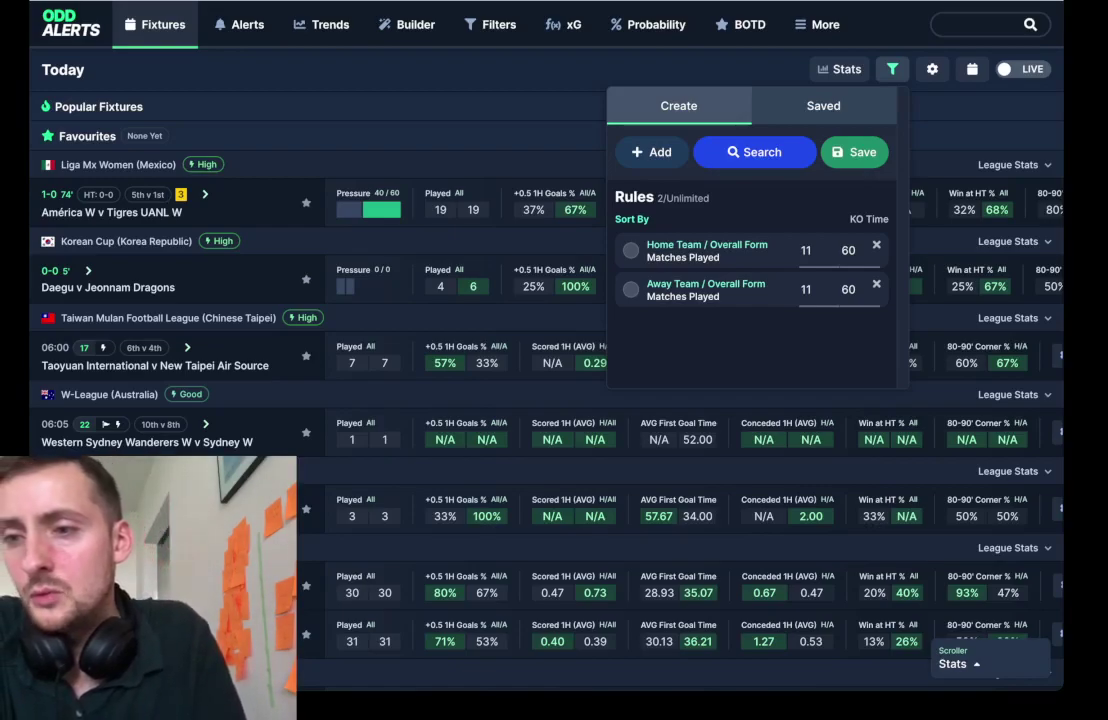
Add a Home Team rule for PPG (Points Per Game) between 2 and 3 using Home Stats, and save it
click(652, 152)
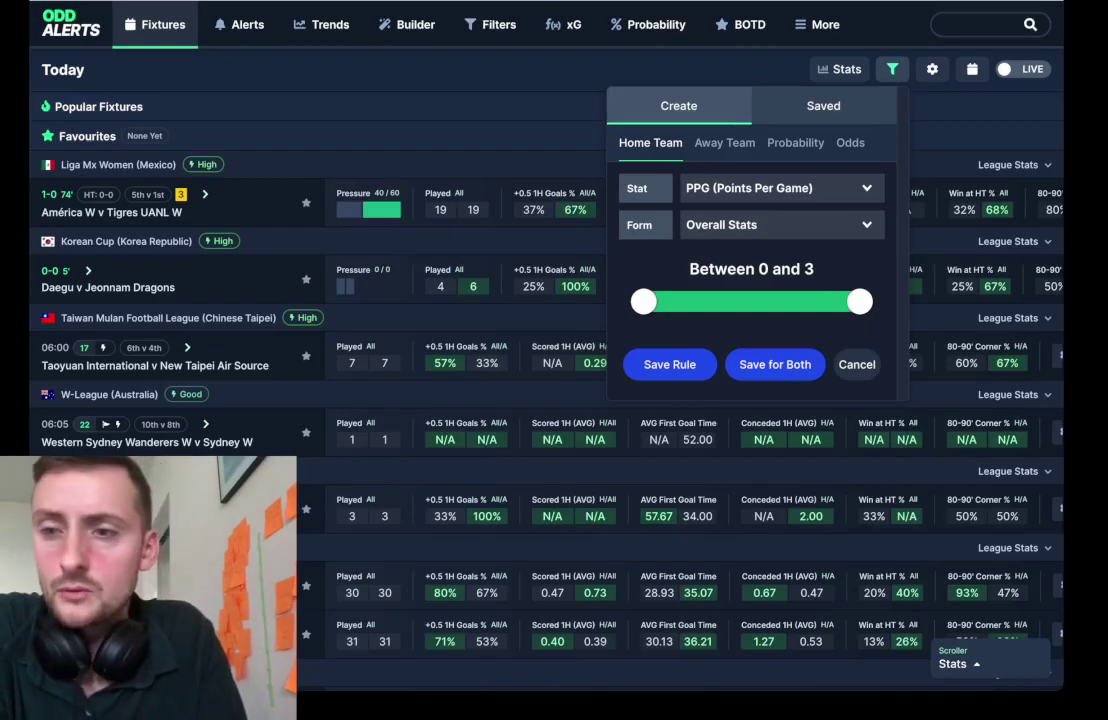
click(724, 142)
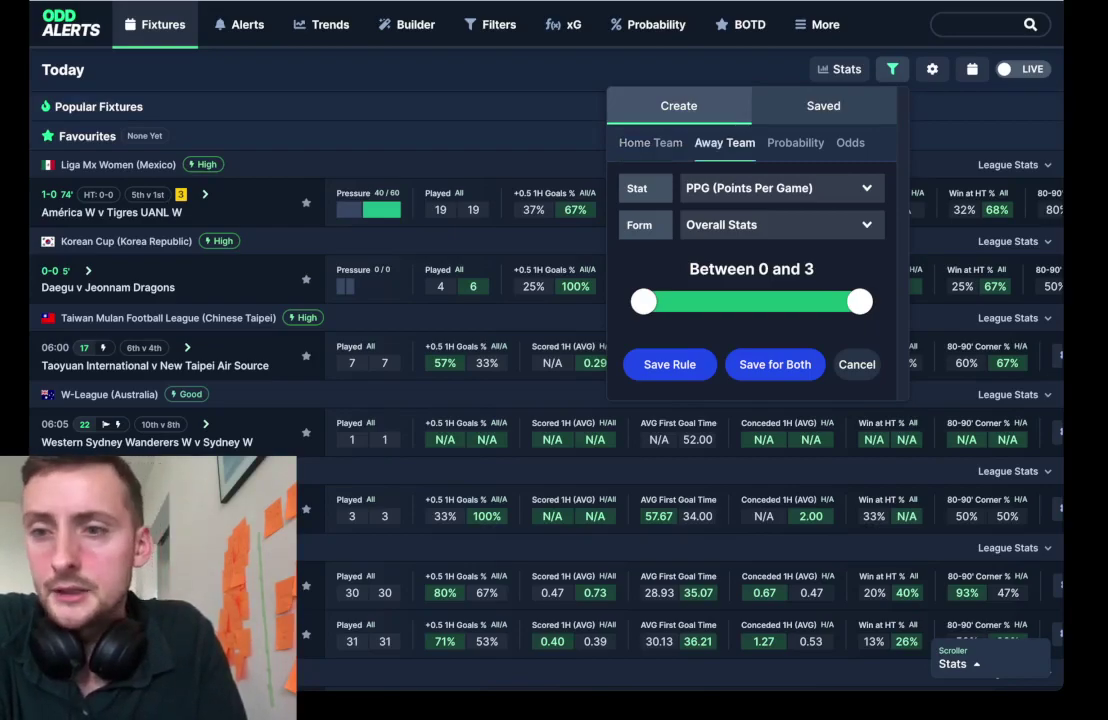
click(795, 142)
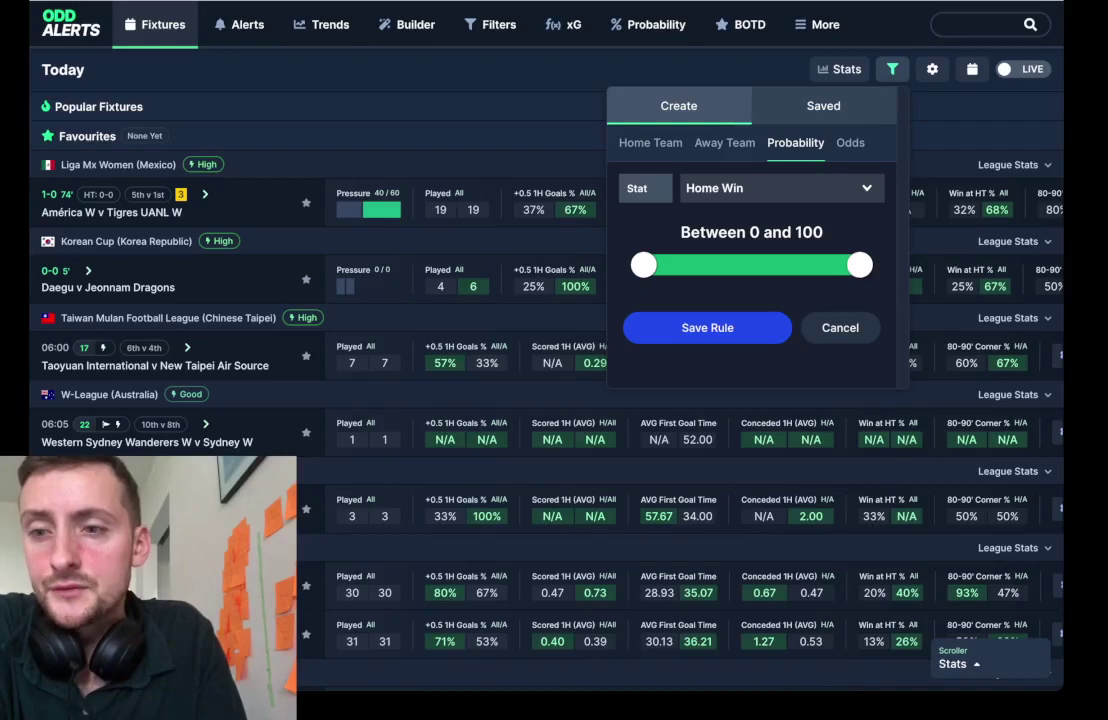
click(850, 142)
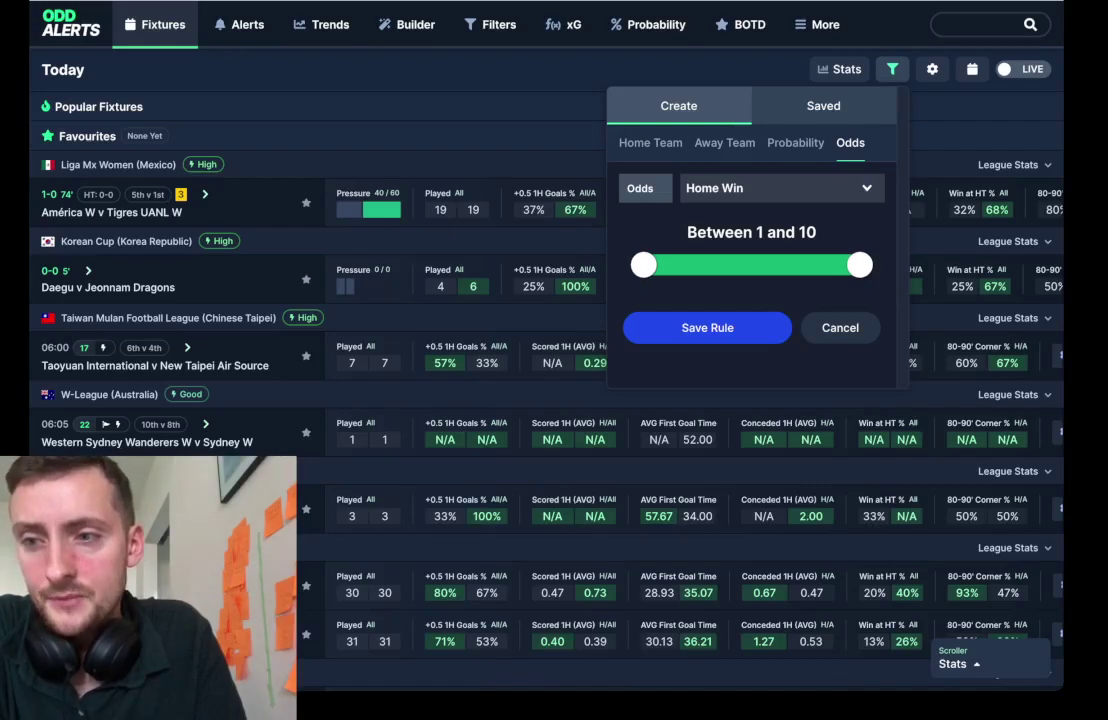
click(650, 142)
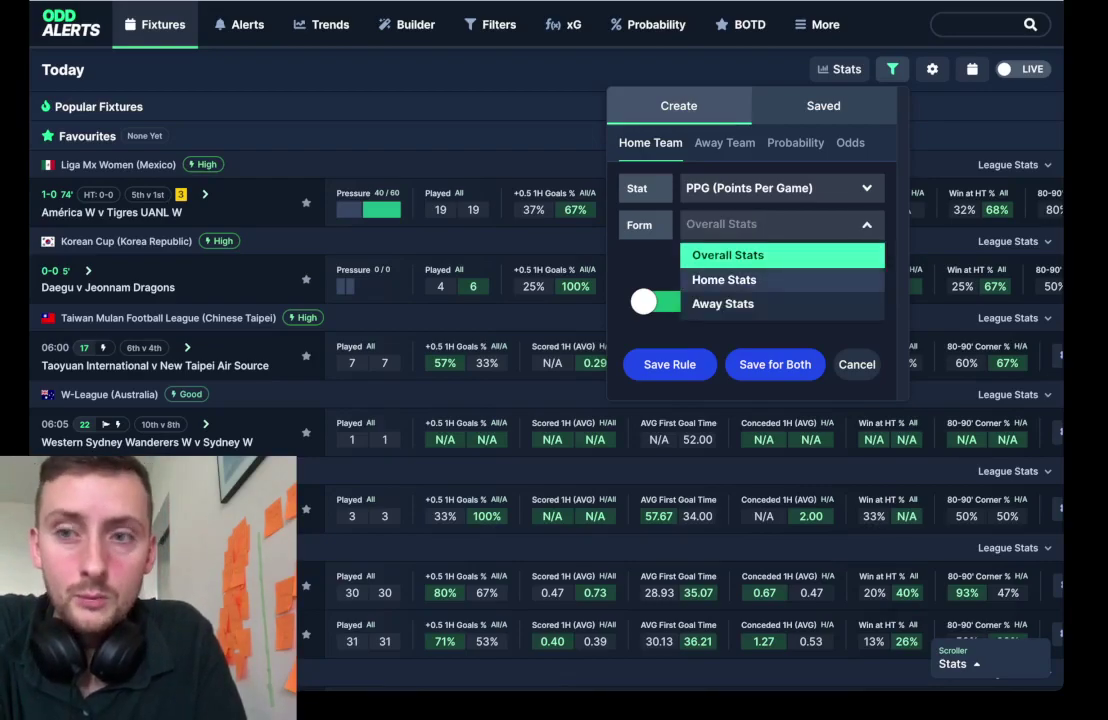
click(724, 280)
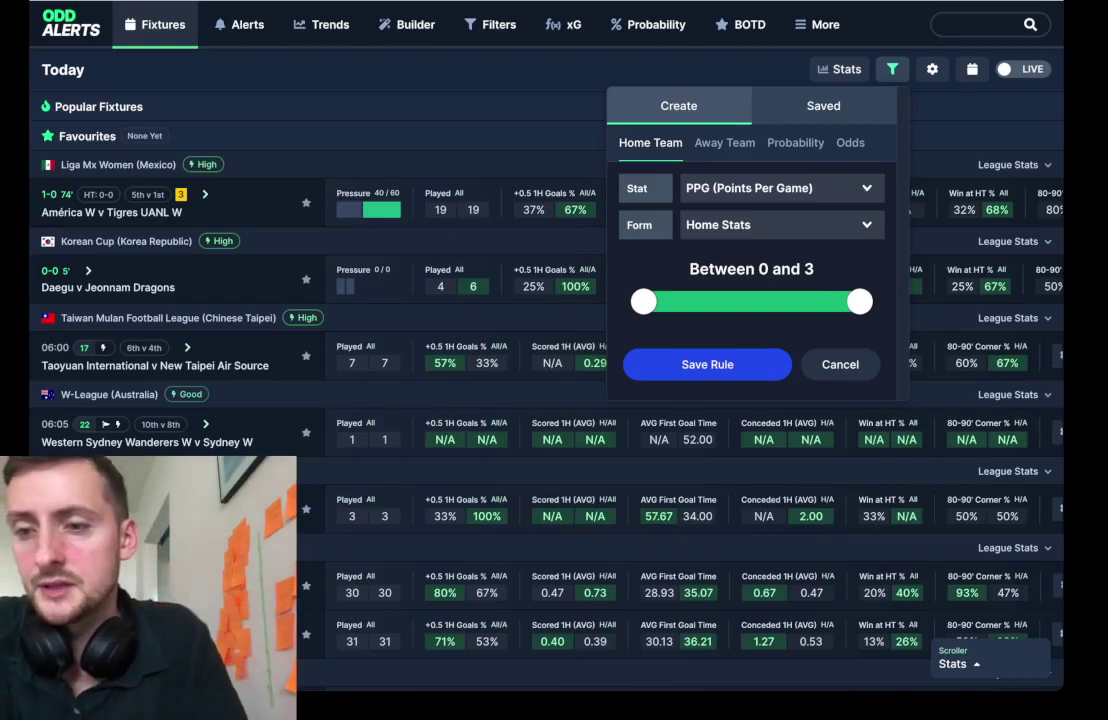
drag(643, 301, 787, 301)
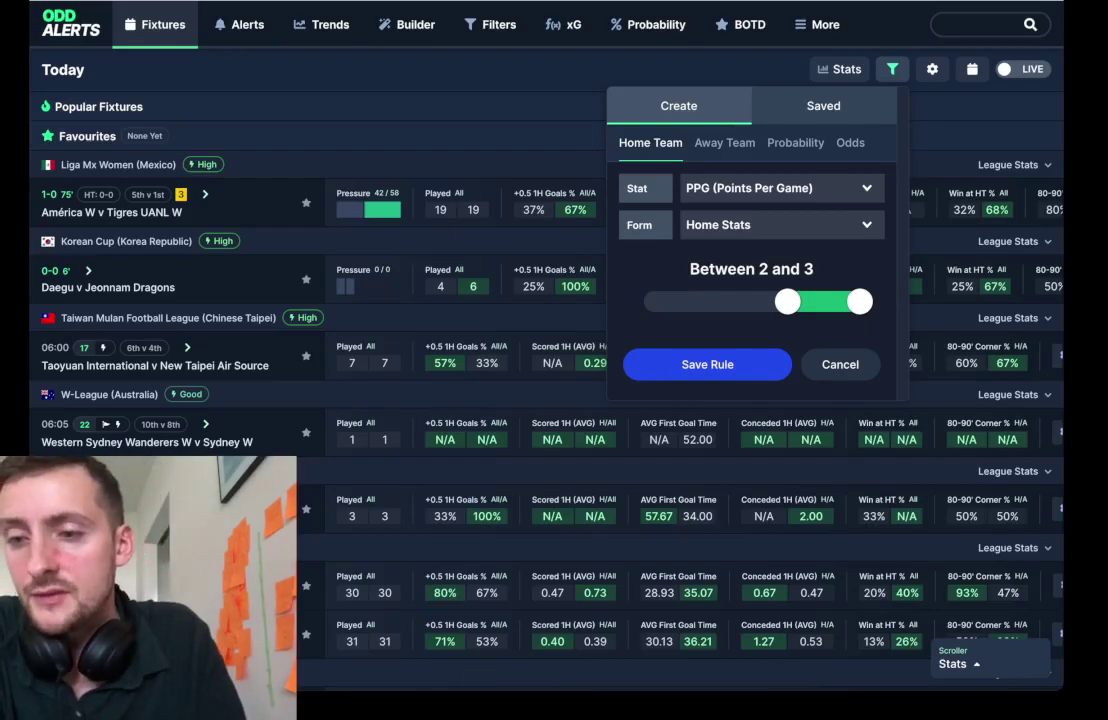
click(707, 365)
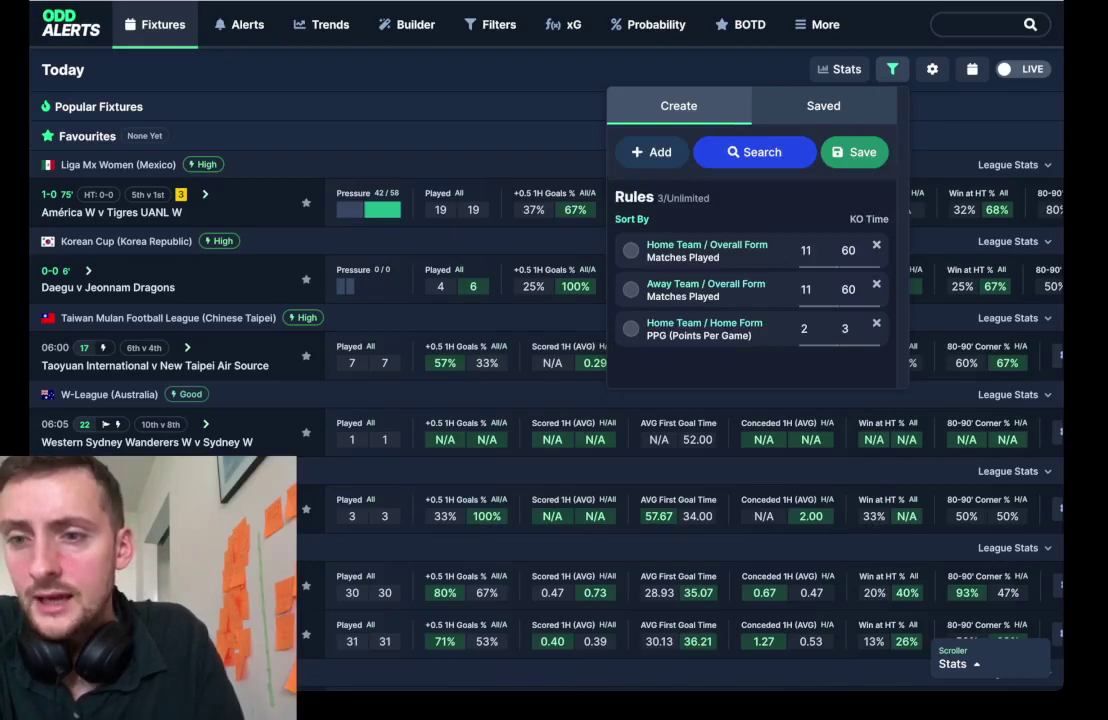
Run the filter search, switch the displayed stats to PPG, games won and lost, and win/draw/lost percentages, and review the matching fixtures
click(755, 152)
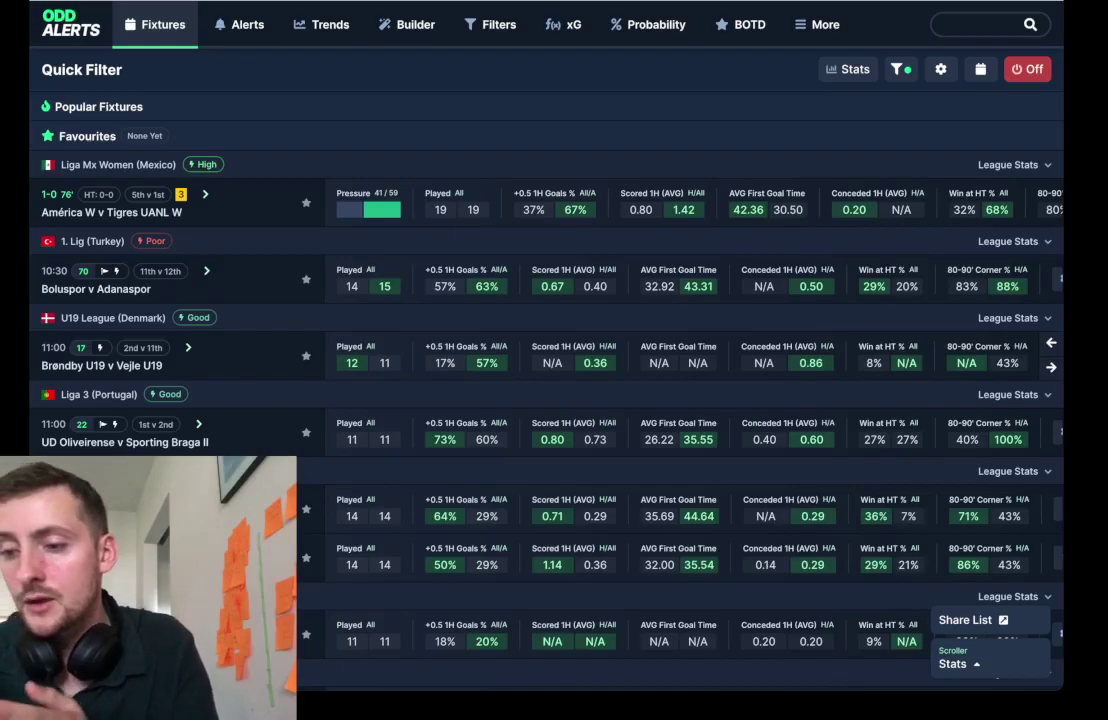
scroll(545, 380, down, 3)
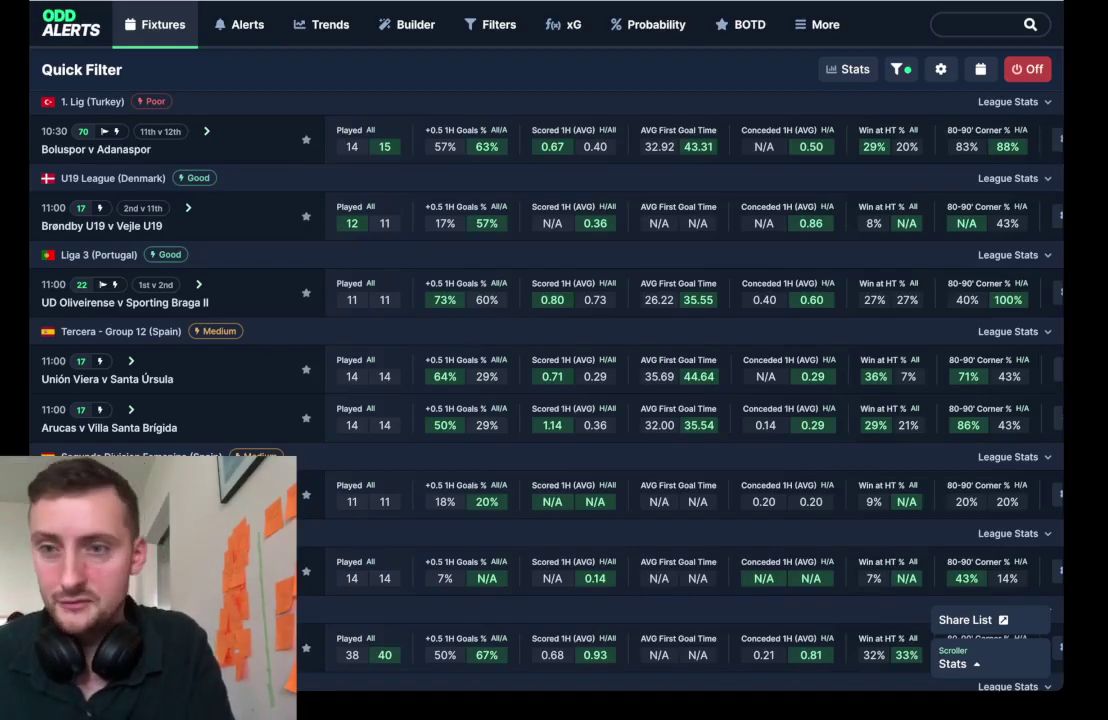
click(848, 69)
click(851, 133)
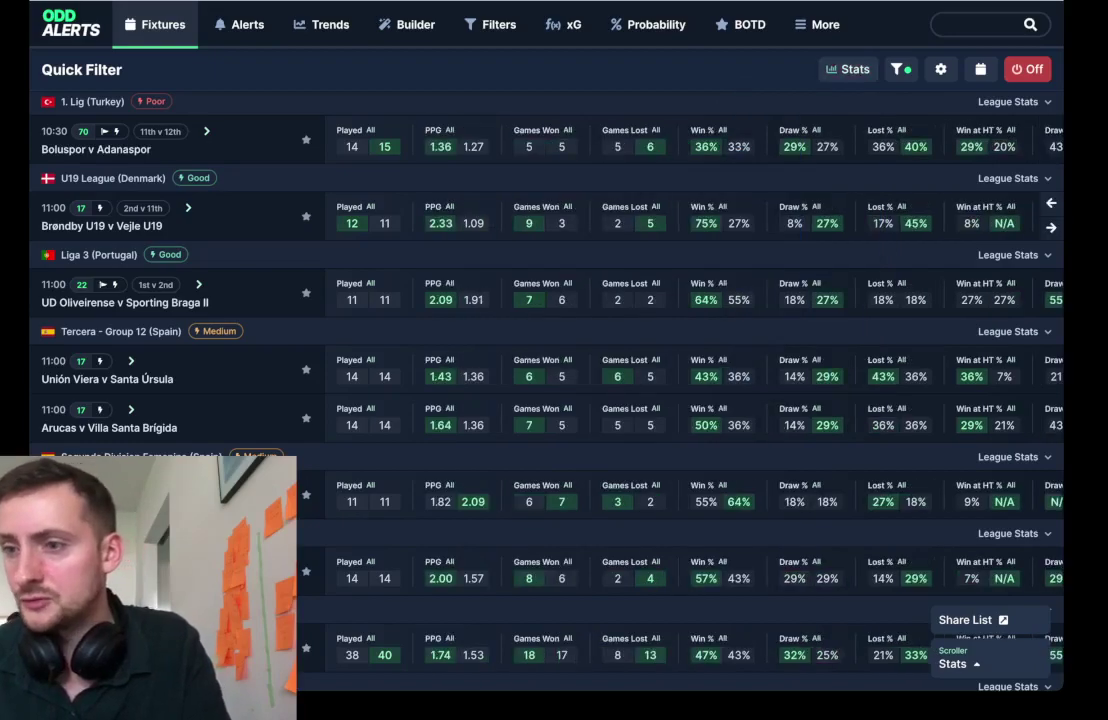
scroll(1000, 250, up, 1)
scroll(1000, 250, up, 1)
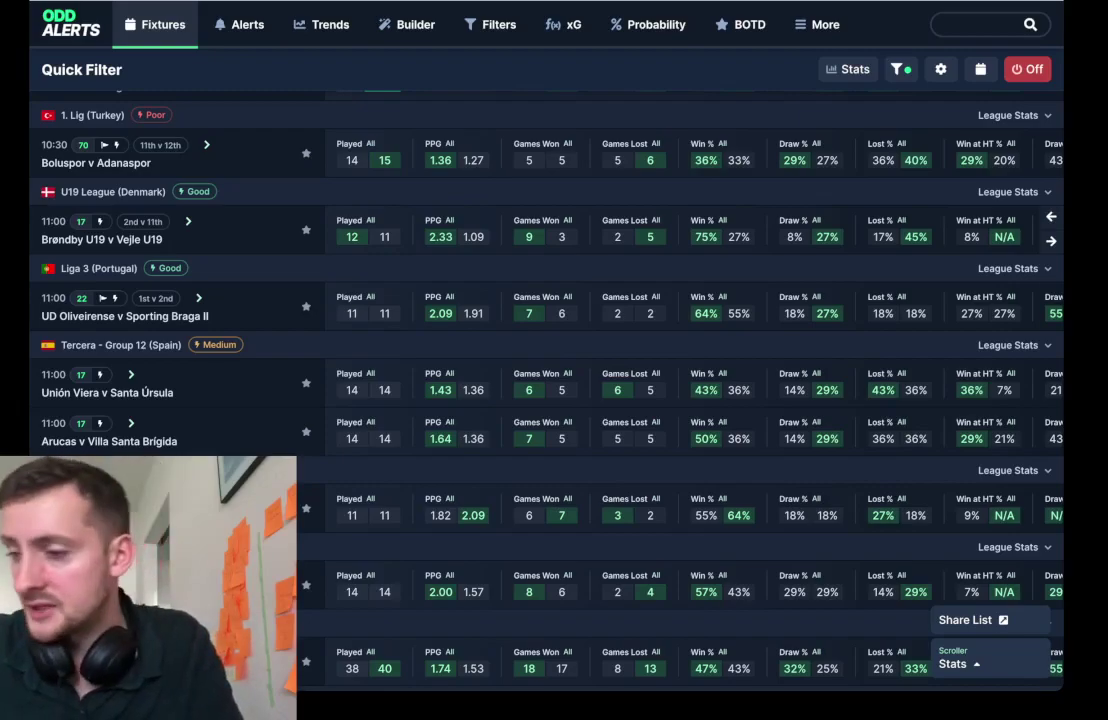
scroll(600, 400, down, 5)
scroll(600, 400, down, 5)
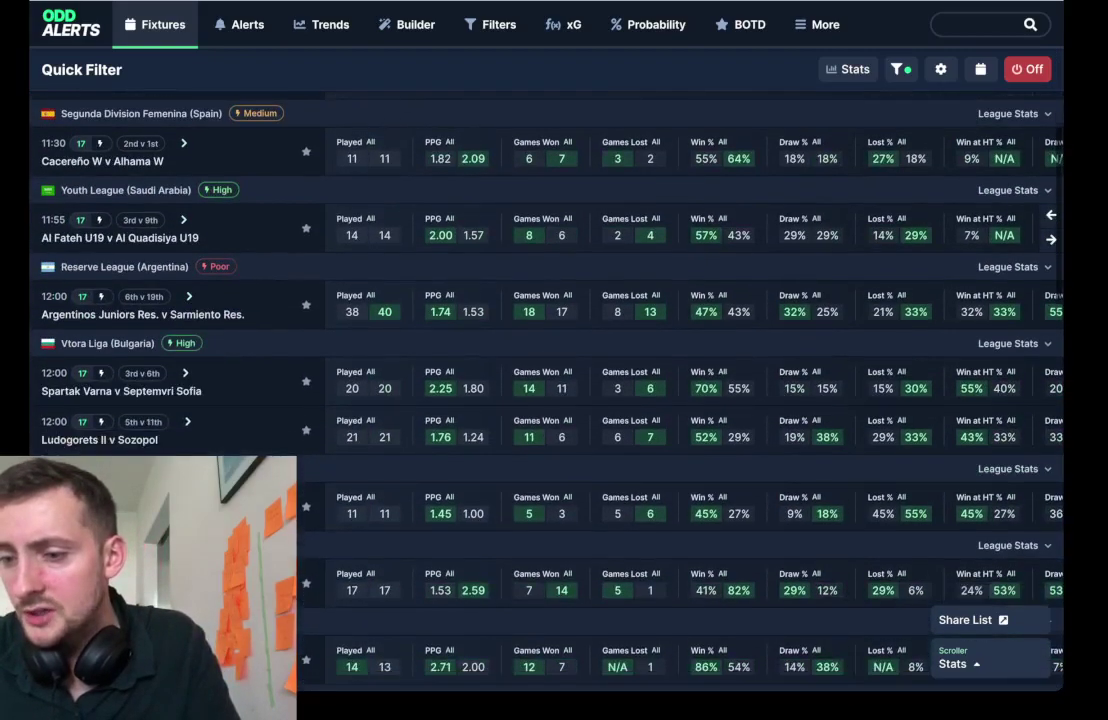
scroll(600, 400, down, 1)
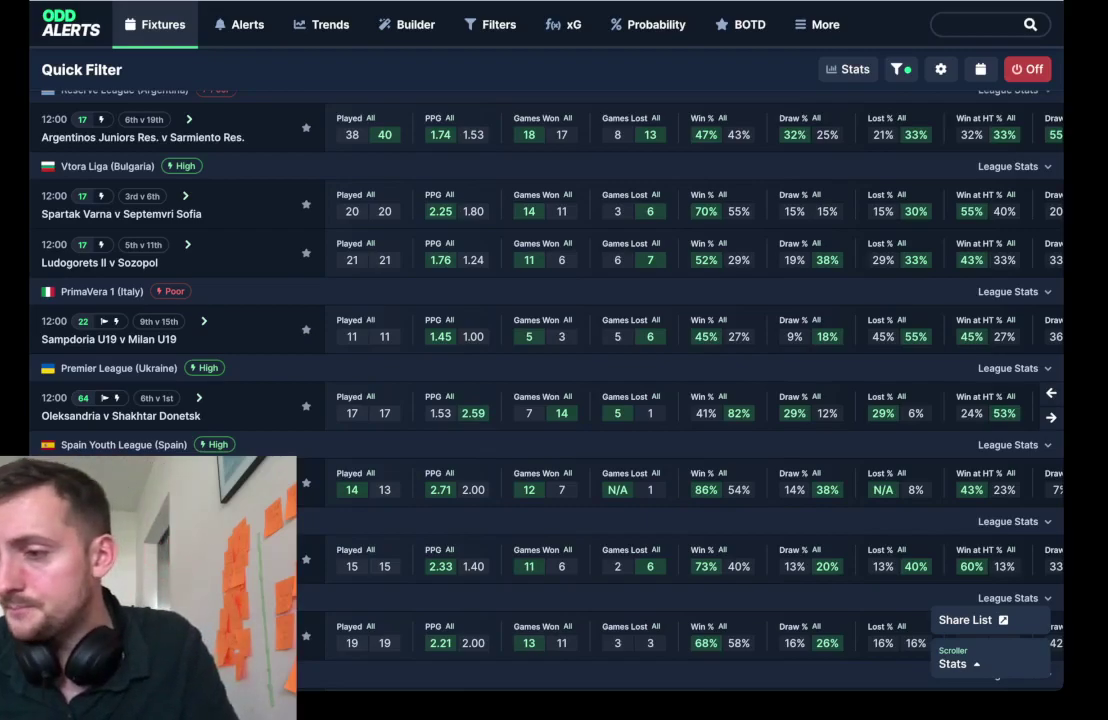
Start a new Away Team filter rule and choose Lost % as its stat
click(897, 69)
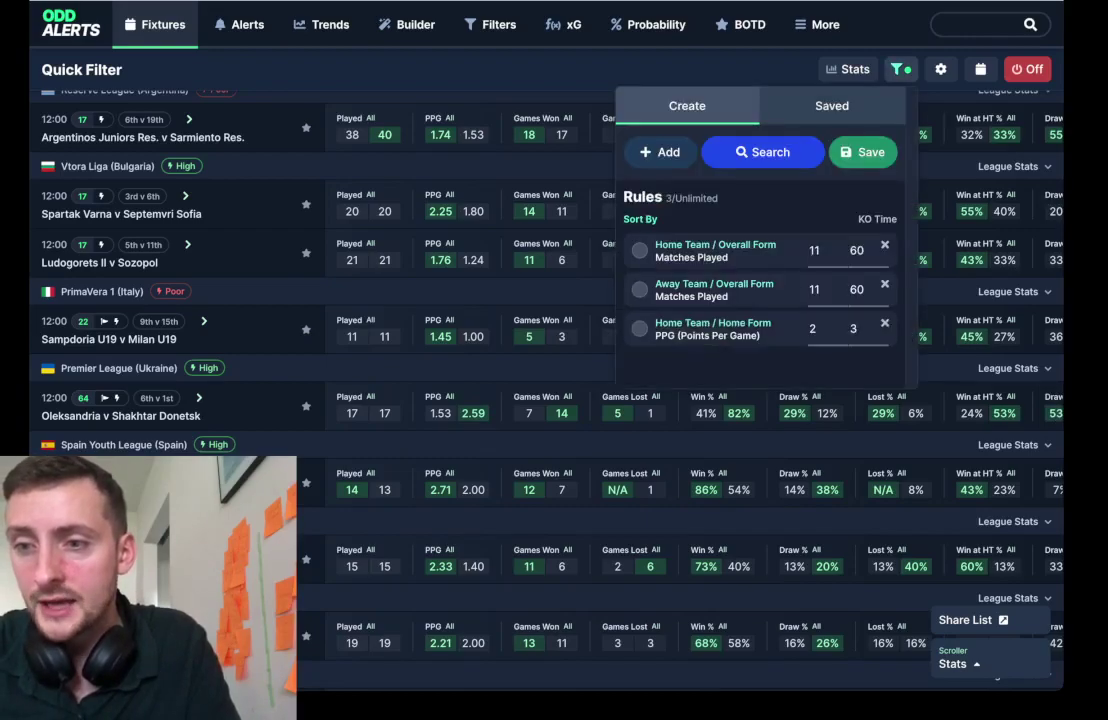
click(659, 152)
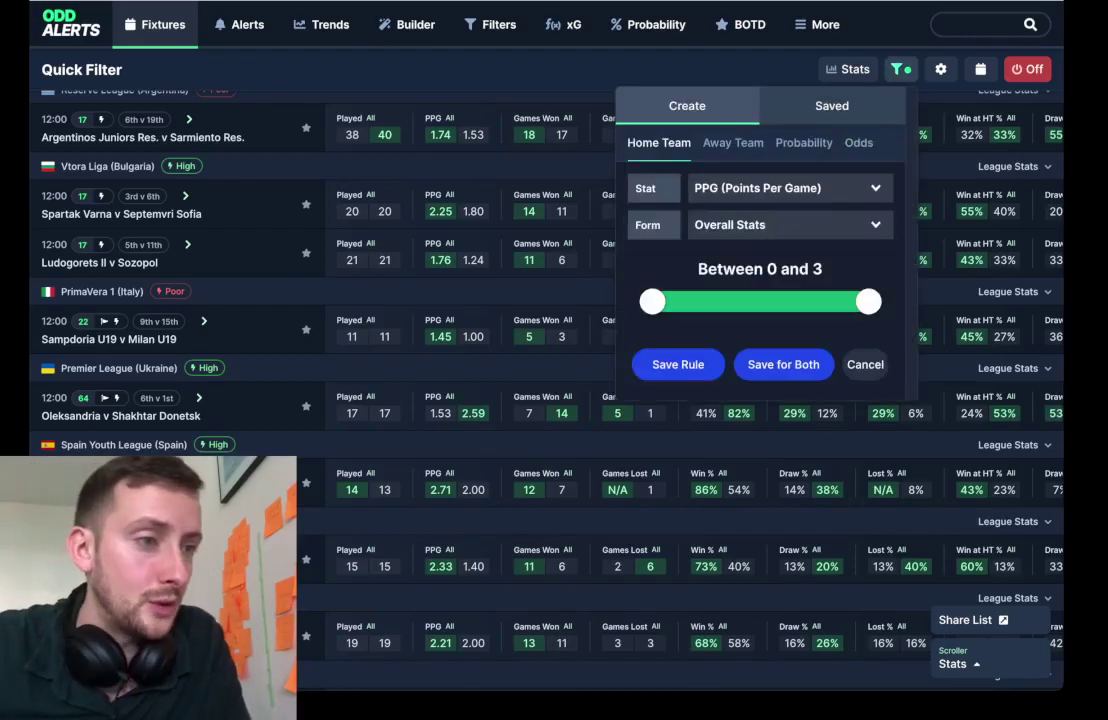
click(733, 142)
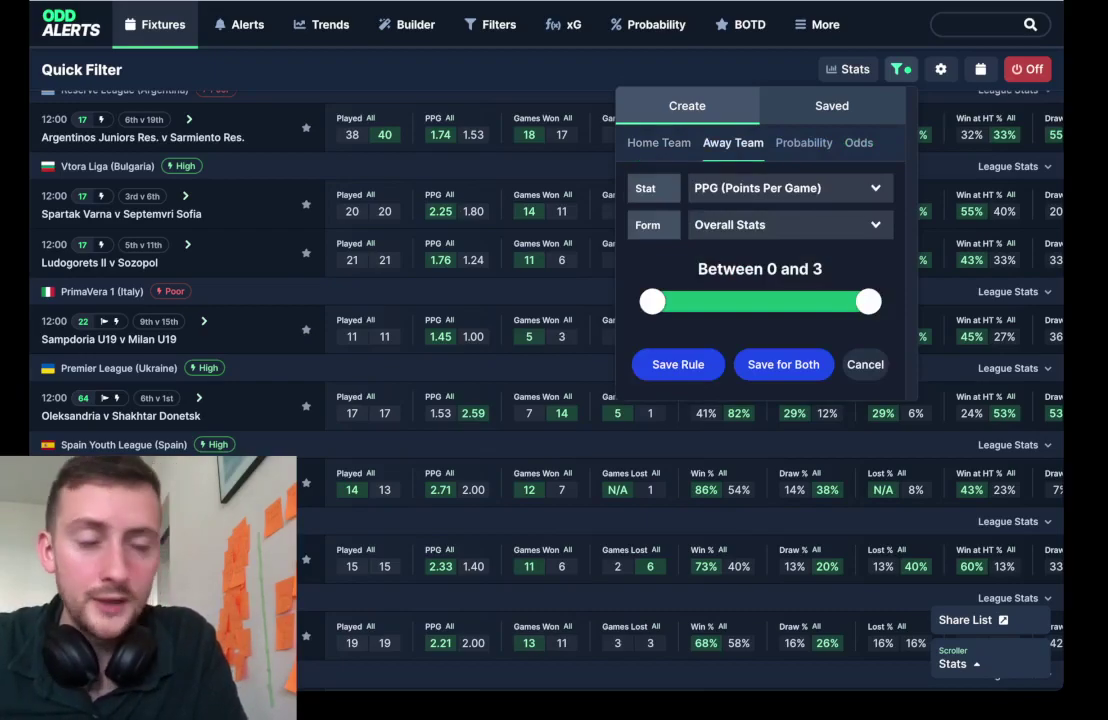
click(790, 188)
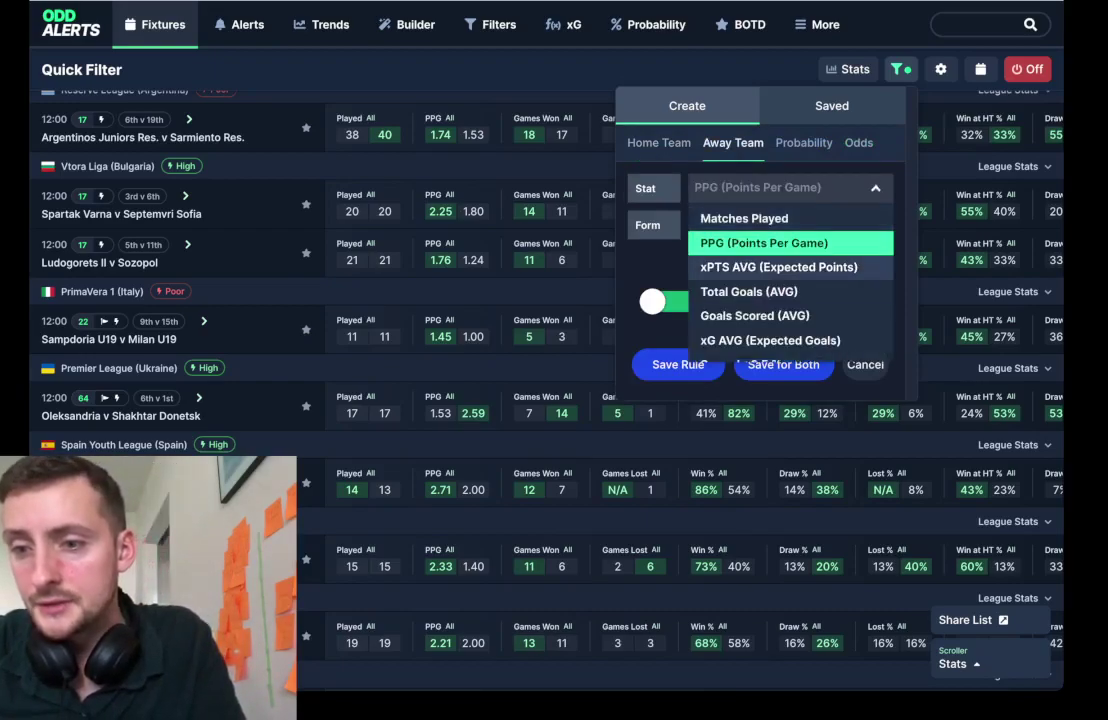
scroll(790, 300, down, 3)
scroll(790, 325, down, 2)
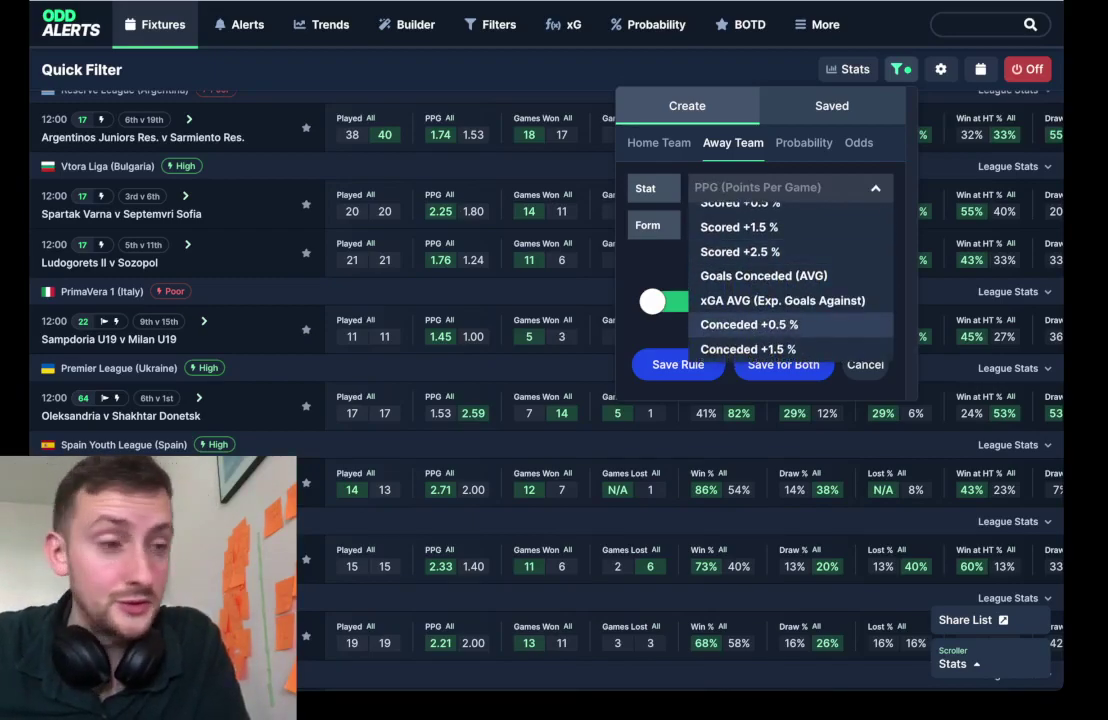
scroll(790, 280, down, 2)
scroll(790, 280, down, 4)
scroll(780, 280, down, 2)
scroll(780, 280, up, 4)
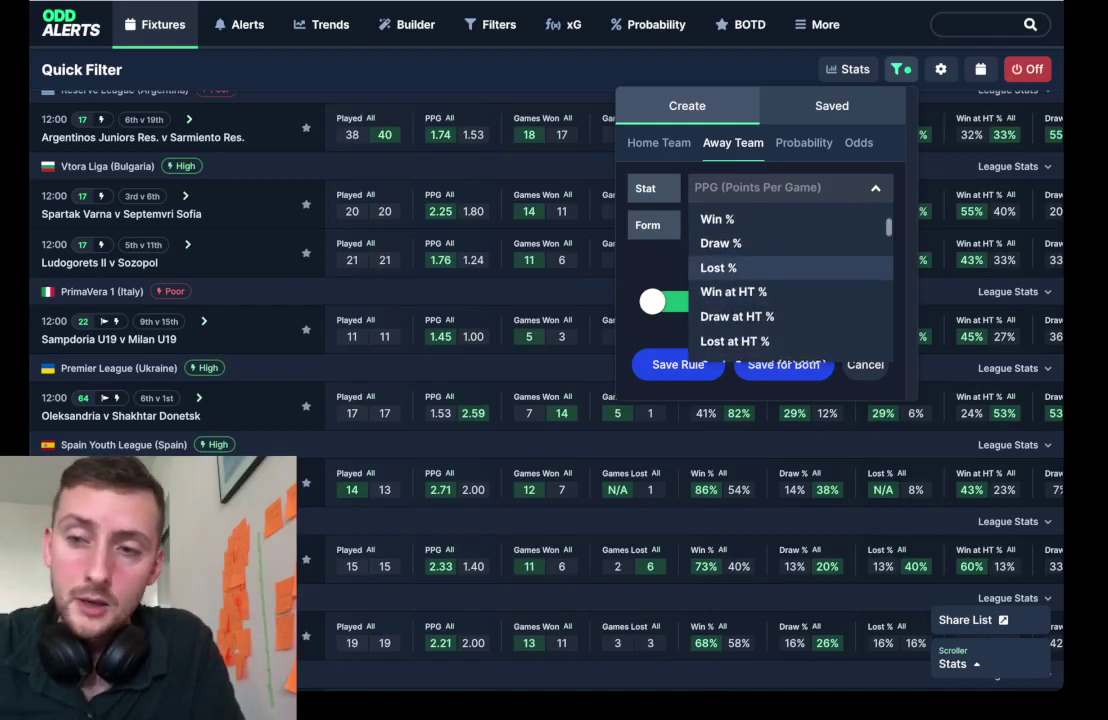
scroll(790, 280, up, 1)
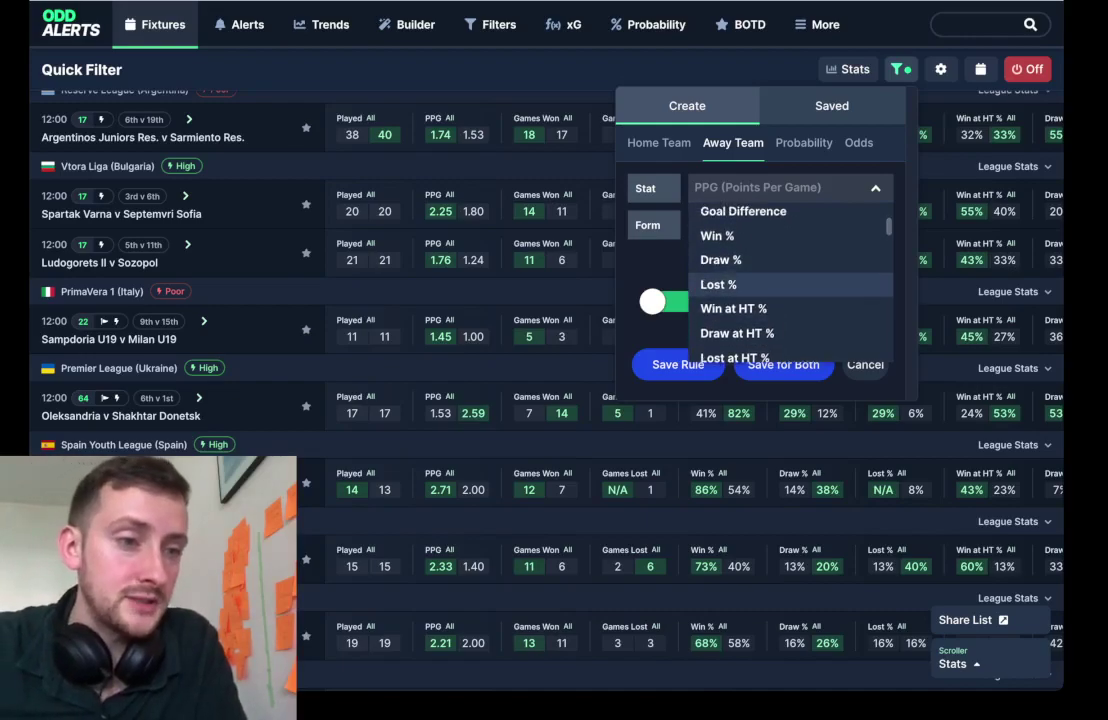
click(740, 284)
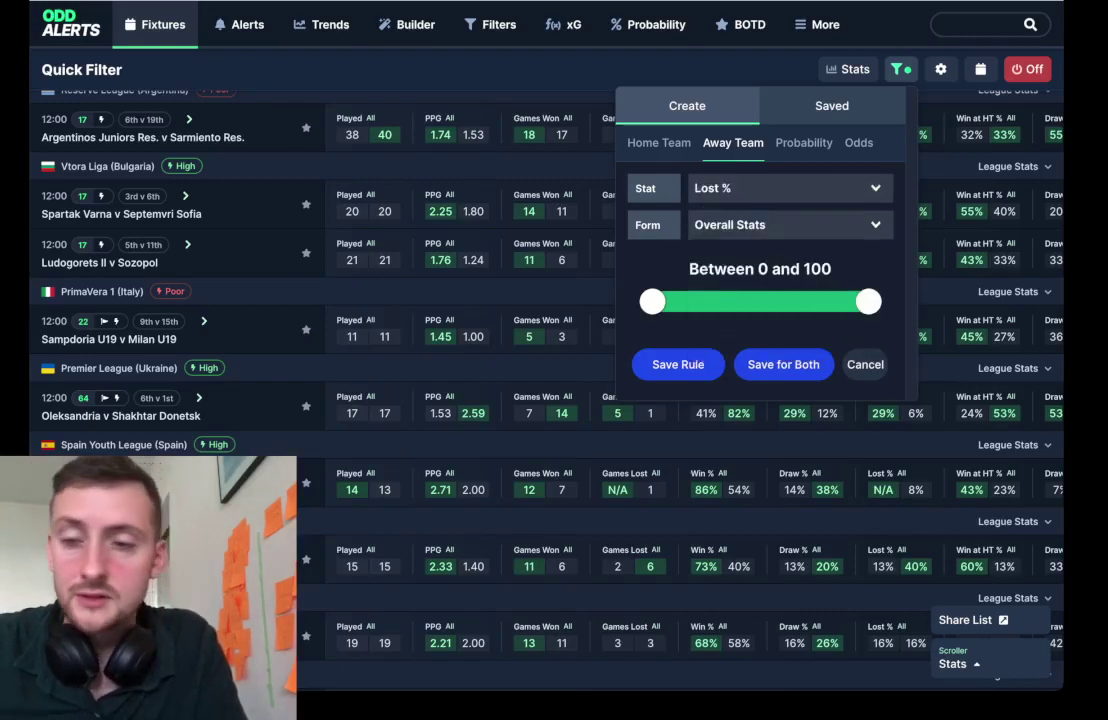
Base the Lost % rule on Away Stats with a range between 40 and 100, and save it
click(790, 224)
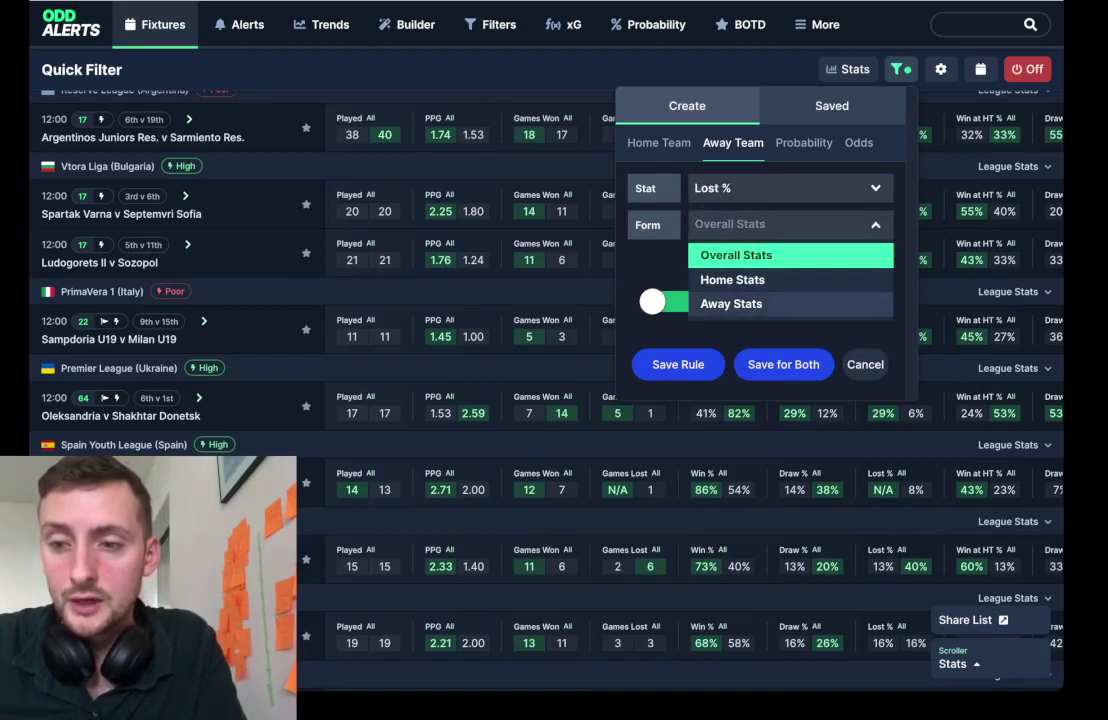
click(731, 303)
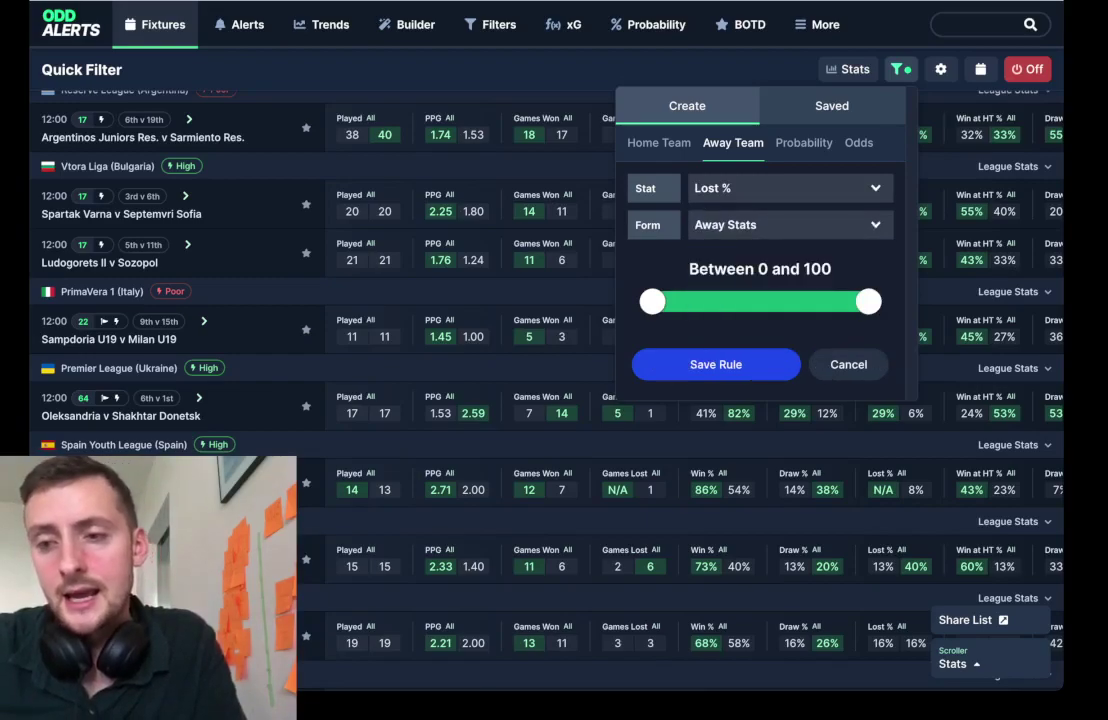
drag(652, 301, 739, 301)
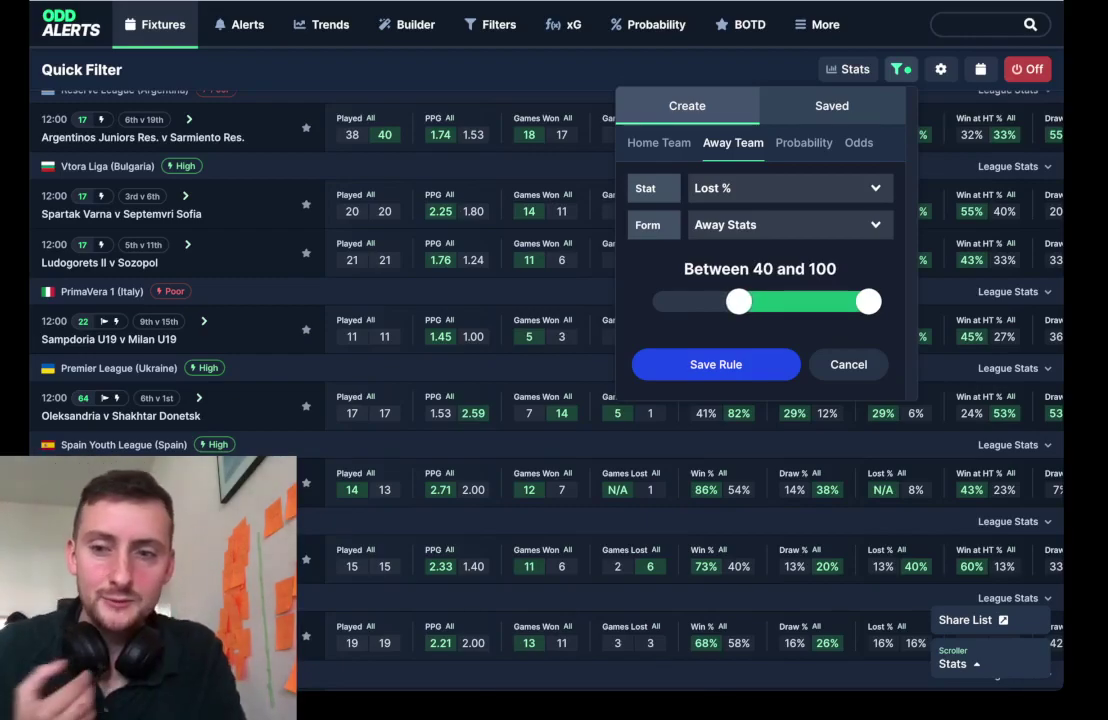
click(716, 365)
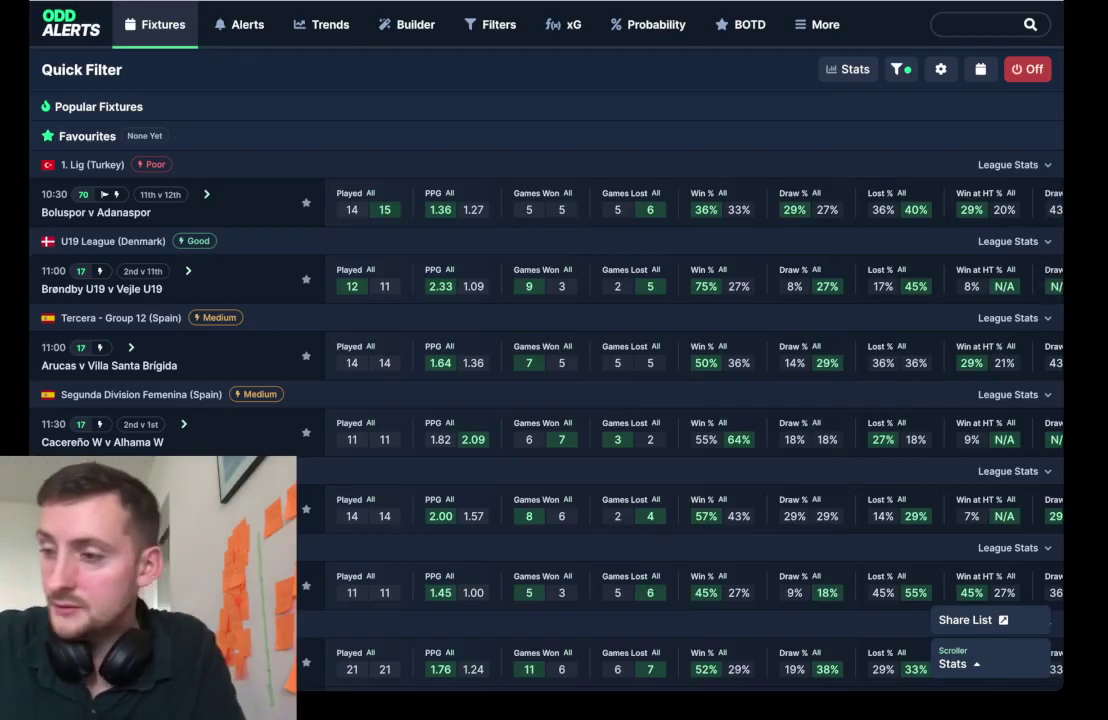
Look through the fixtures matching the updated rules, comparing PPG, games won and lost, and lost percentages of both teams
scroll(600, 380, down, 3)
scroll(600, 380, down, 6)
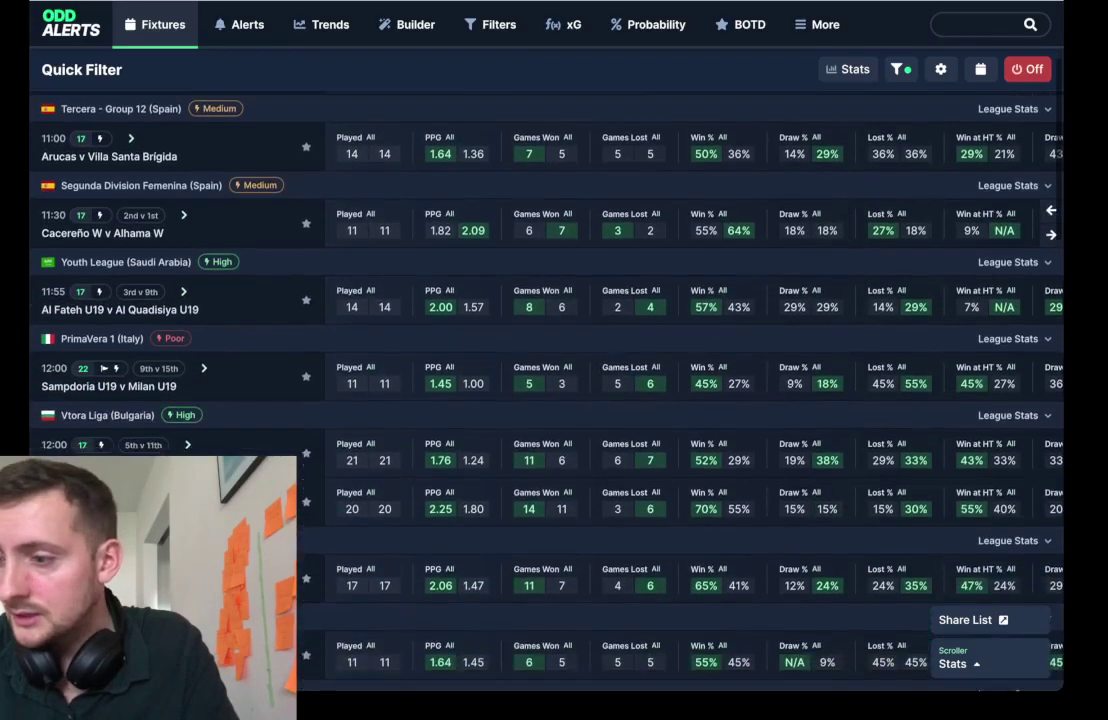
scroll(475, 390, down, 3)
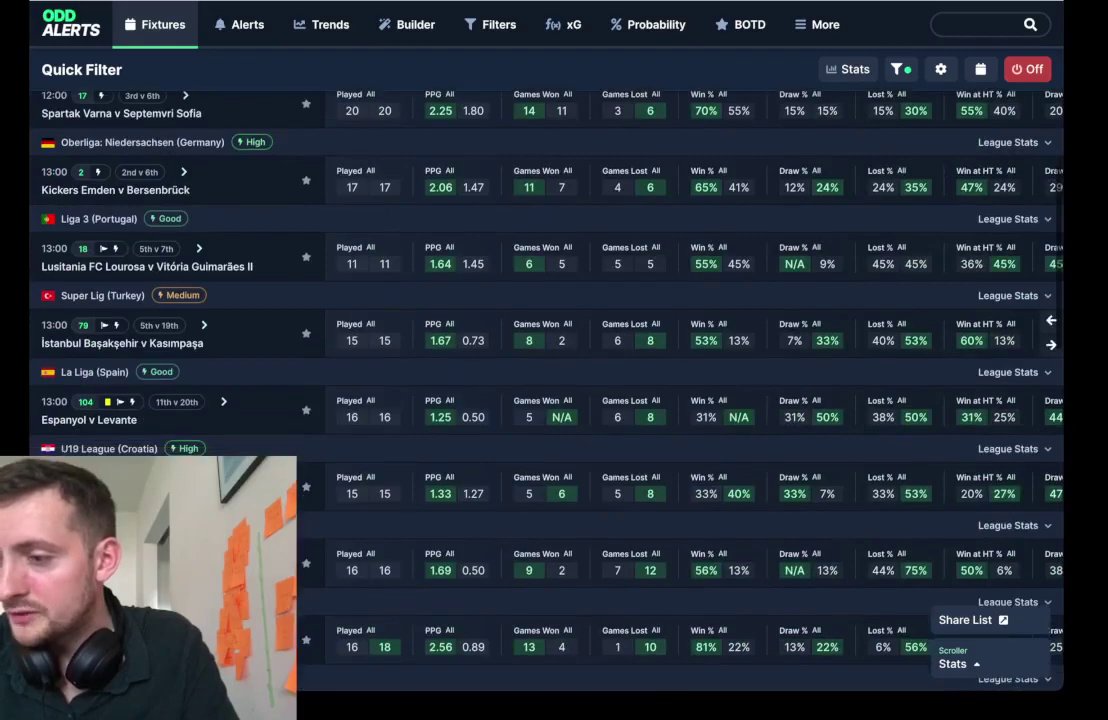
scroll(545, 390, down, 4)
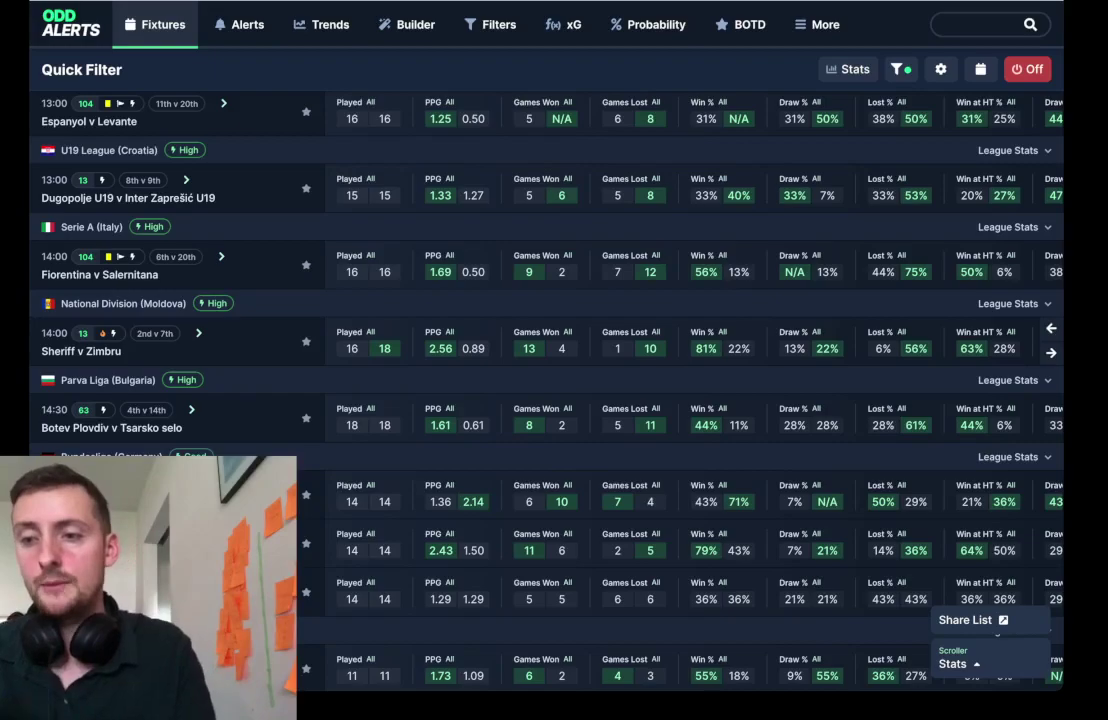
scroll(545, 390, up, 3)
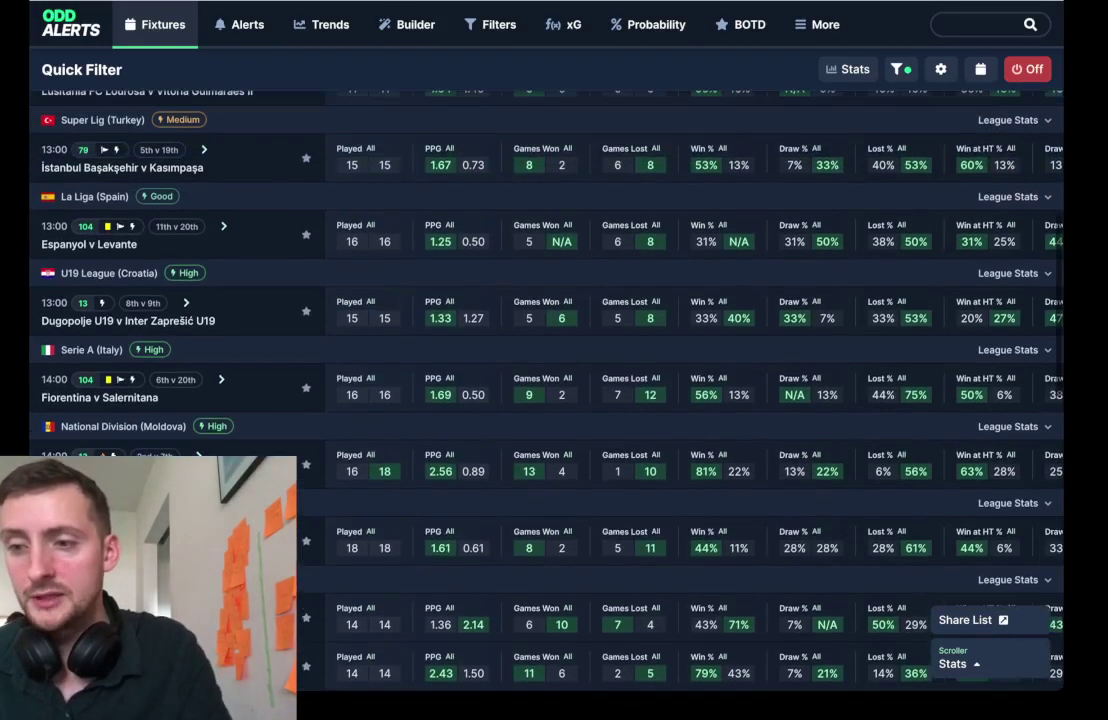
scroll(545, 390, up, 4)
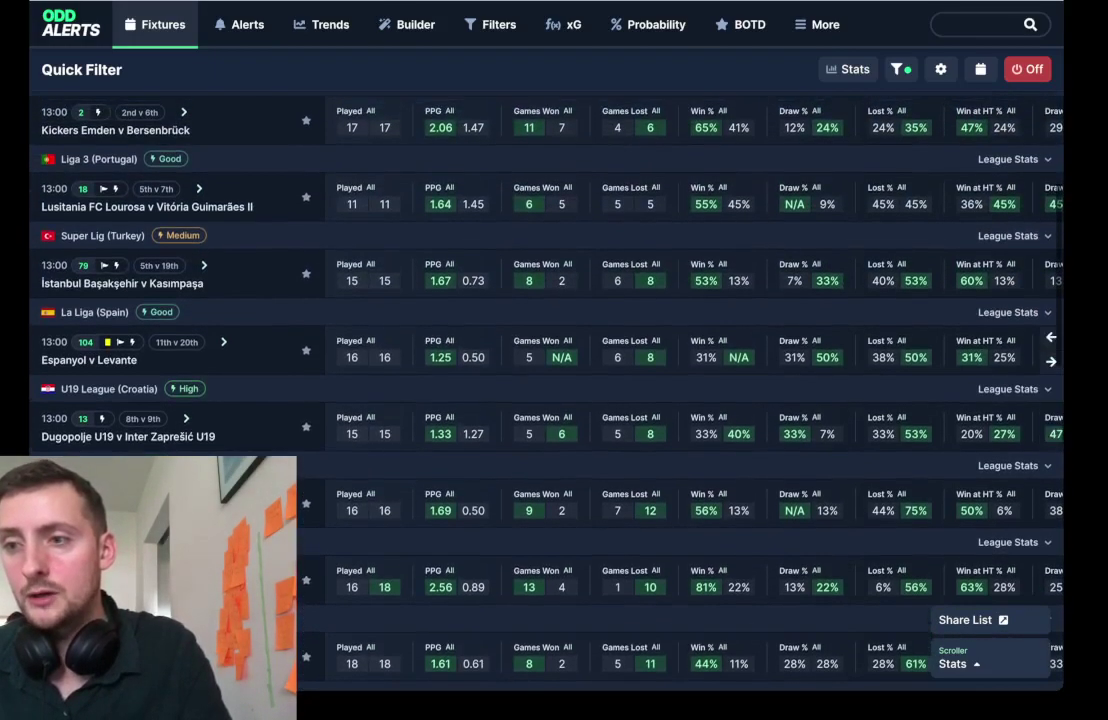
scroll(545, 390, up, 8)
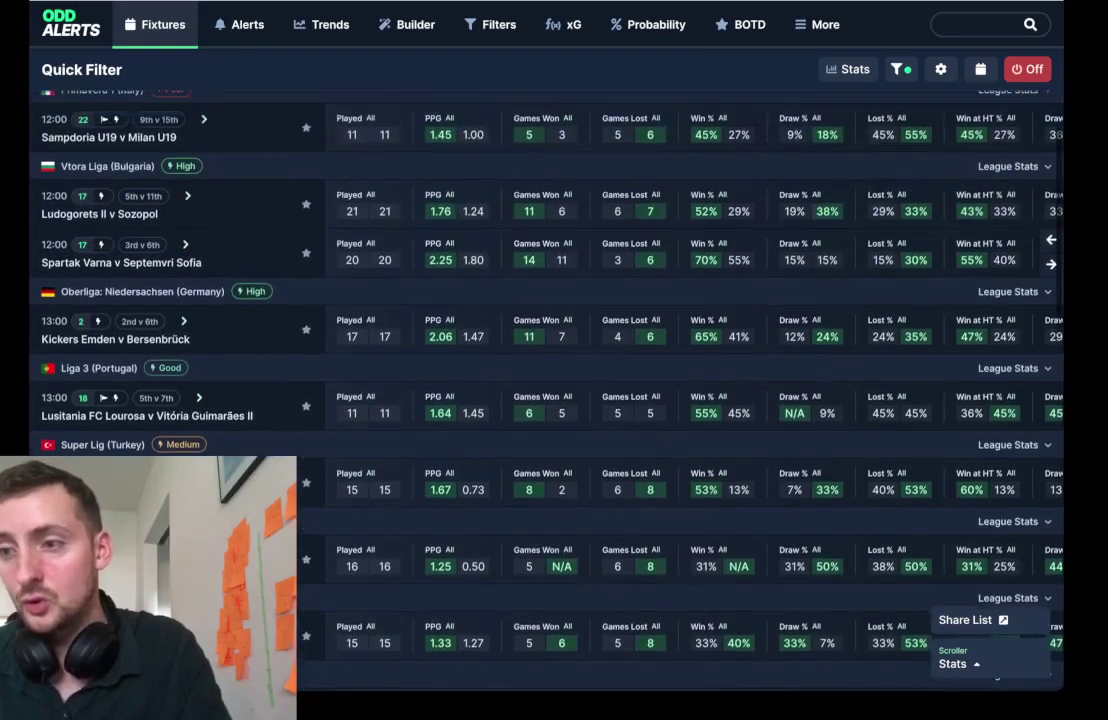
scroll(545, 390, up, 1)
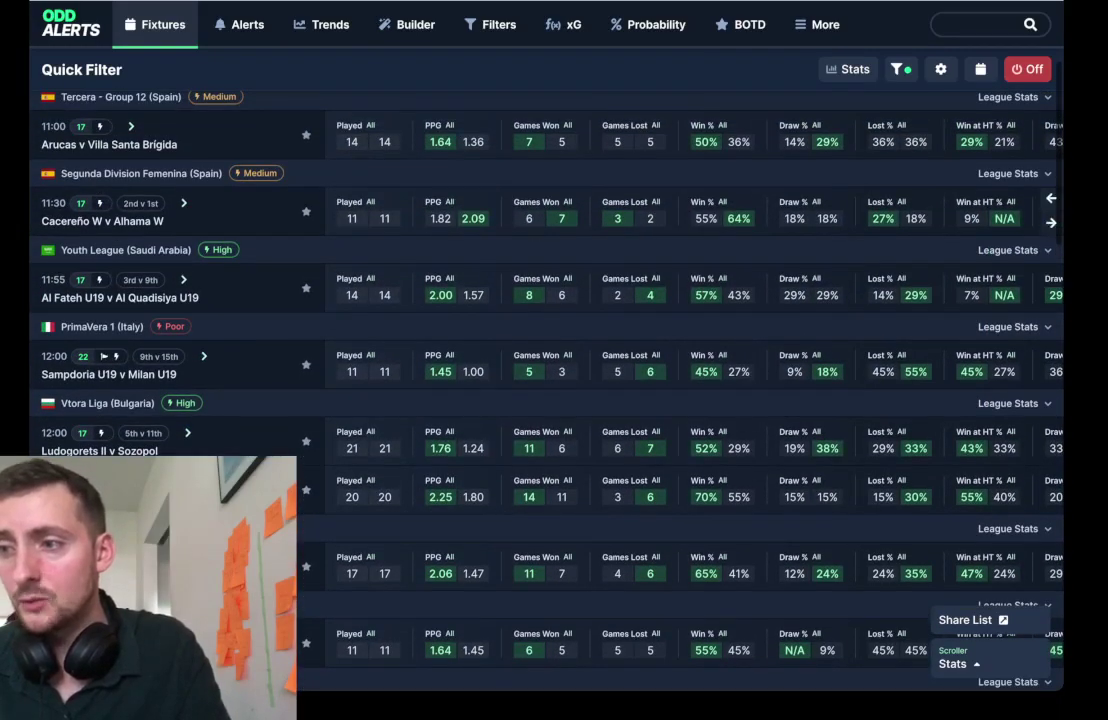
mouse_move(908, 190)
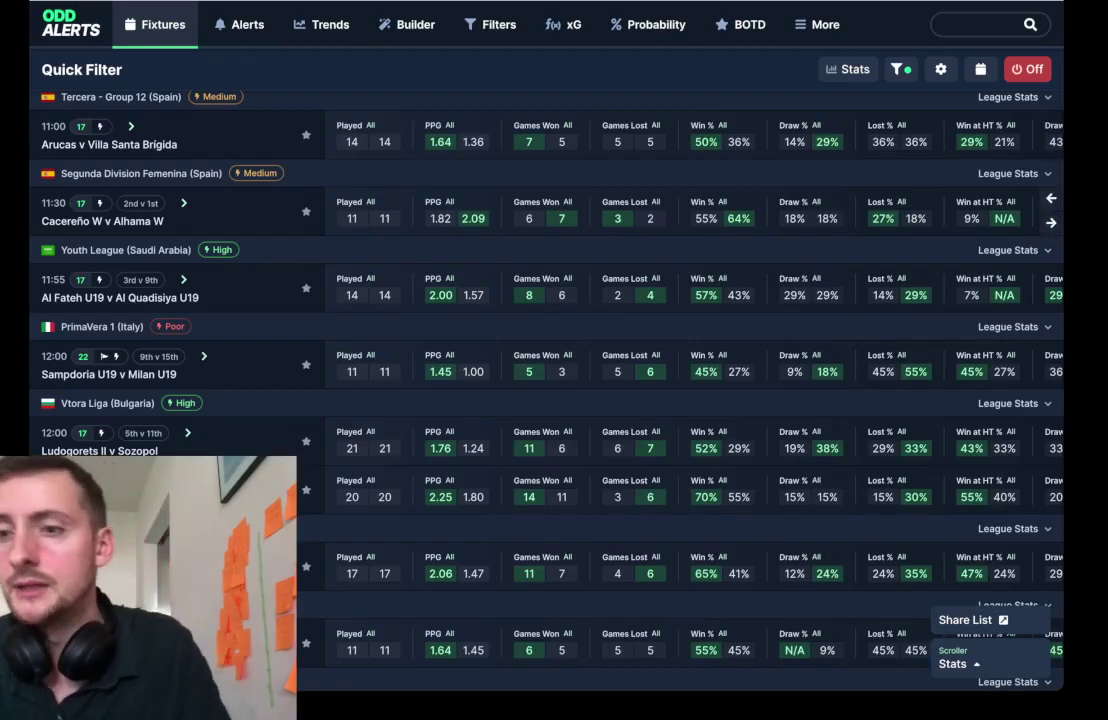
scroll(908, 220, up, 2)
scroll(908, 220, down, 4)
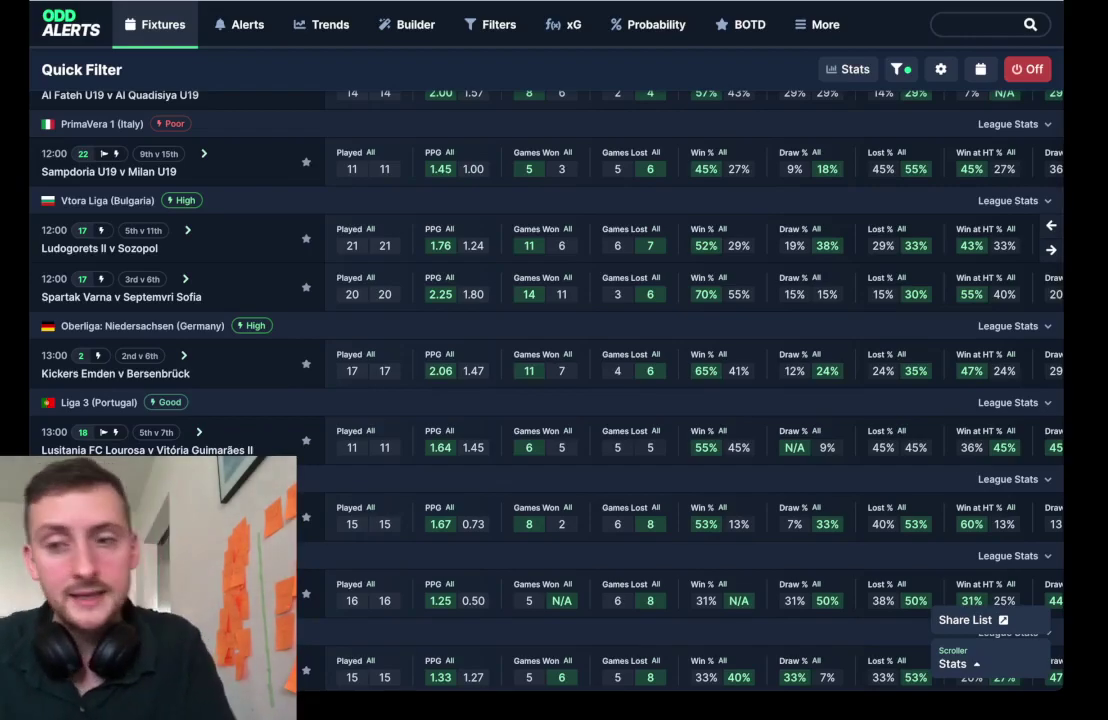
scroll(908, 220, down, 2)
scroll(908, 220, up, 5)
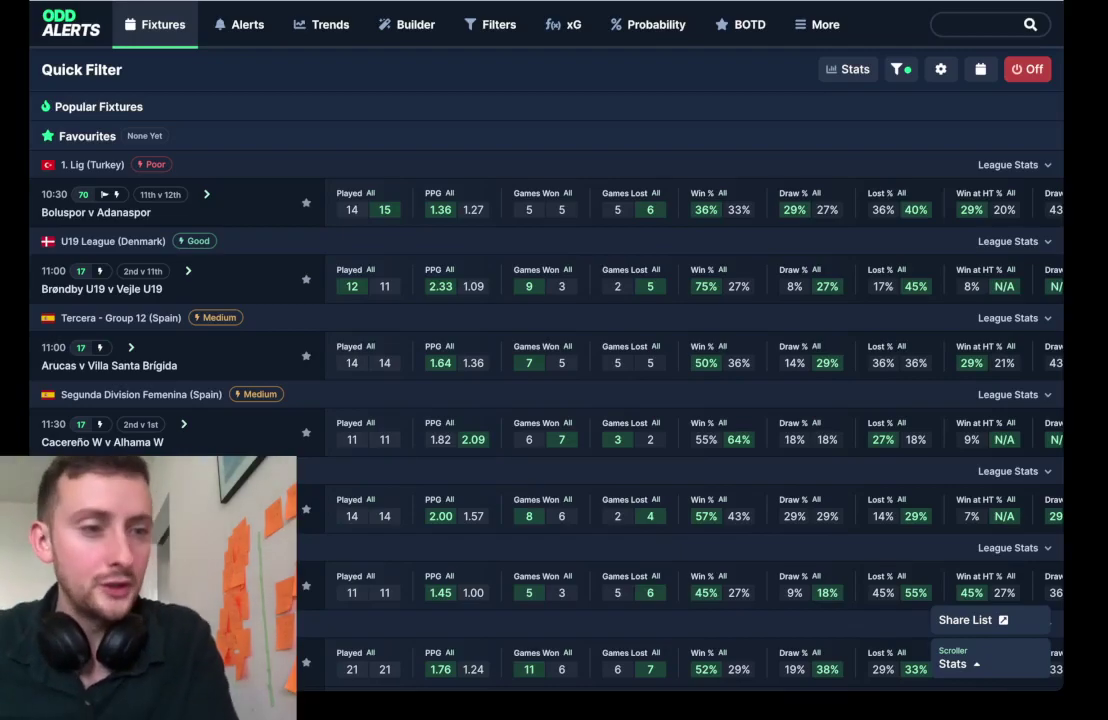
Sort the filtered fixtures by the Home Team PPG (Points Per Game) rule and run the search
click(901, 69)
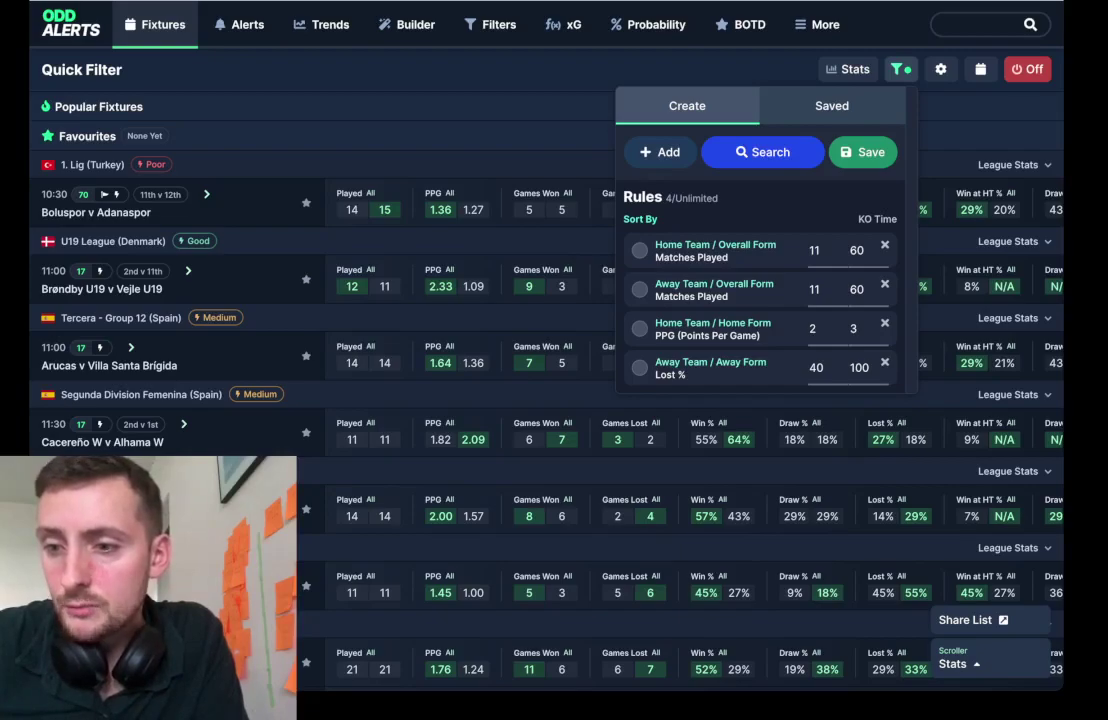
click(639, 328)
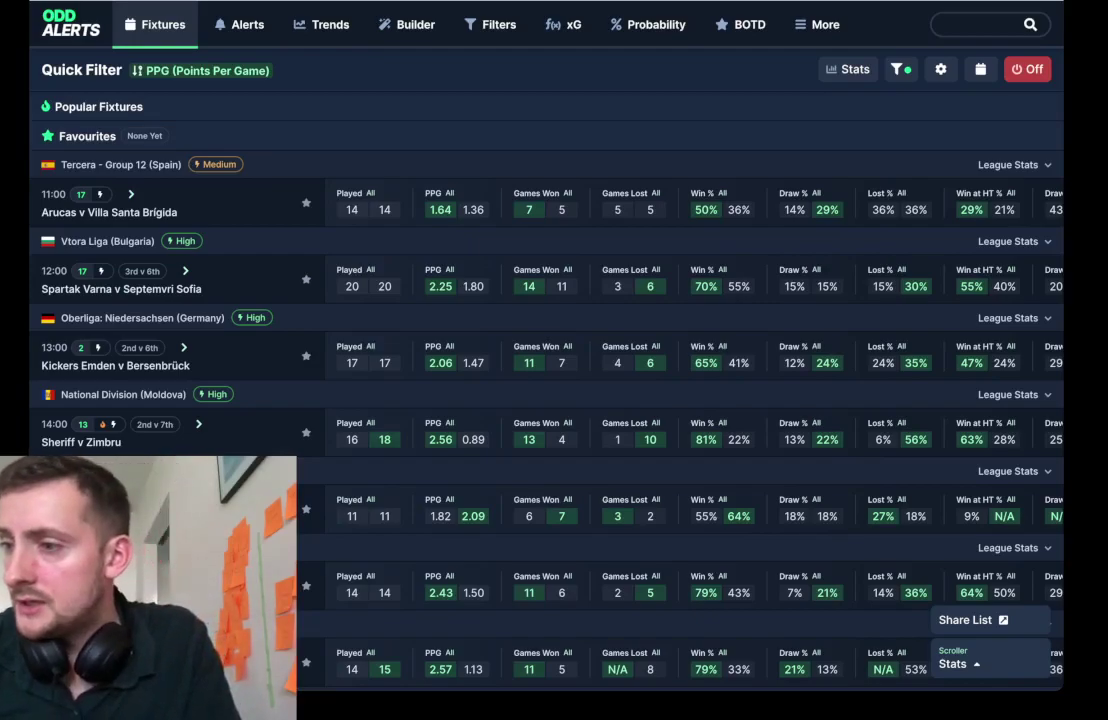
scroll(545, 400, down, 1)
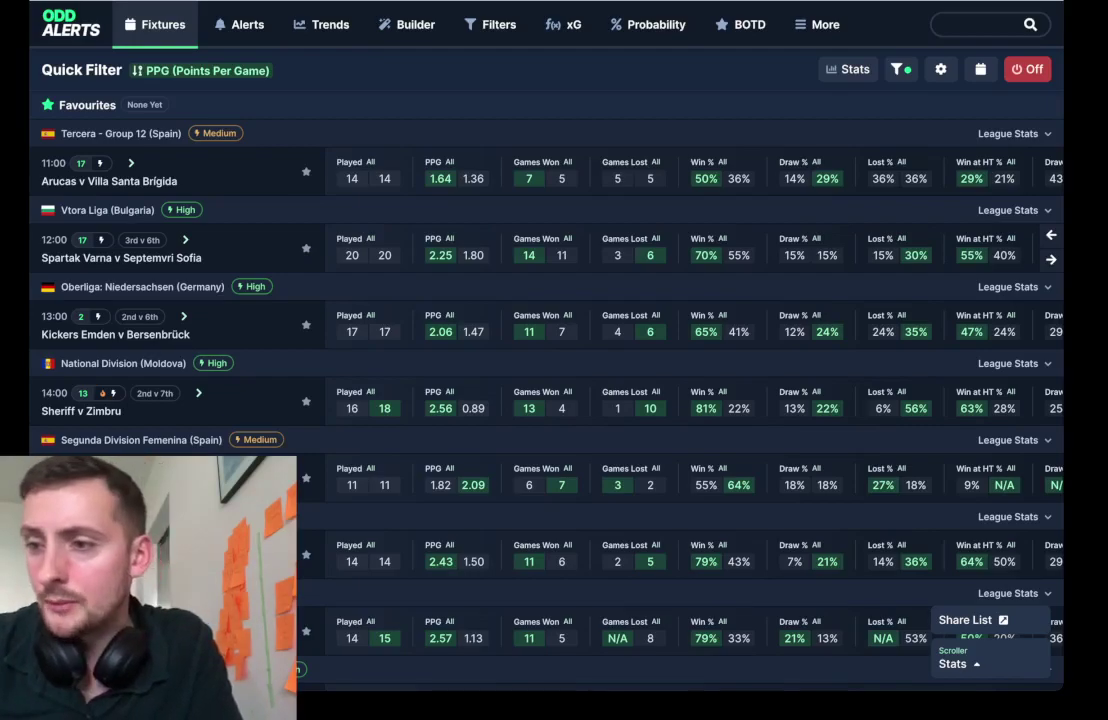
Display odds instead of stats for the sorted fixtures and examine the full-time result prices
key(Down)
key(Down)
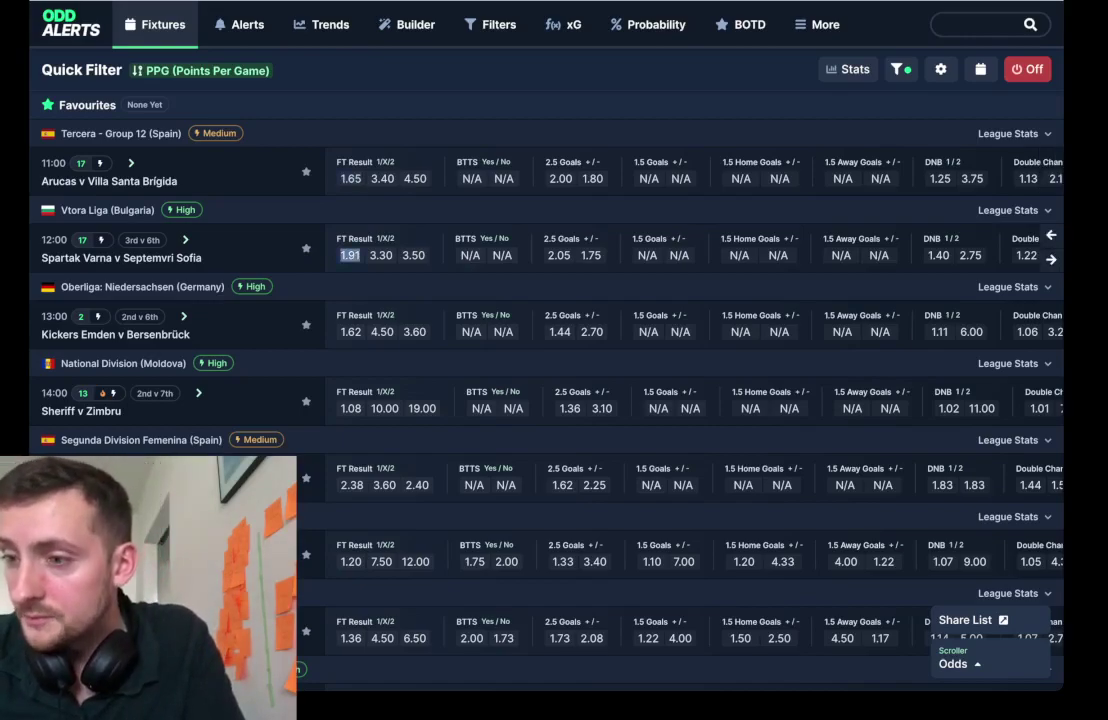
scroll(560, 330, down, 1)
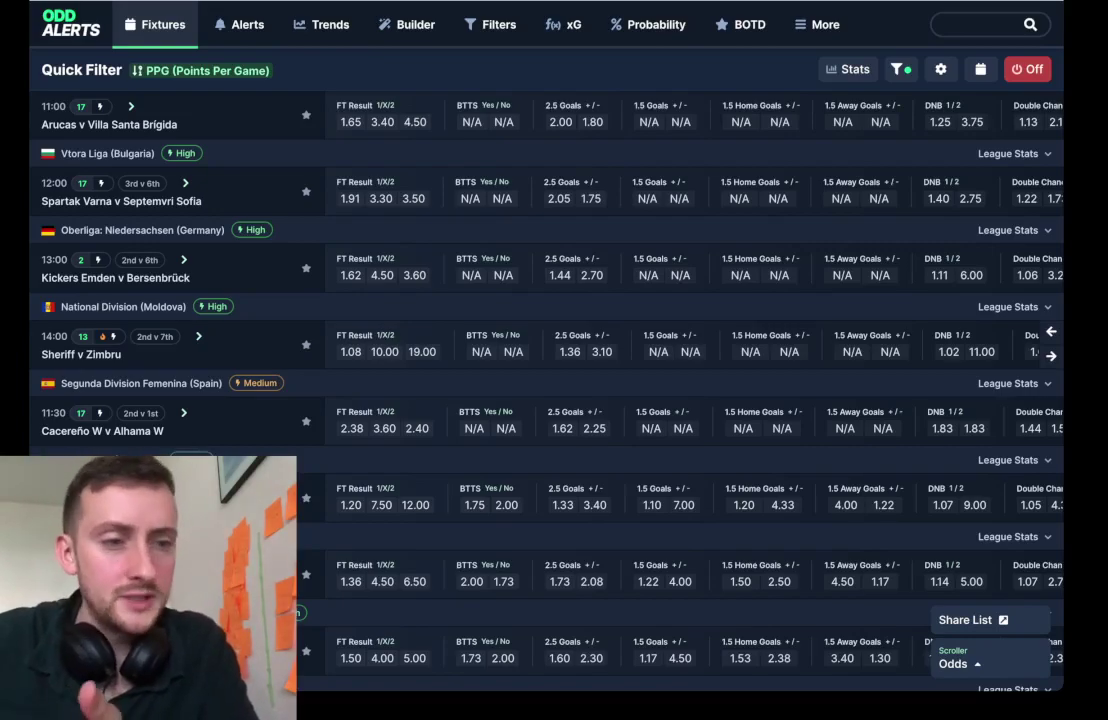
scroll(545, 390, down, 1)
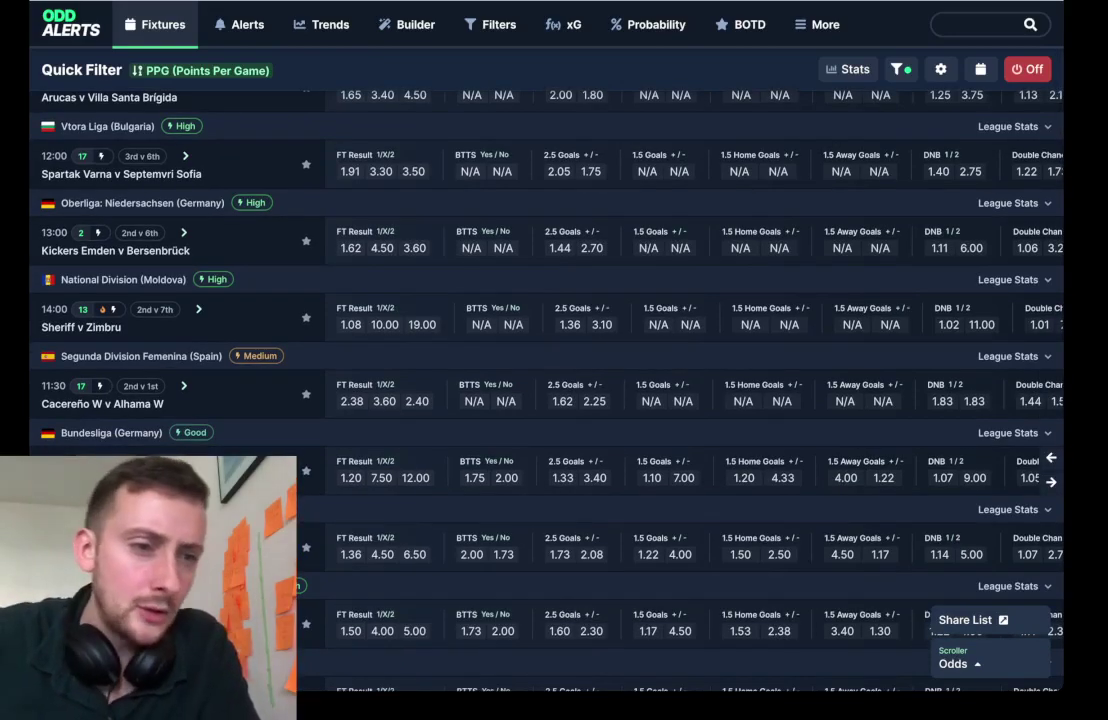
scroll(545, 390, up, 4)
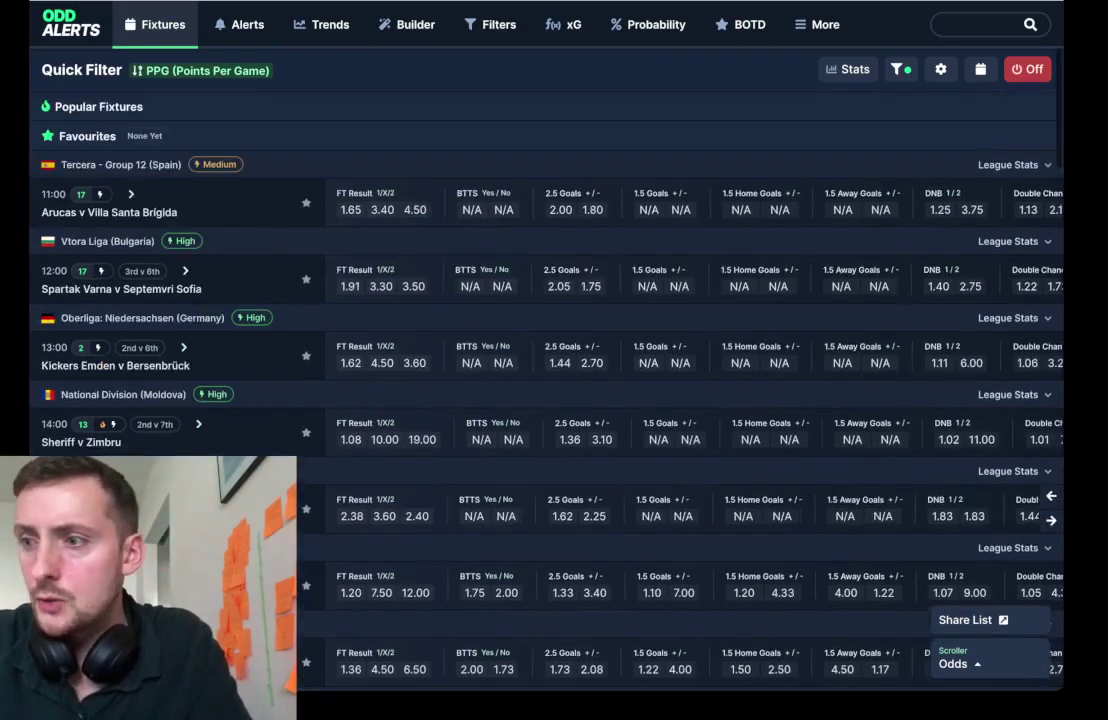
Add an Odds rule for Home Win between 1.4 and 10, and save it
click(901, 69)
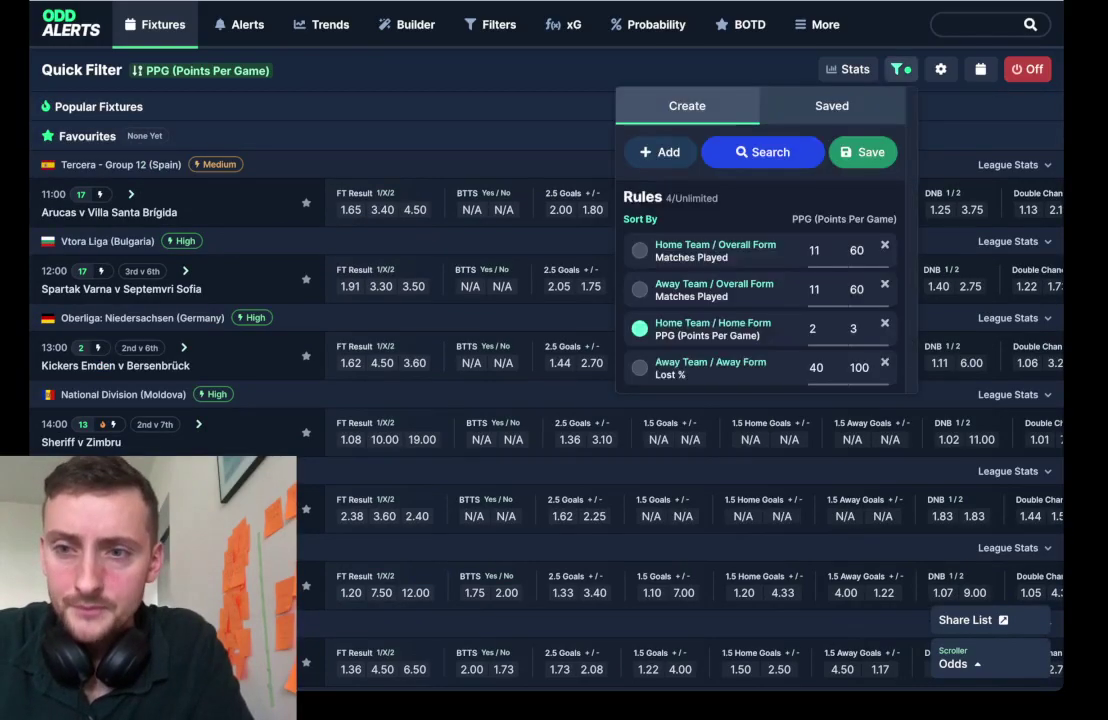
click(660, 152)
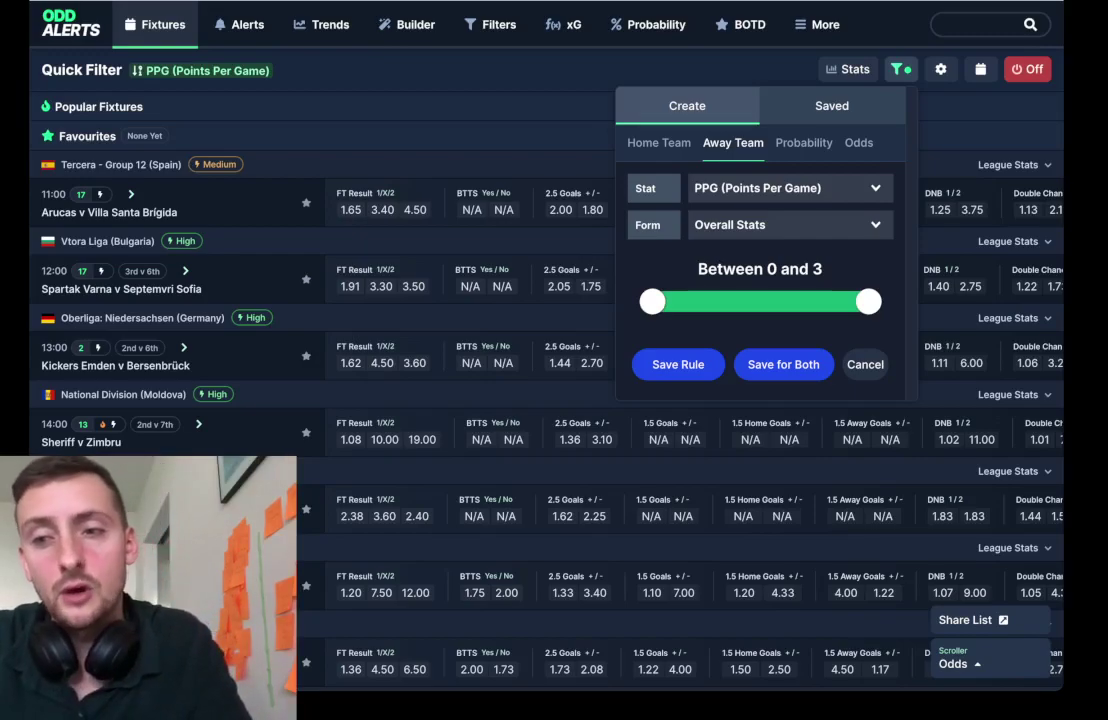
click(859, 143)
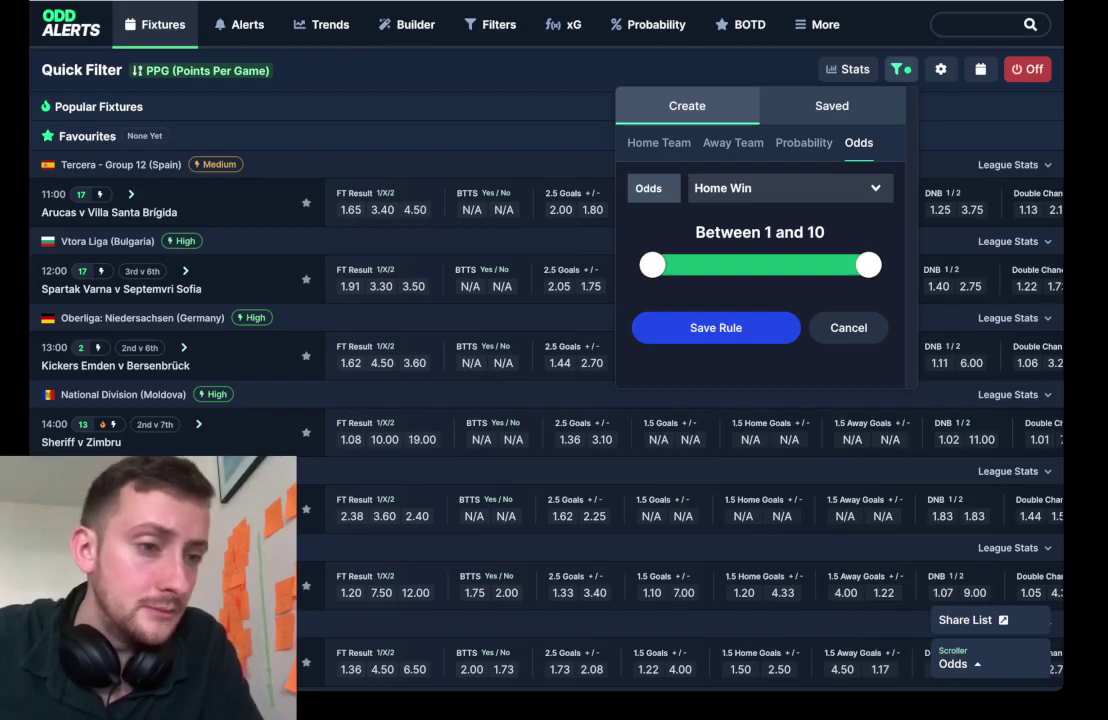
click(790, 188)
scroll(790, 328, down, 1)
scroll(790, 290, up, 1)
click(760, 214)
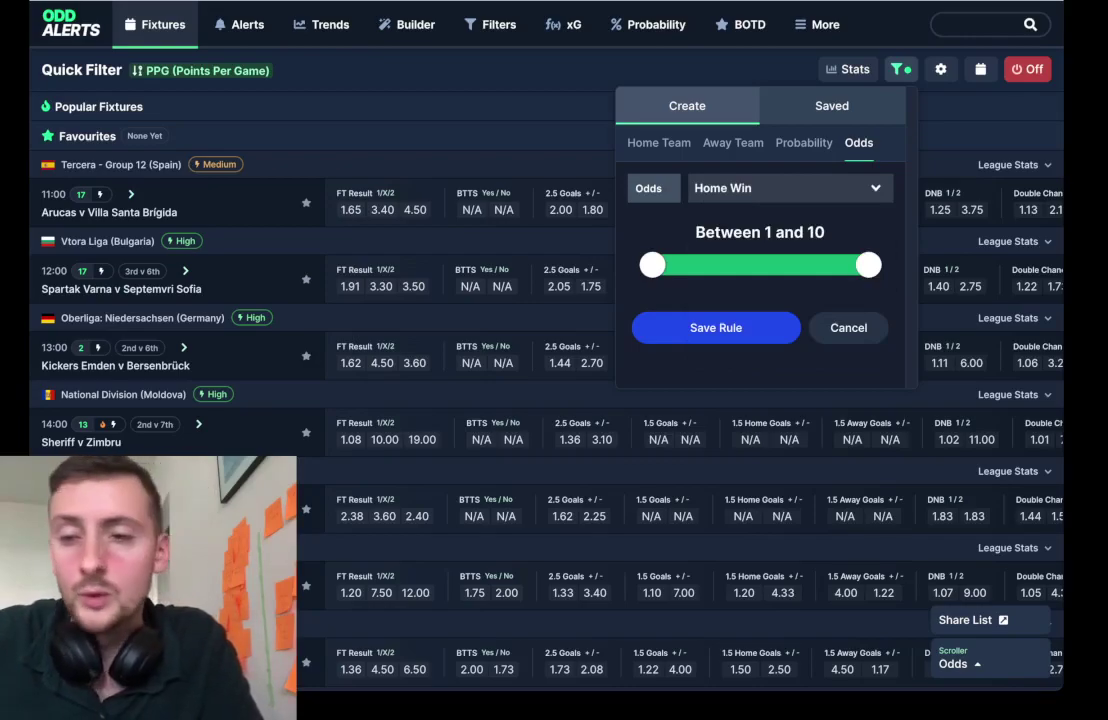
key(Right)
key(Right)
key(Right)
key(Right)
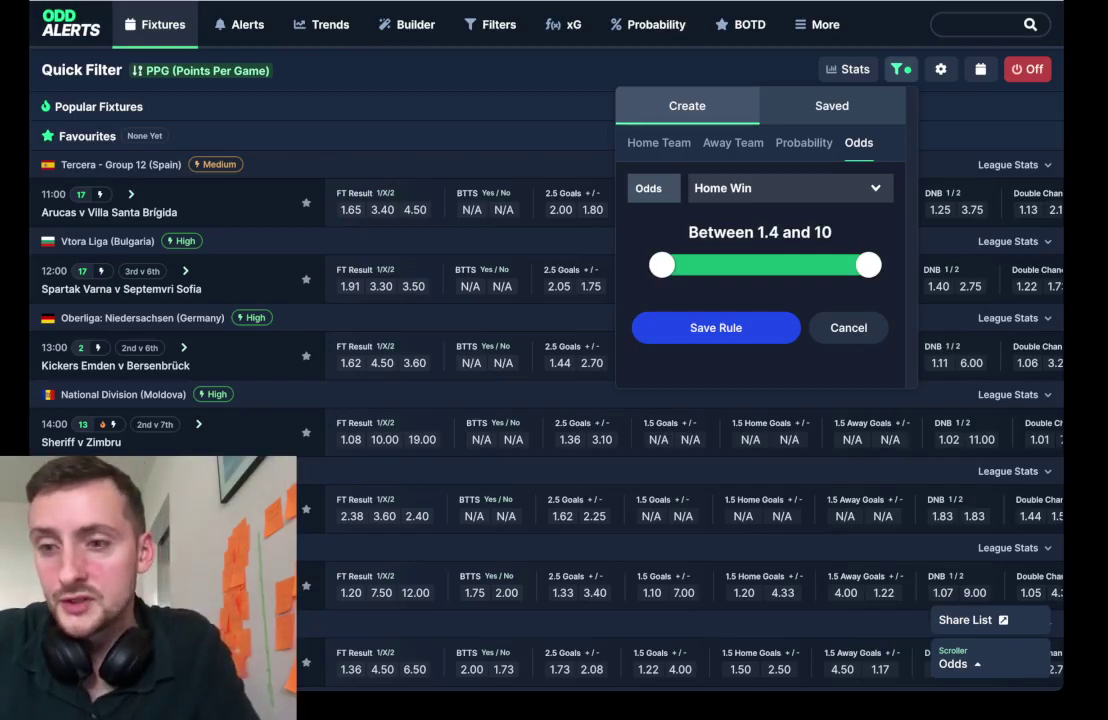
click(716, 328)
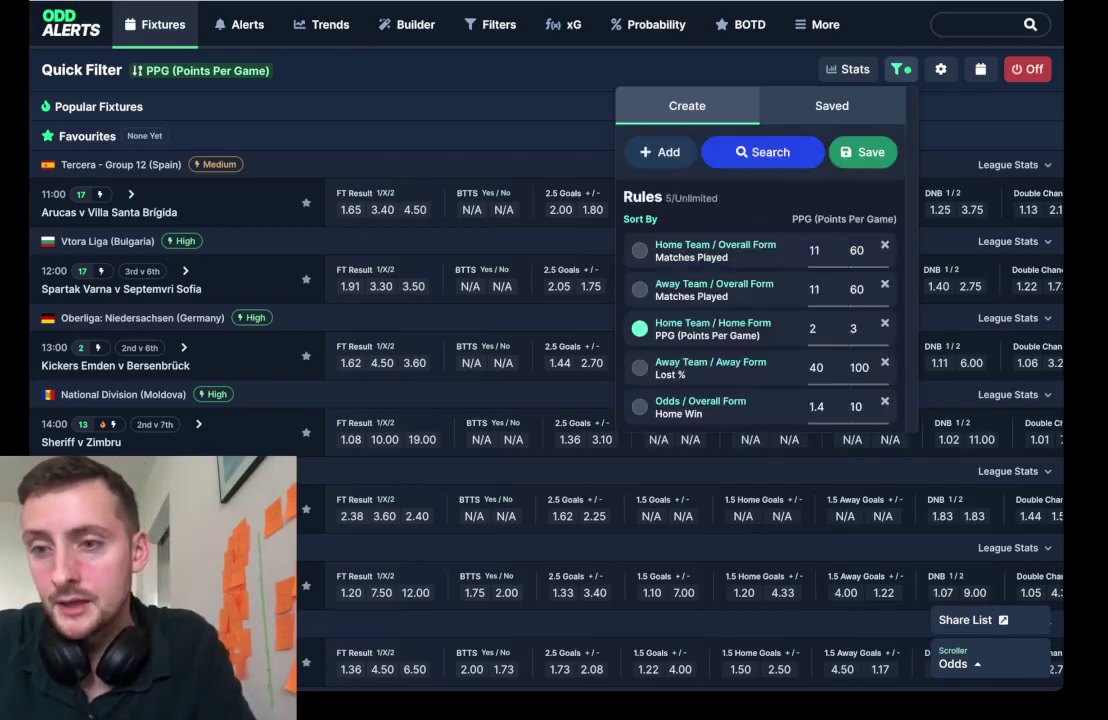
Run the search with the Home Win odds rule included and look through the full-time result prices of the matching fixtures
click(763, 152)
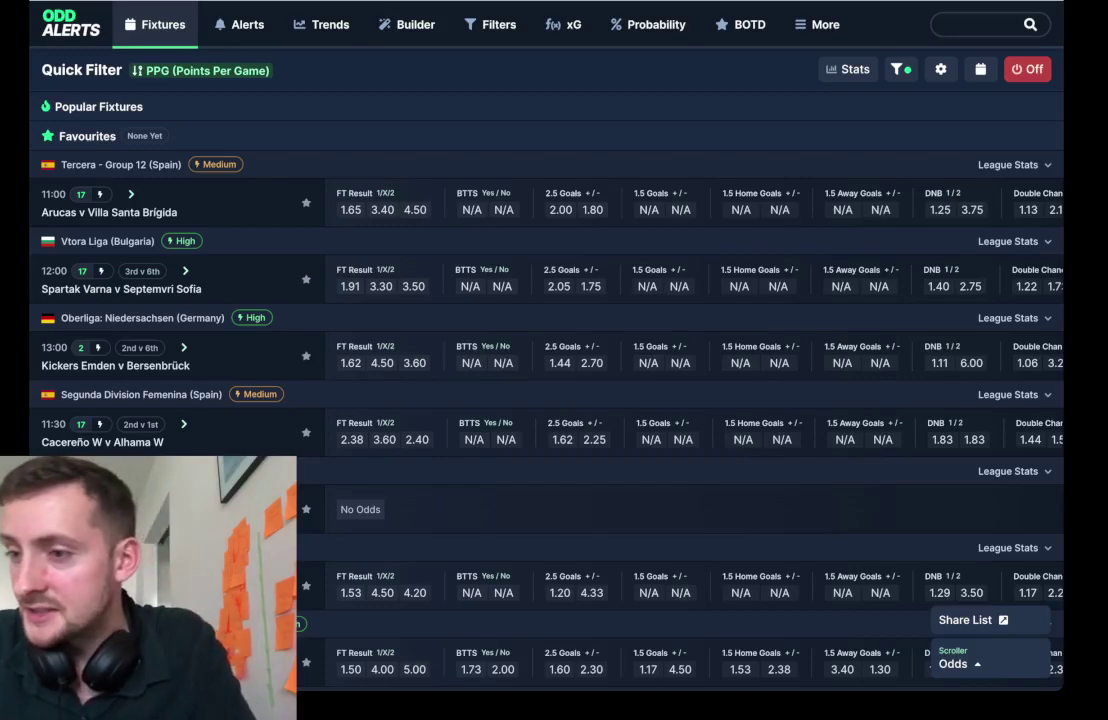
drag(296, 181, 310, 181)
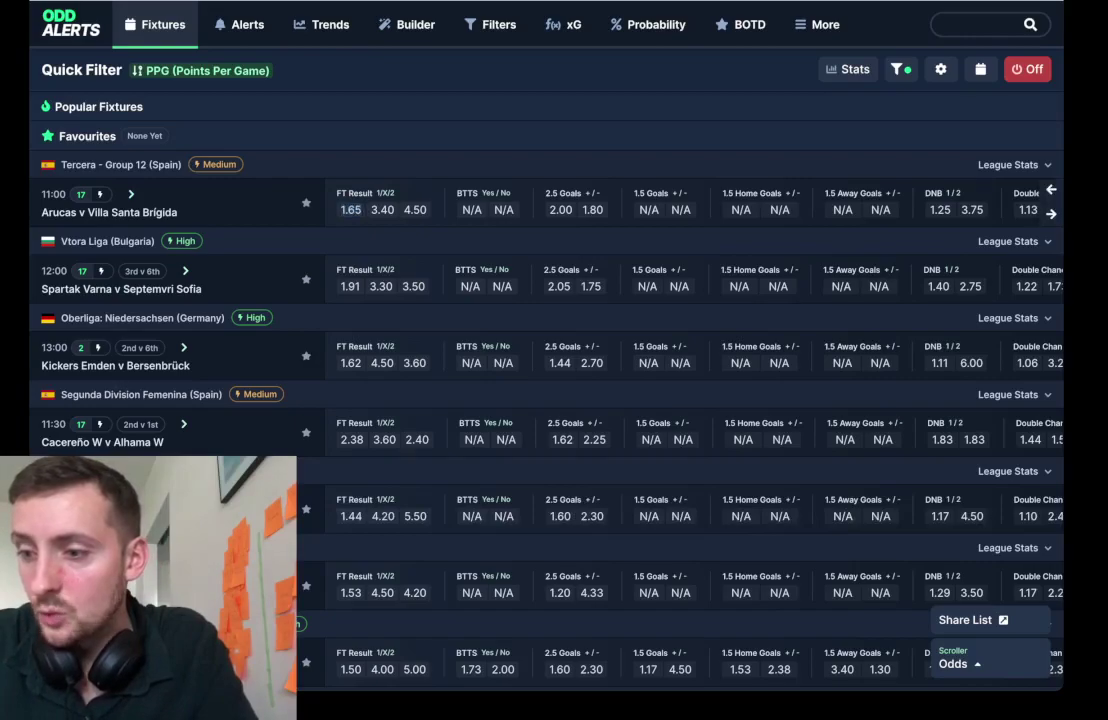
scroll(910, 180, down, 1)
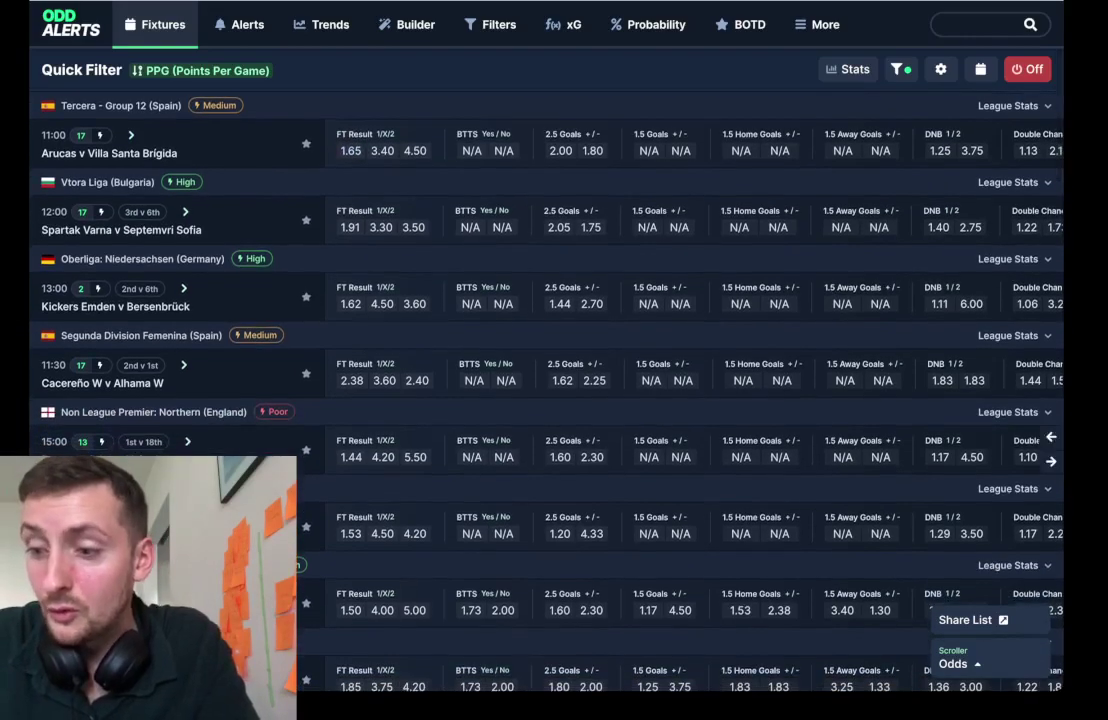
scroll(910, 300, down, 5)
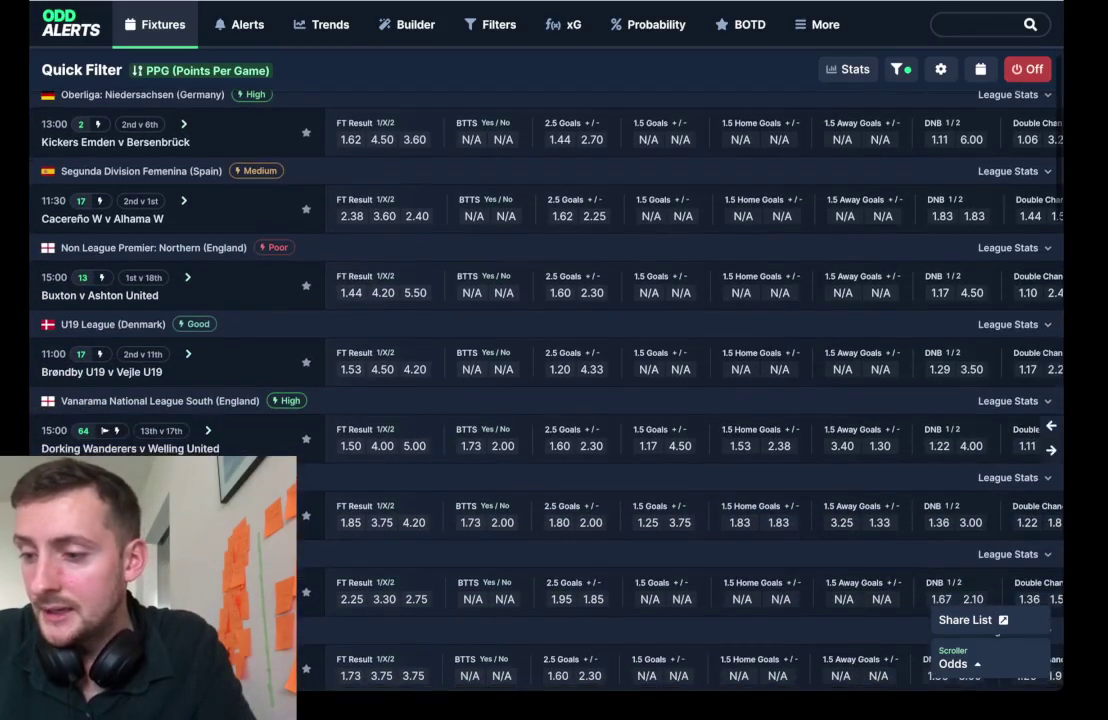
scroll(600, 400, up, 6)
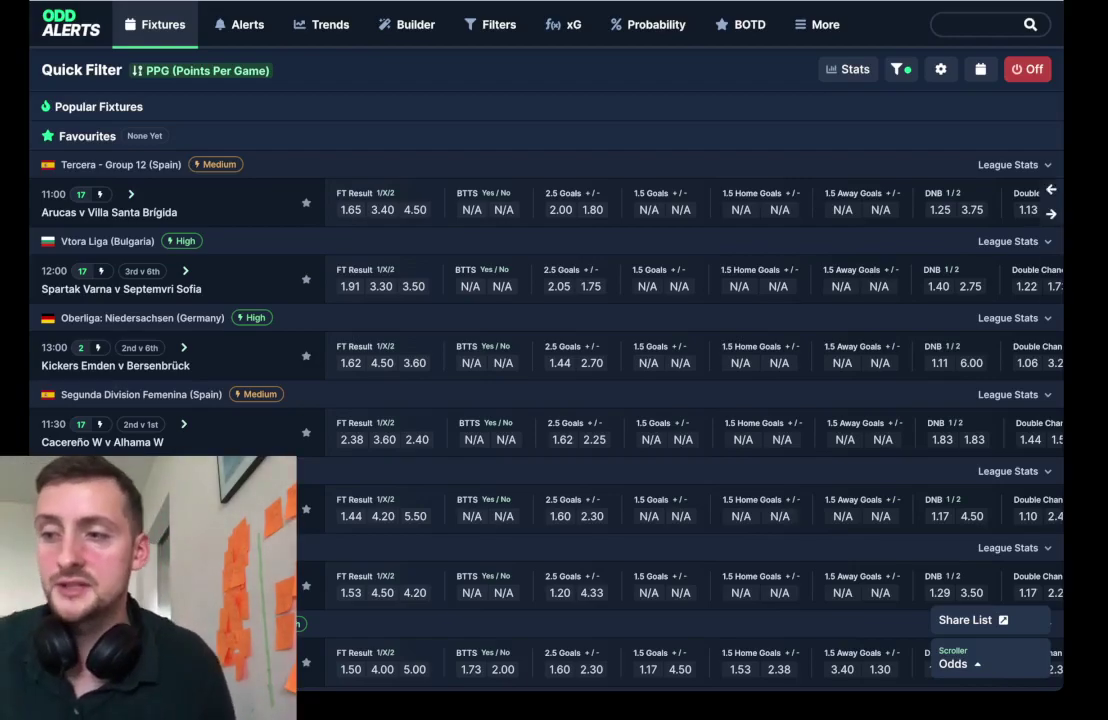
Open the Arucas v Villa Santa Brígida fixture and review its general stats and Arucas' past results
click(109, 212)
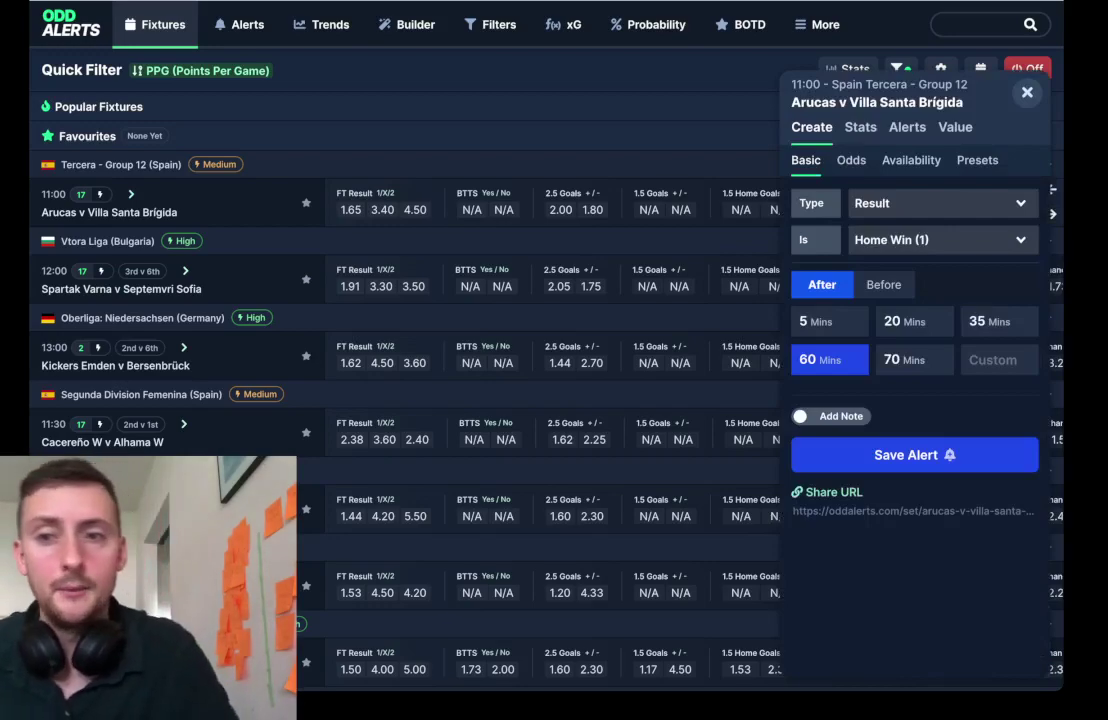
click(860, 127)
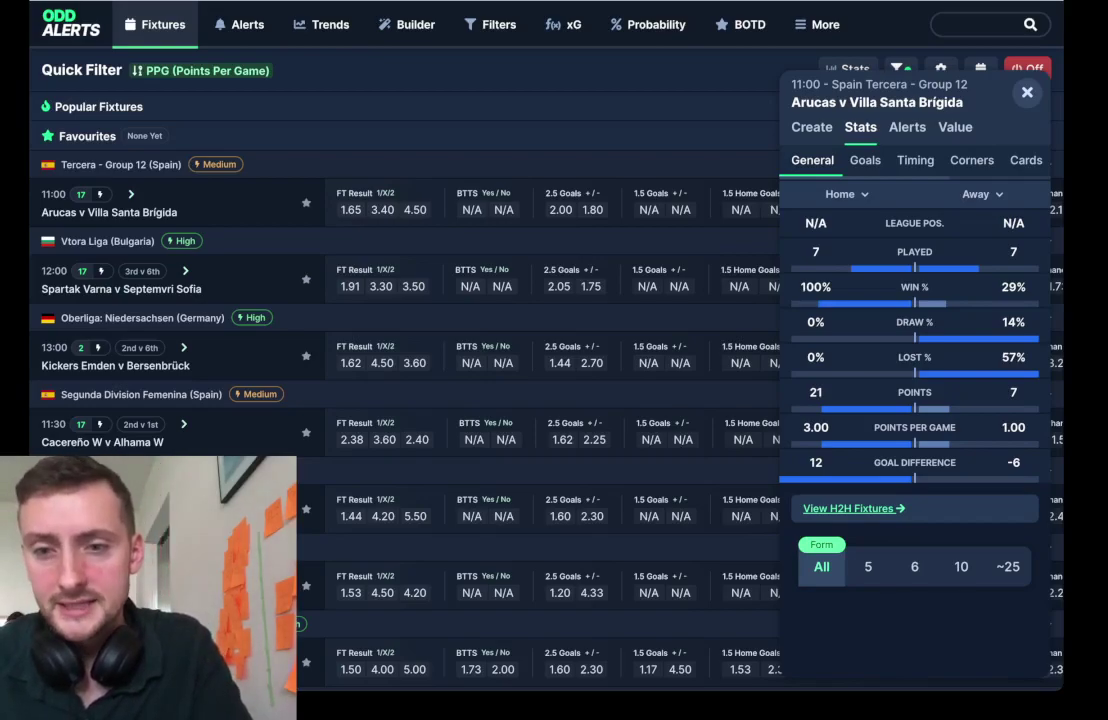
scroll(920, 160, right, 5)
click(1022, 160)
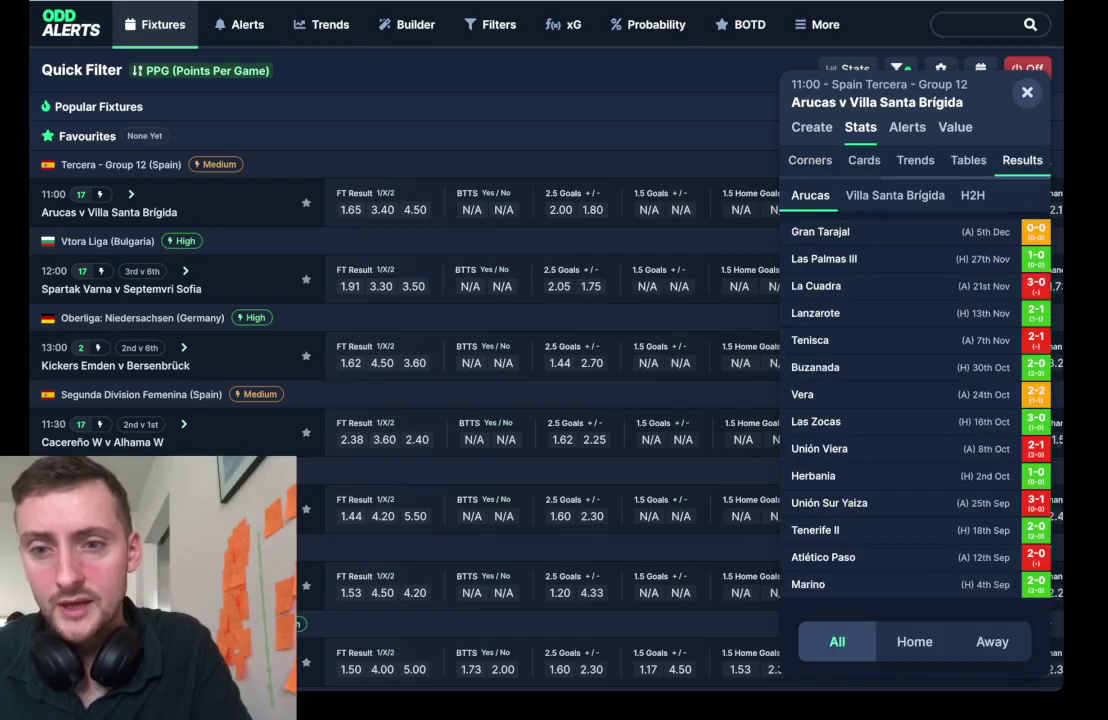
Review Villa Santa Brígida's overall and away results and the head-to-head record against Arucas, and close the fixture details
click(895, 195)
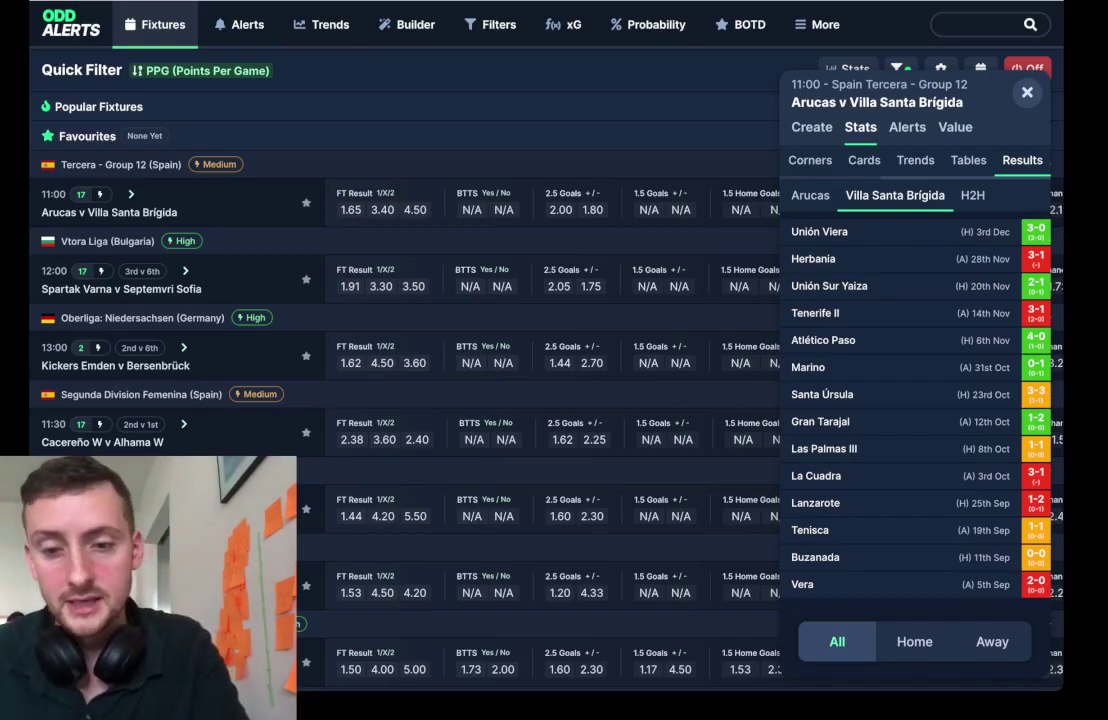
click(992, 641)
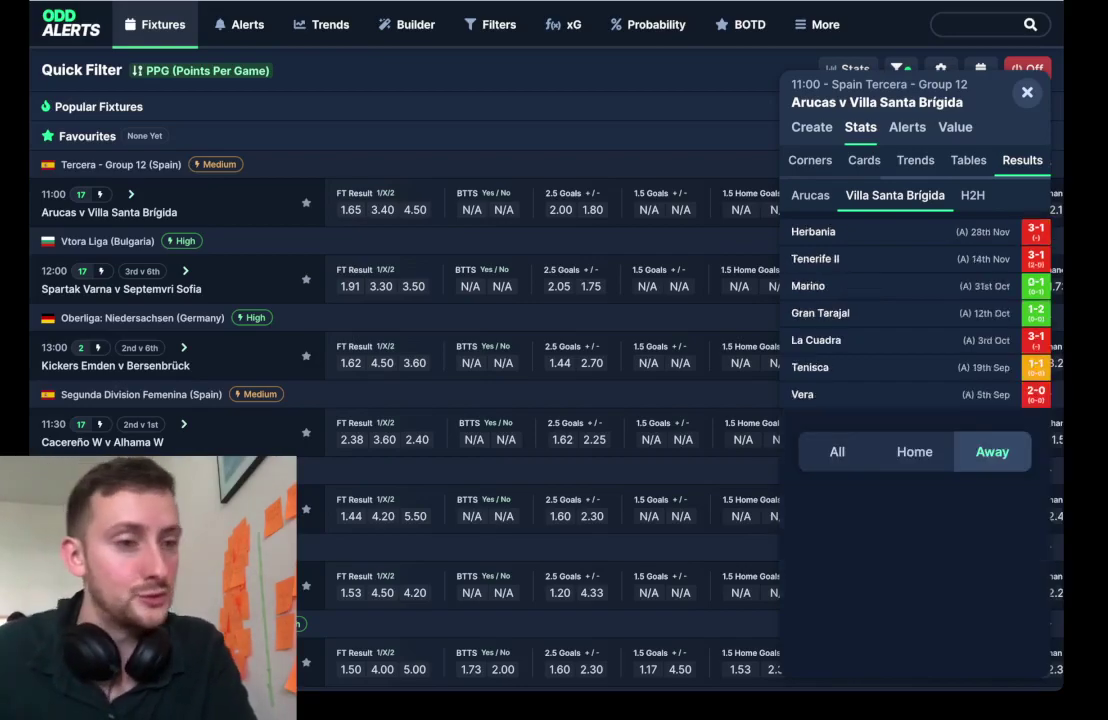
click(837, 451)
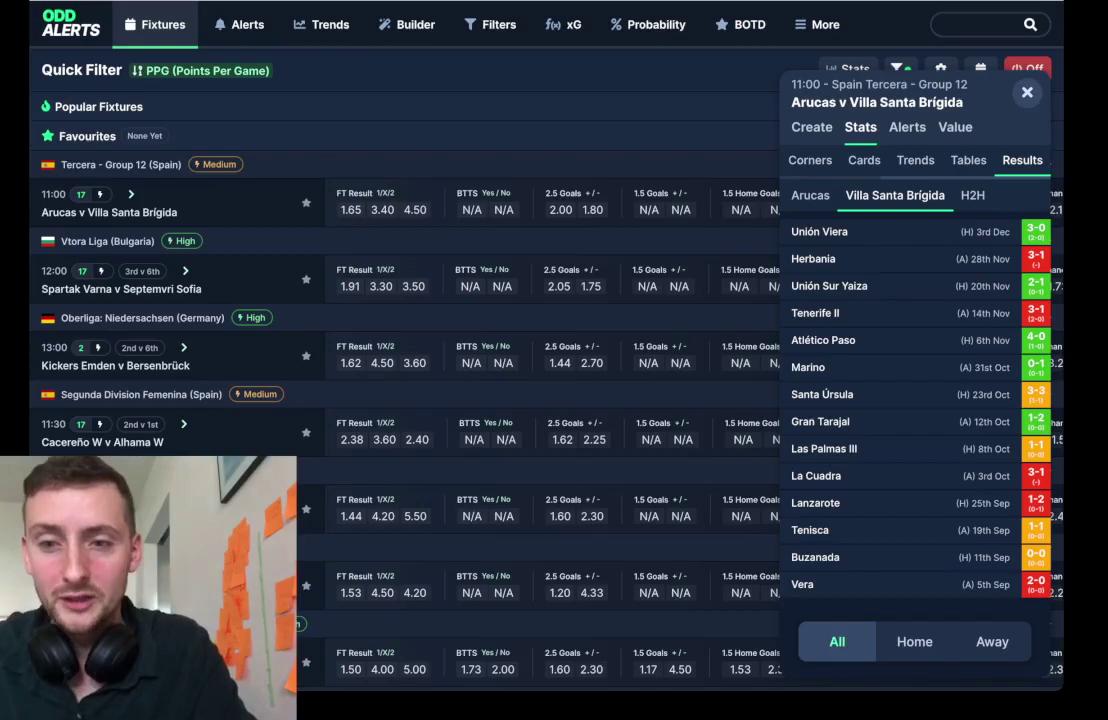
click(973, 196)
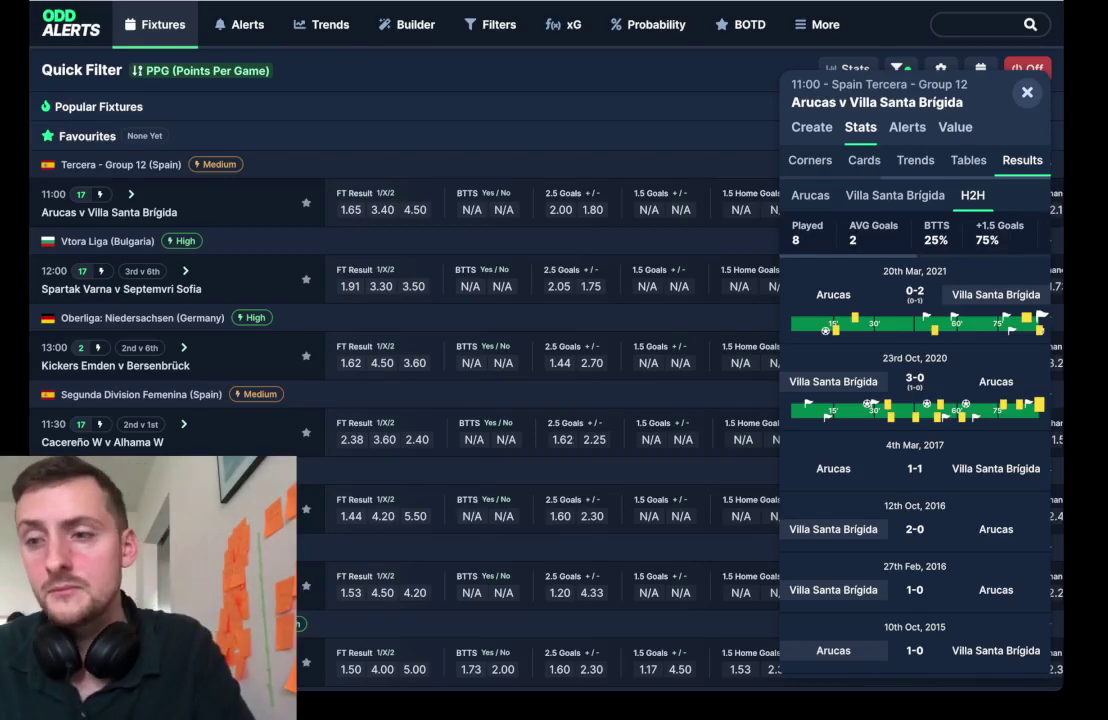
click(1027, 92)
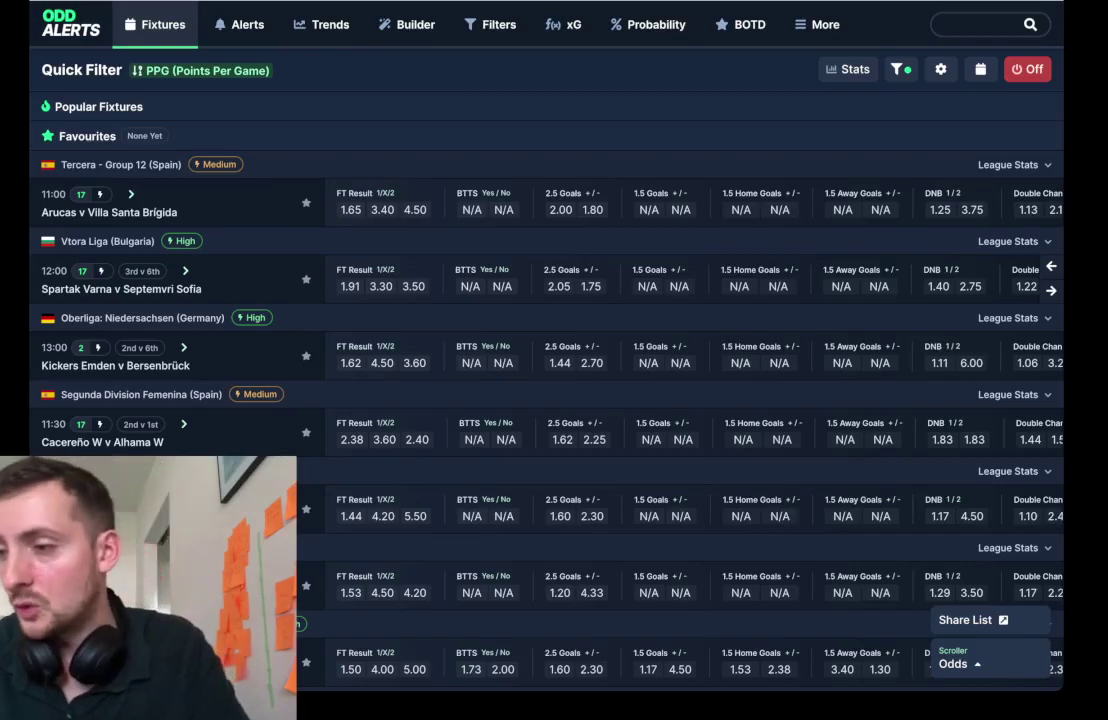
Start another quick filter rule for the Away Team using the Conceded +0.5 % stat
scroll(560, 380, down, 5)
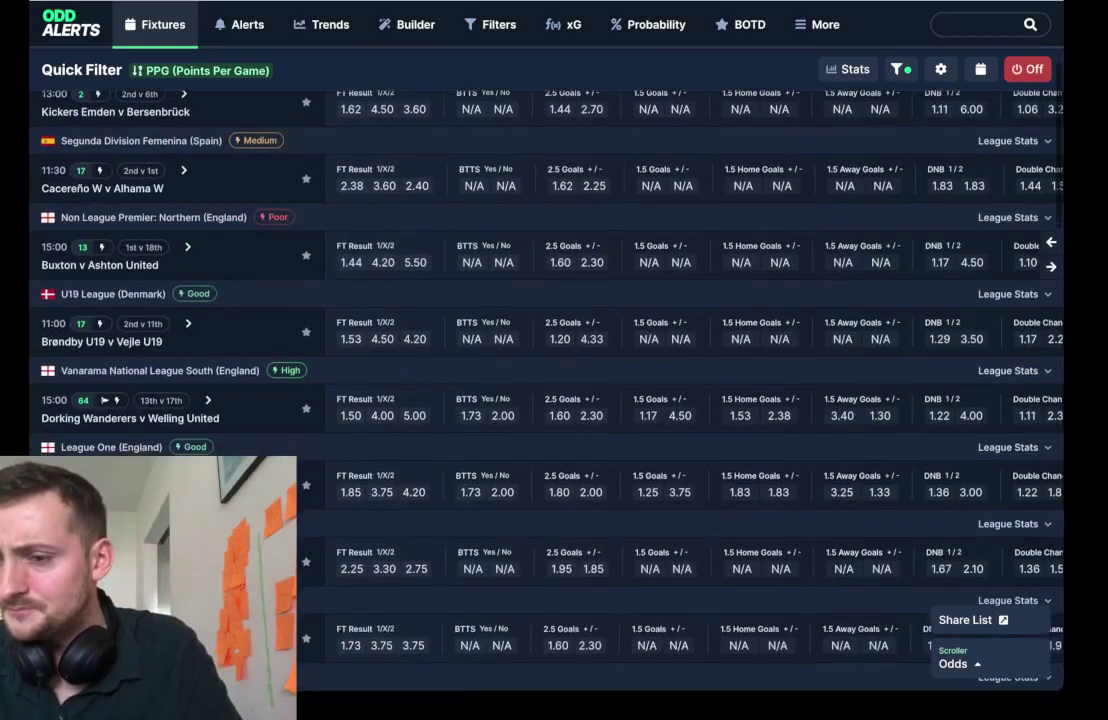
scroll(560, 380, up, 5)
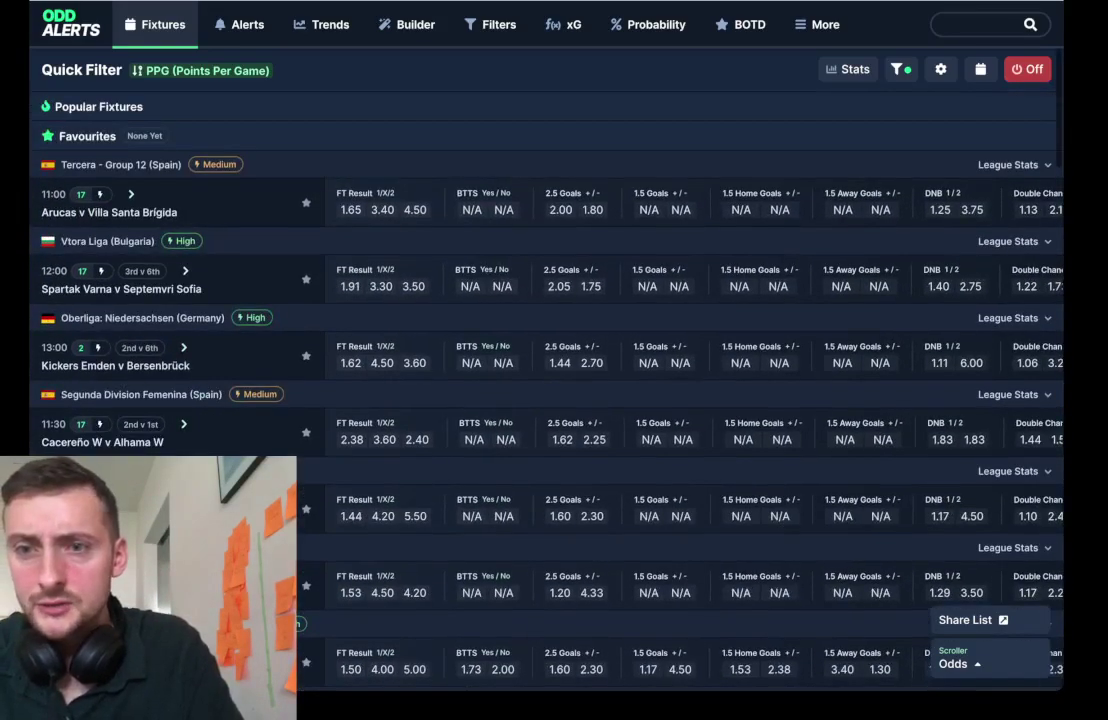
click(897, 69)
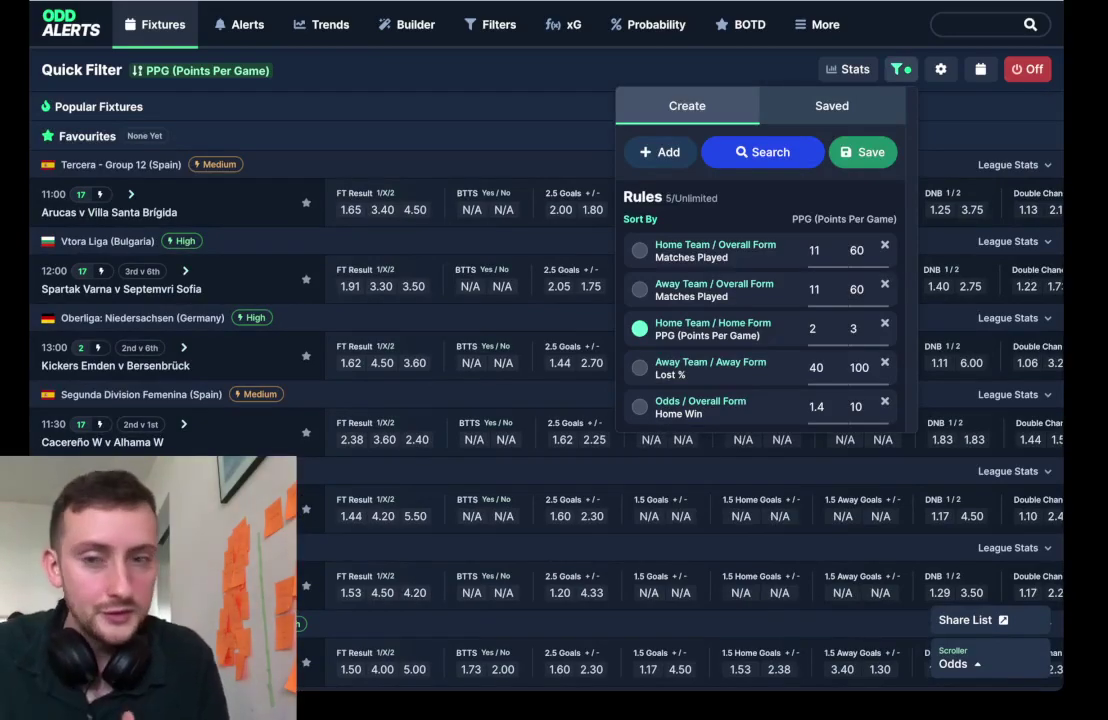
click(700, 407)
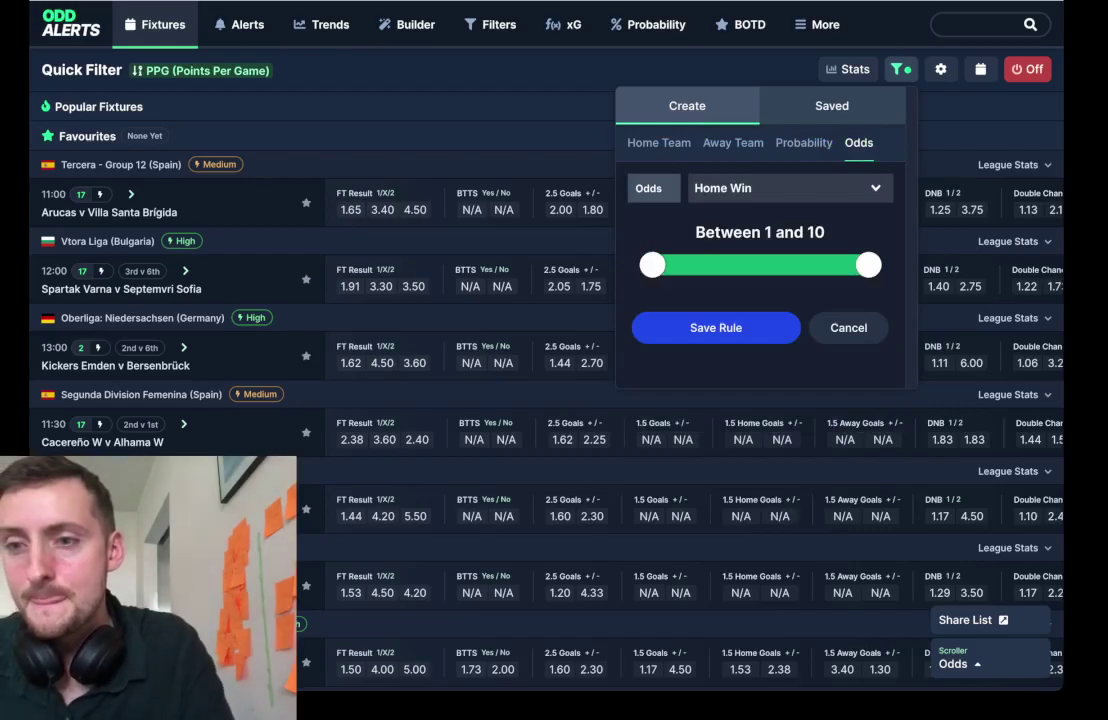
click(733, 142)
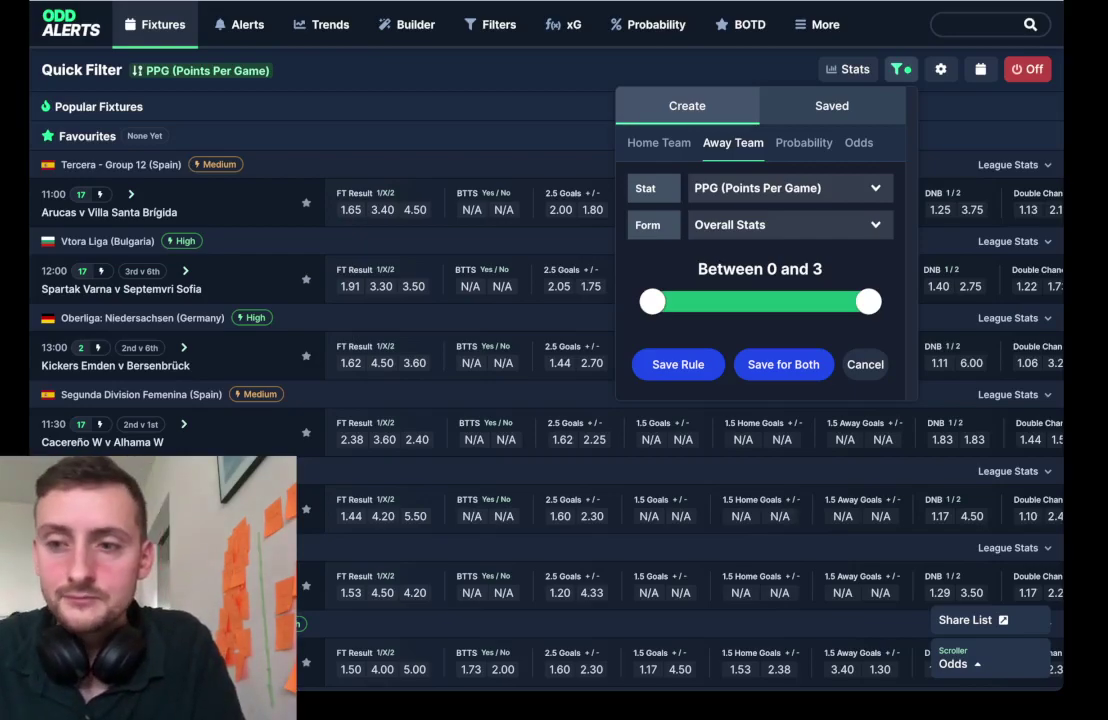
click(790, 188)
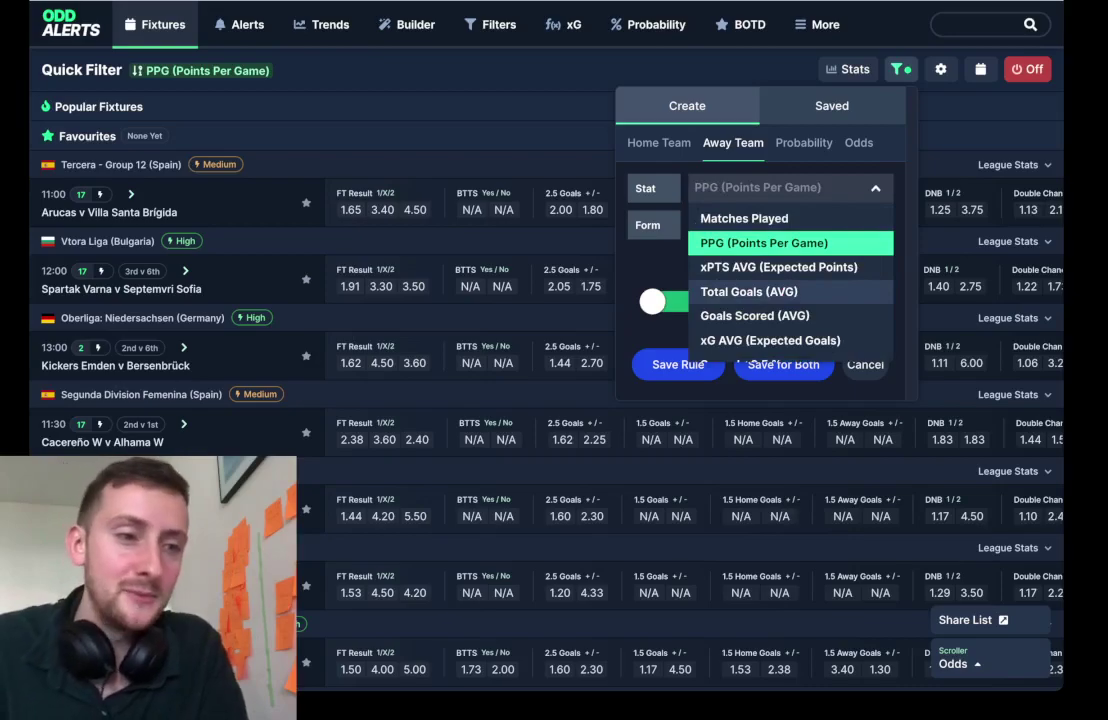
scroll(775, 300, down, 3)
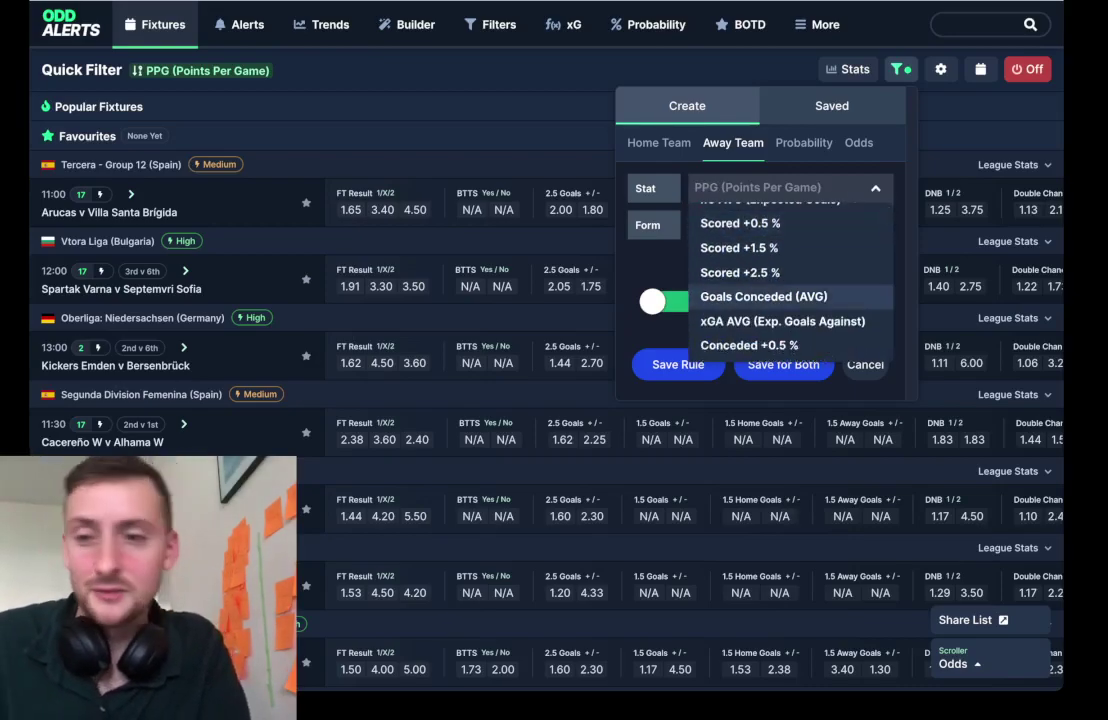
scroll(775, 296, up, 1)
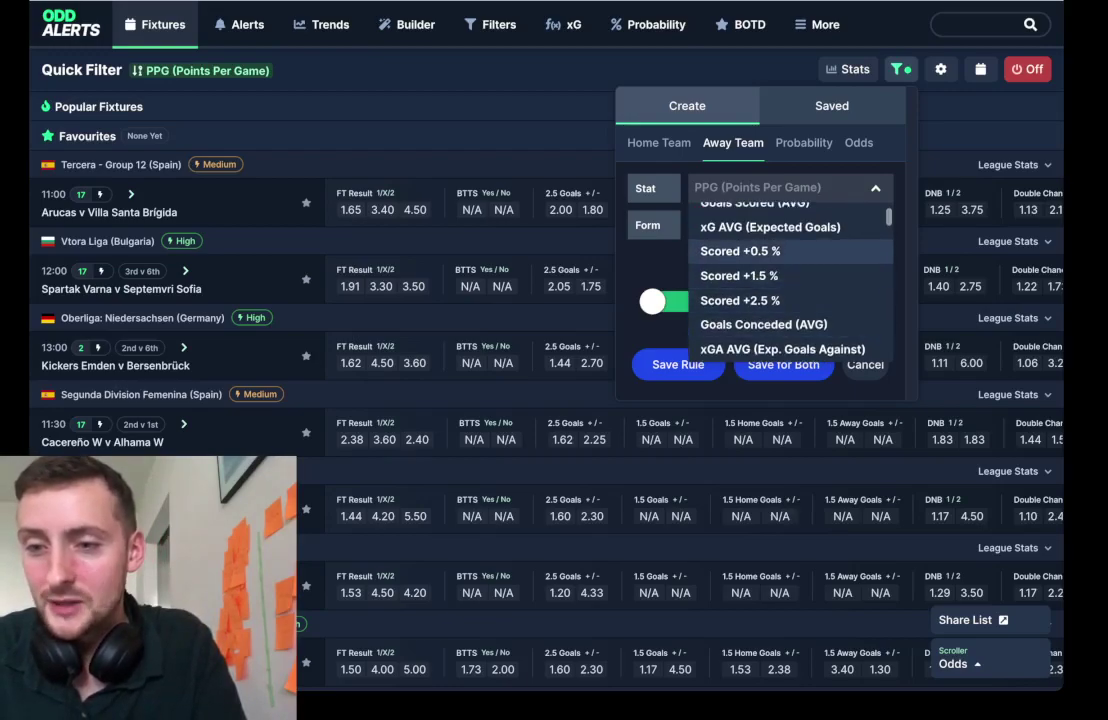
scroll(775, 245, down, 3)
click(775, 238)
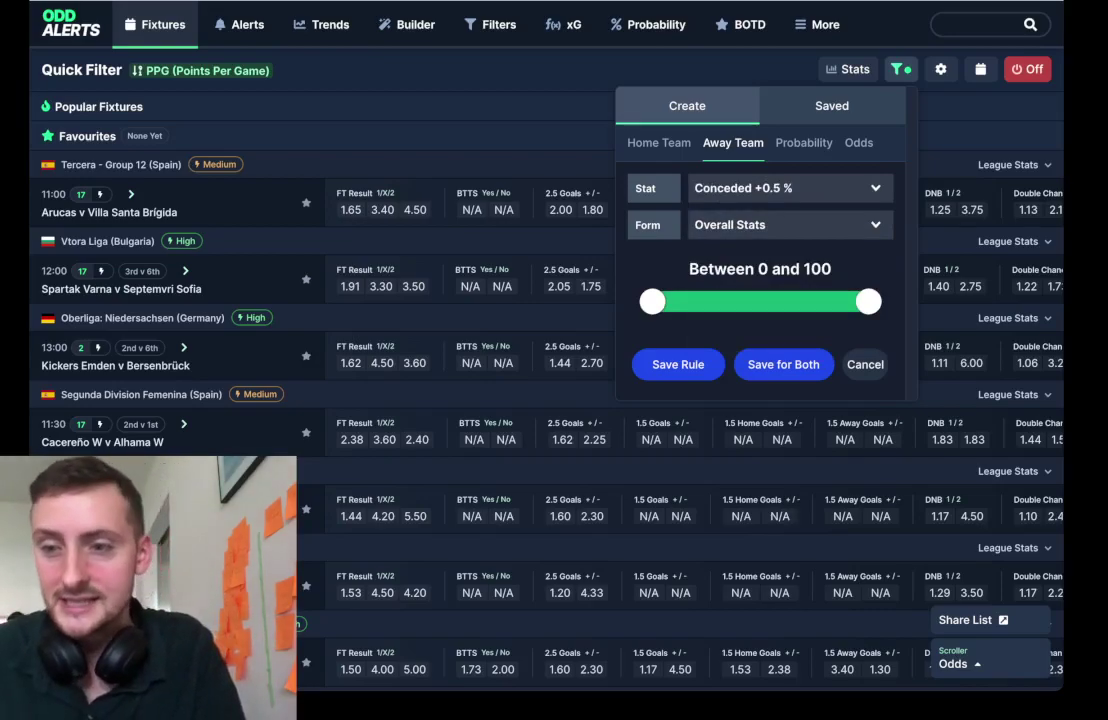
Base the Conceded +0.5 % rule on Away Stats, set its range between 67 and 100, and save it
click(790, 224)
click(732, 302)
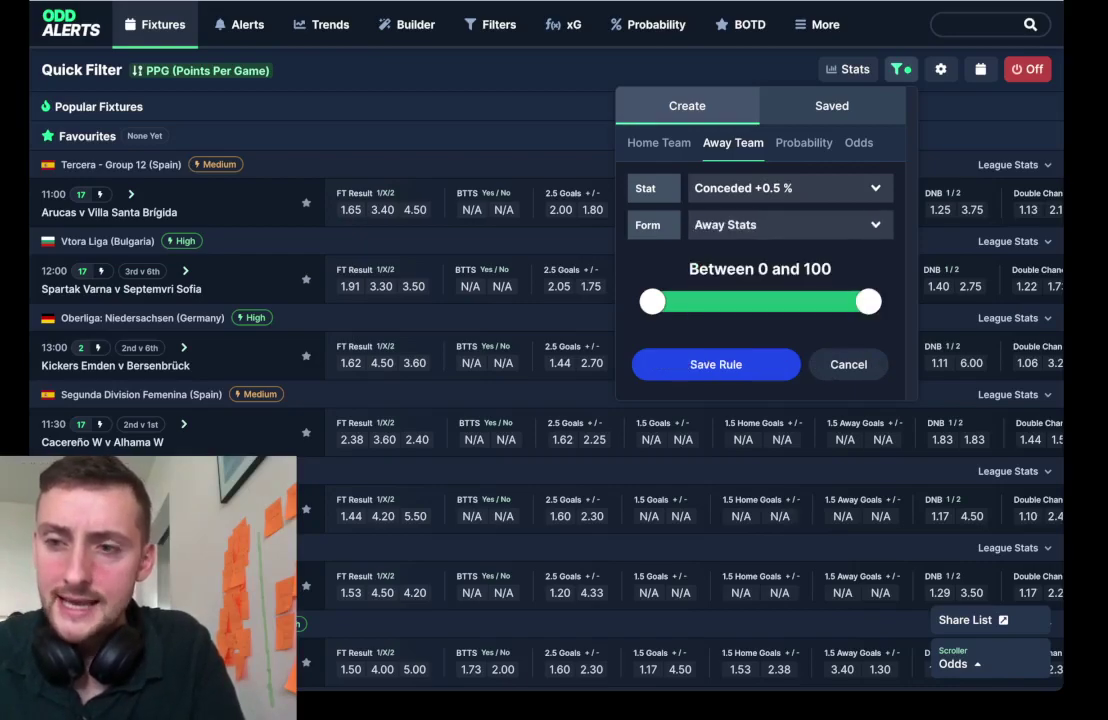
drag(652, 301, 804, 301)
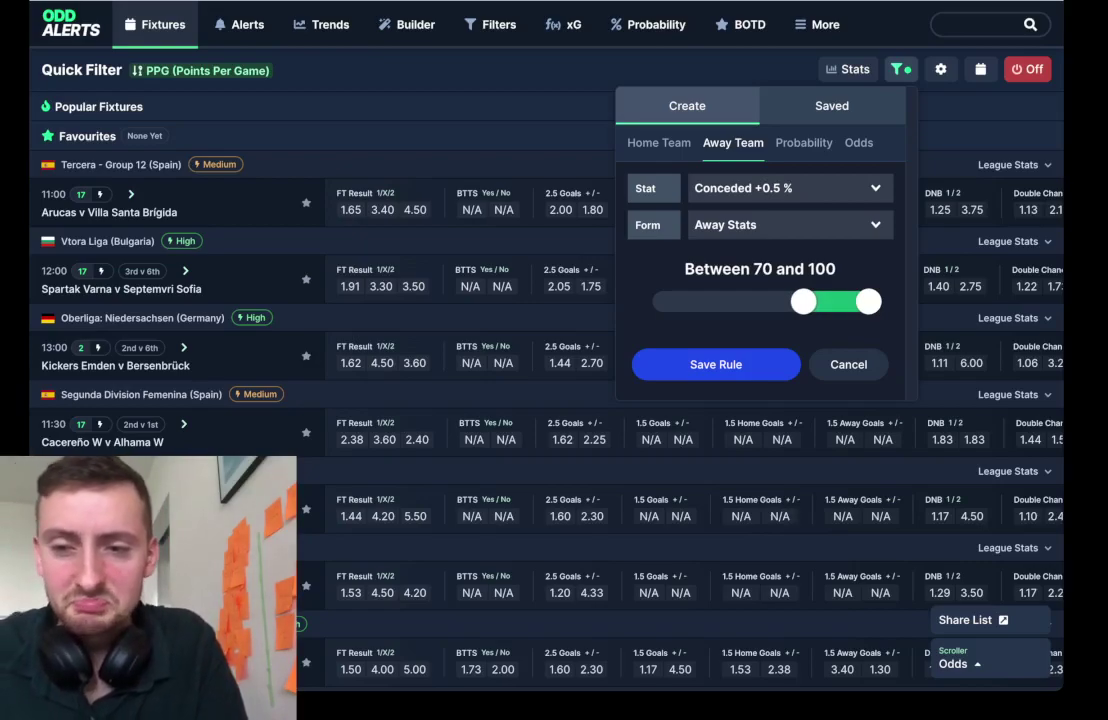
drag(804, 301, 797, 301)
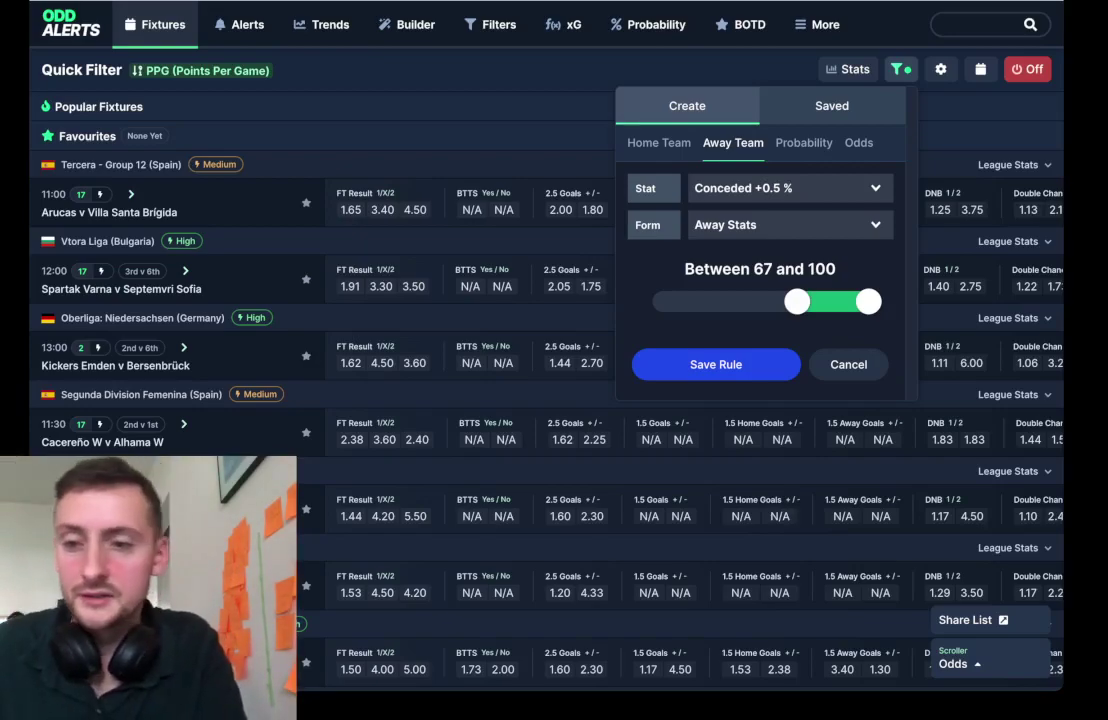
key(Return)
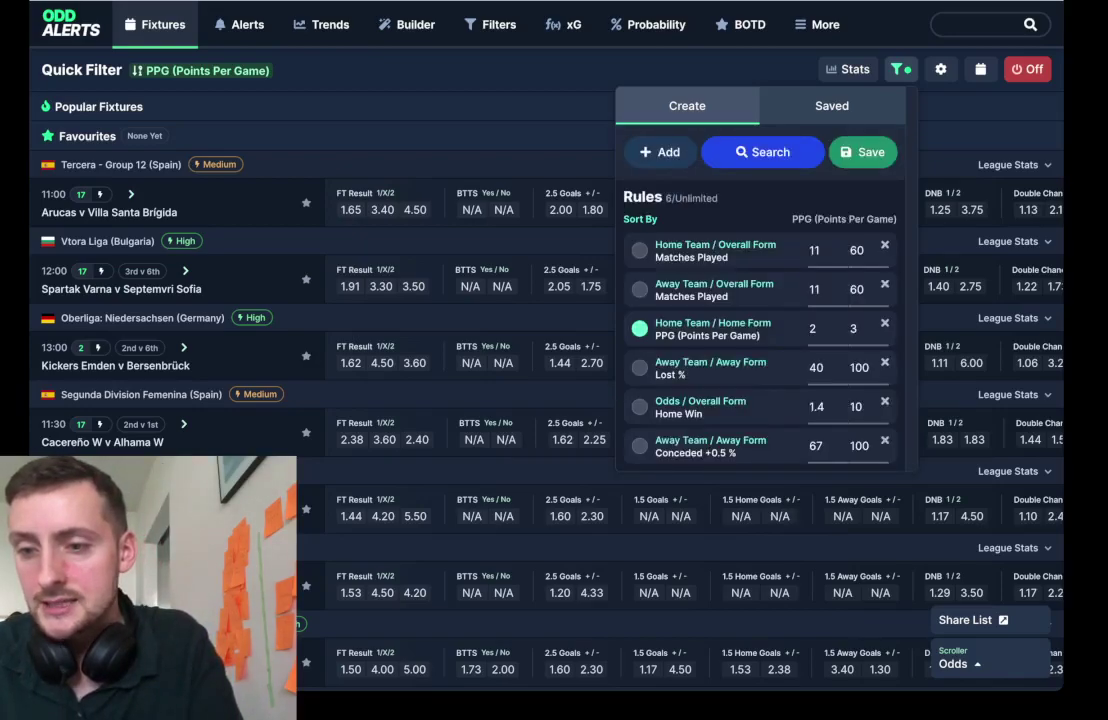
Sort the fixtures by the away team's Conceded +0.5 % rule, run the search and look through the matches
click(639, 445)
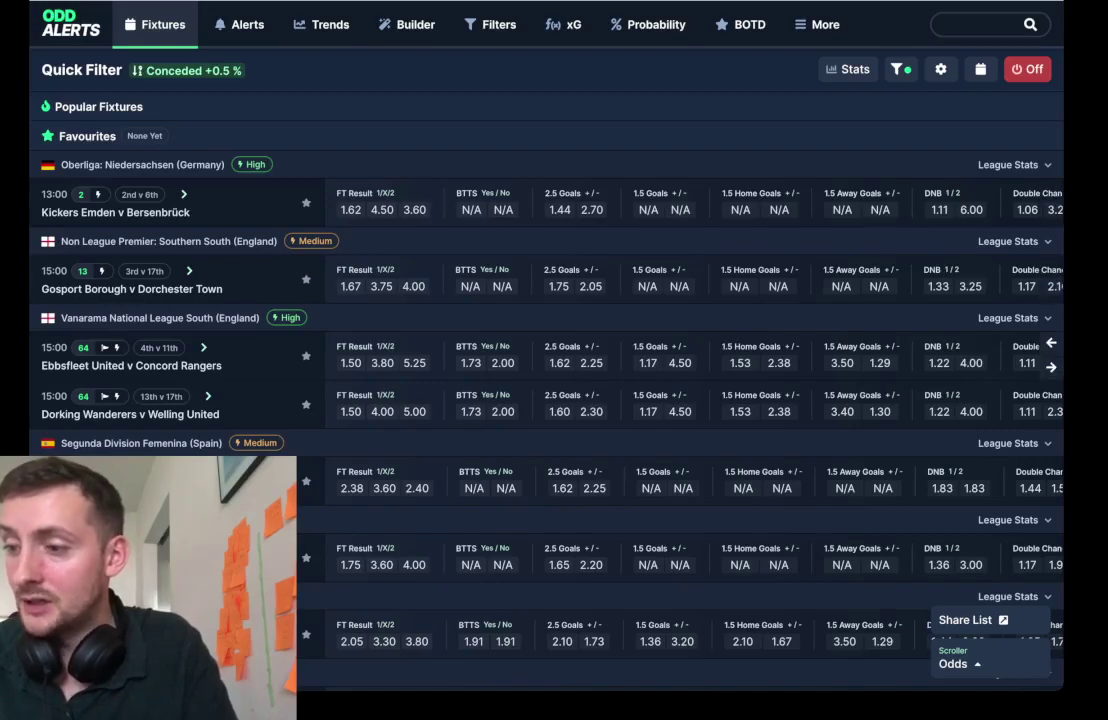
scroll(1000, 400, down, 1)
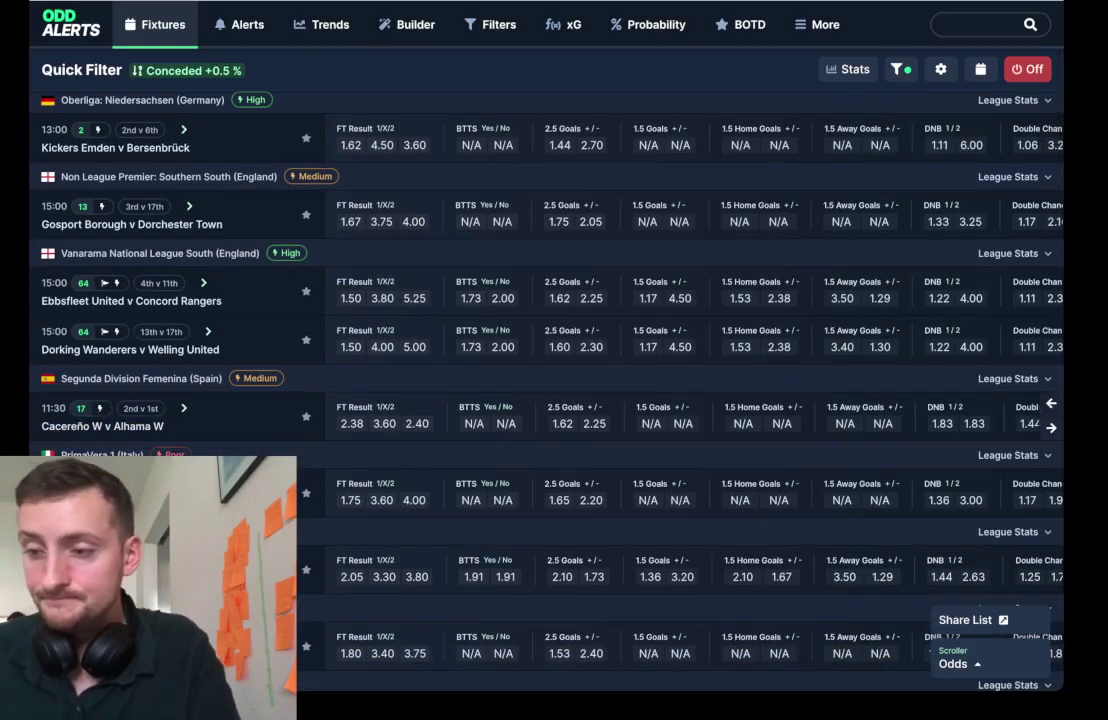
scroll(546, 410, up, 1)
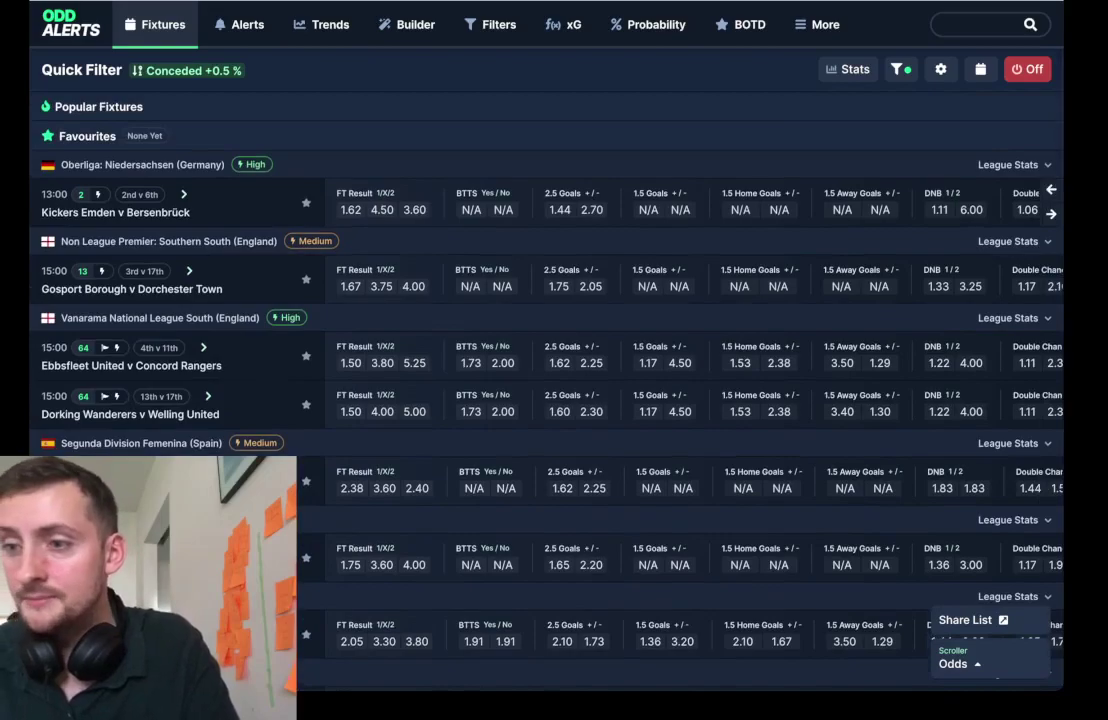
Open the Kickers Emden v Bersenbrück fixture and compare the bookmakers' 3Way Result odds
click(115, 212)
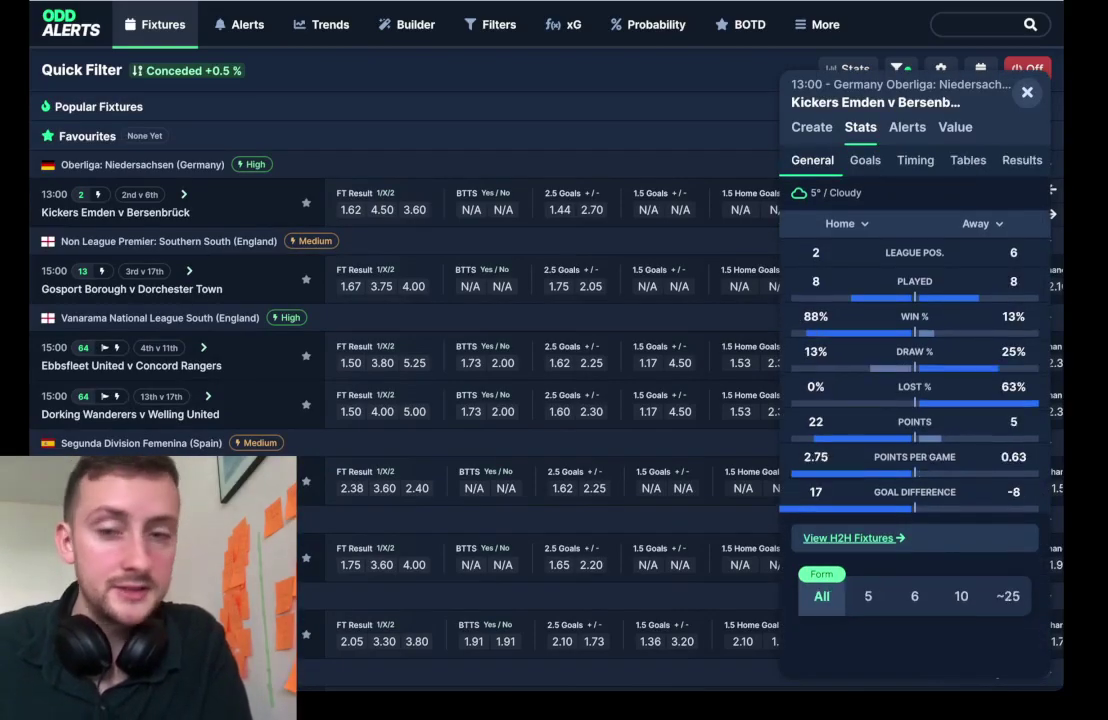
click(811, 127)
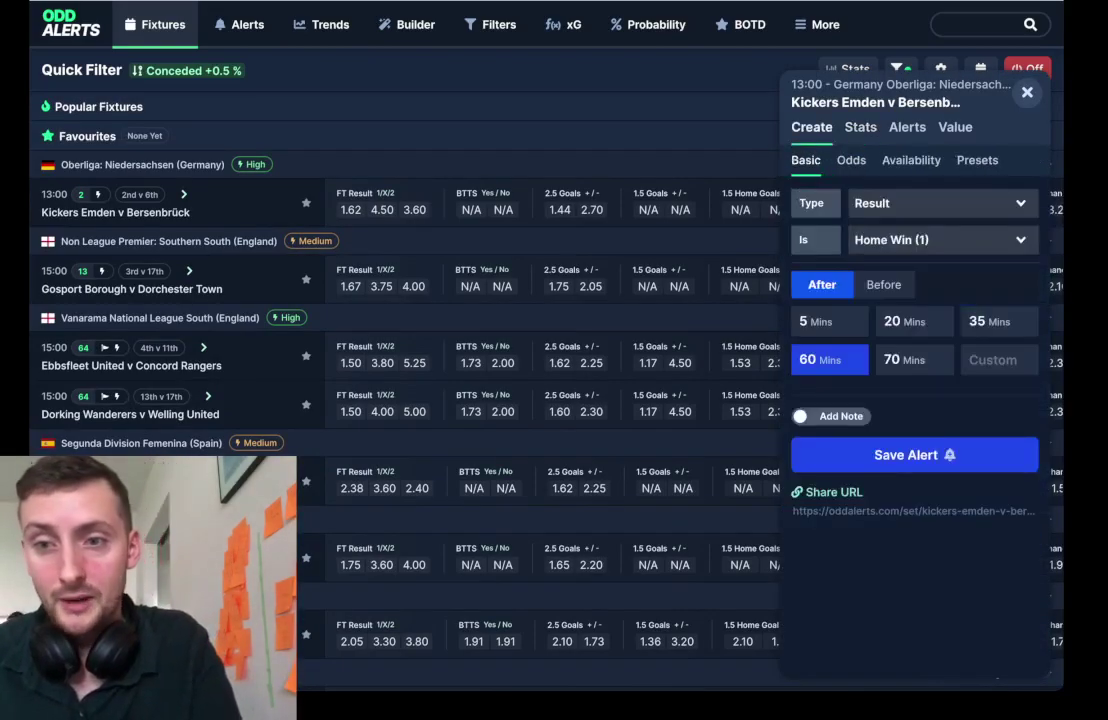
click(851, 160)
click(942, 192)
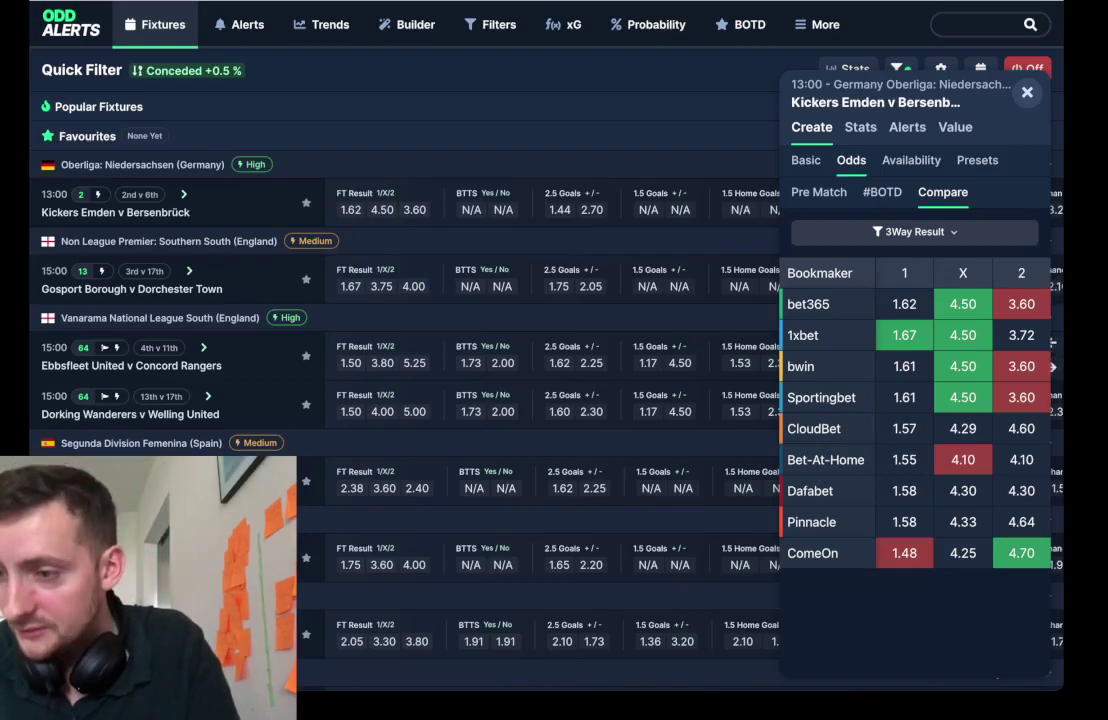
Look further down the filtered fixtures and open the details of Cacereño W v Alhama W
scroll(1052, 380, down, 1)
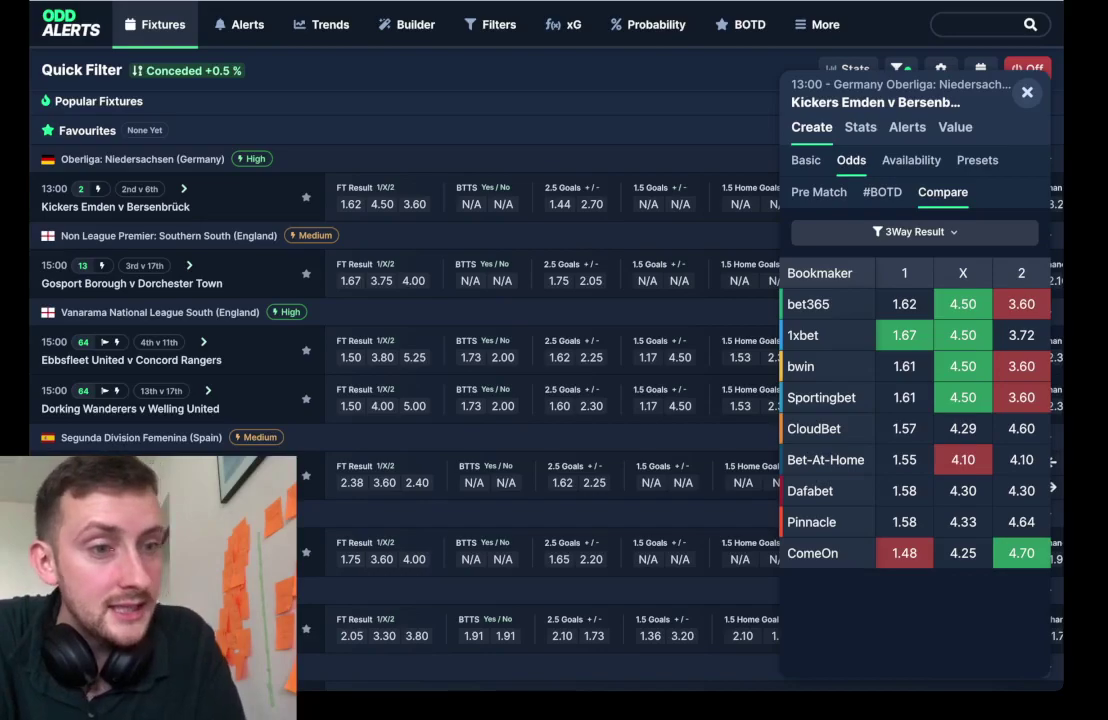
scroll(1052, 462, down, 3)
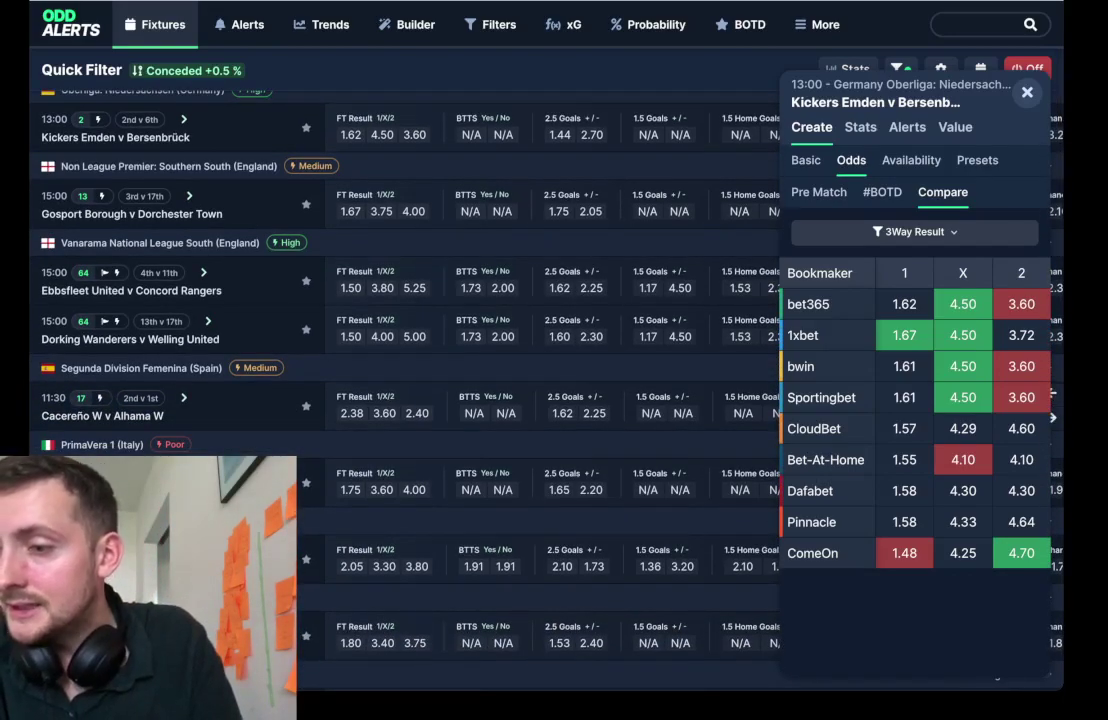
click(1052, 394)
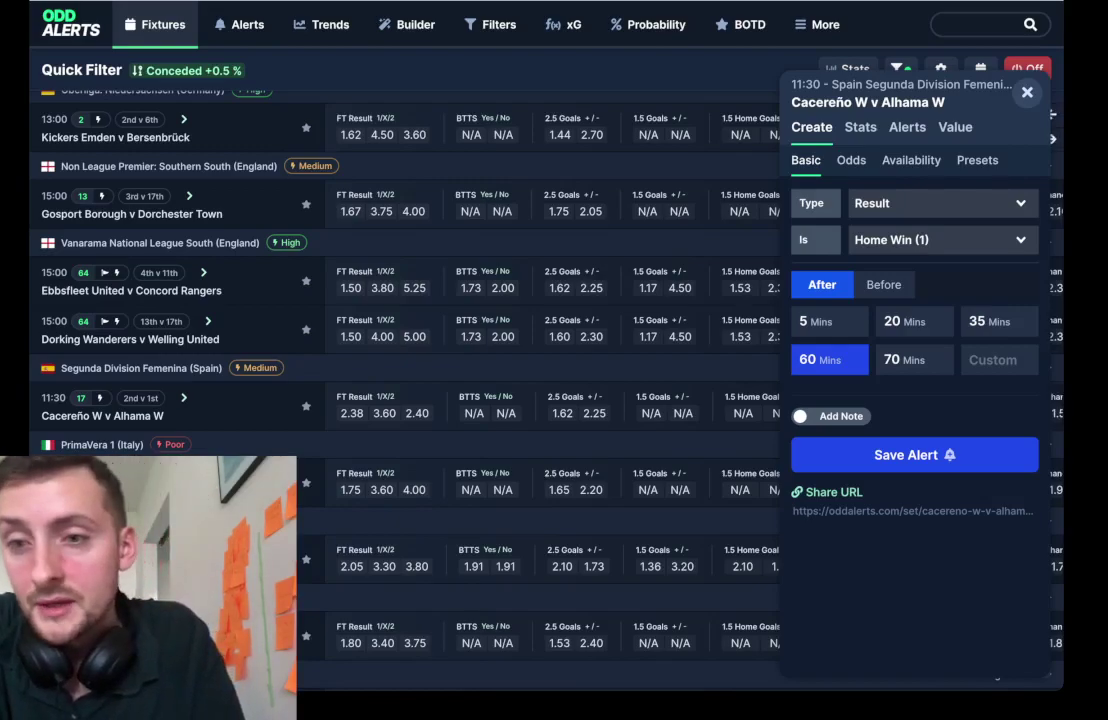
Open the general stats for Cacereño W v Alhama W and switch both teams' figures to Overall
click(860, 127)
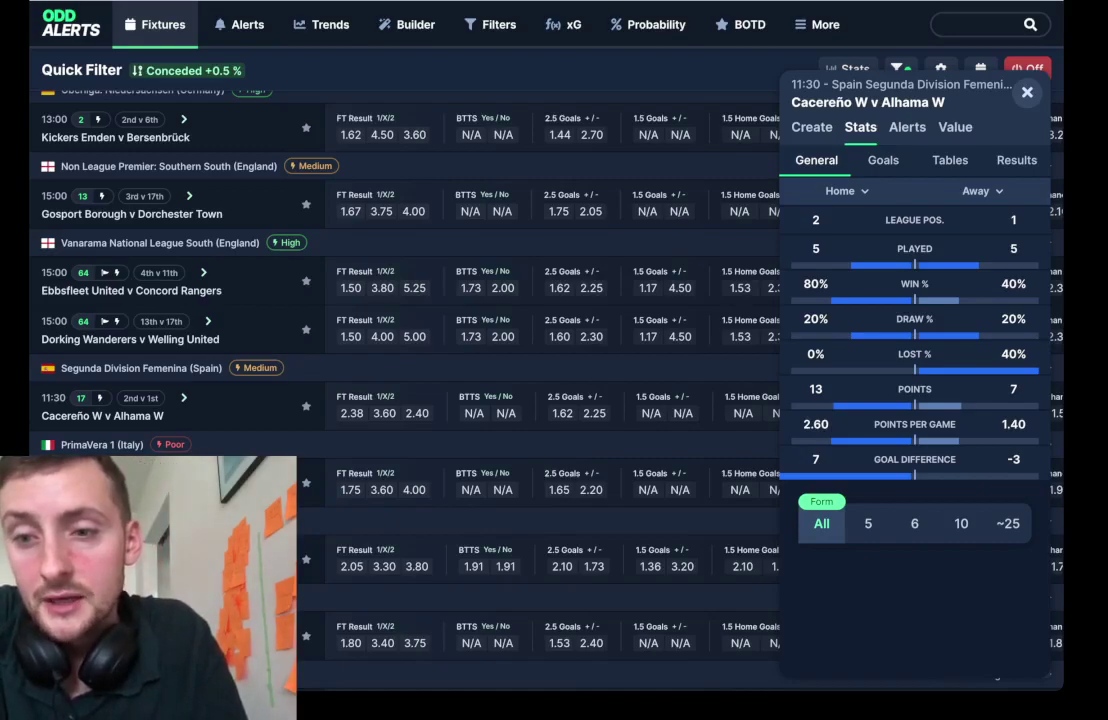
click(846, 190)
click(848, 213)
click(982, 190)
click(982, 215)
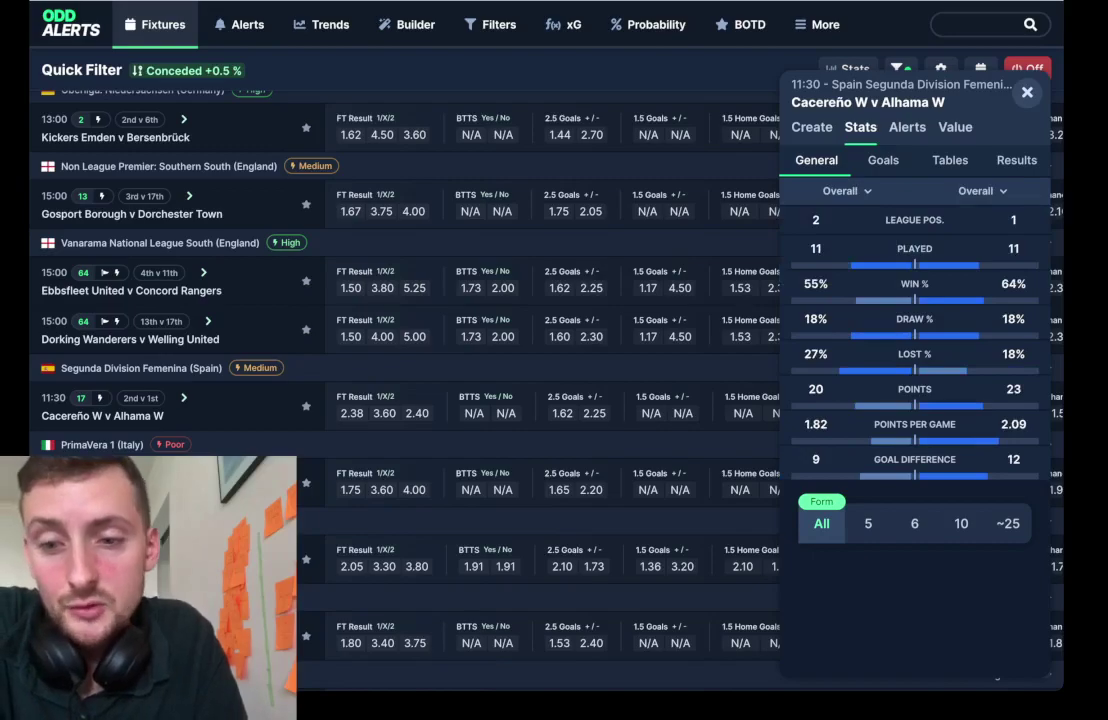
Review the recent results of Cacereño W and Alhama W, and check the league's overall points table
click(1016, 160)
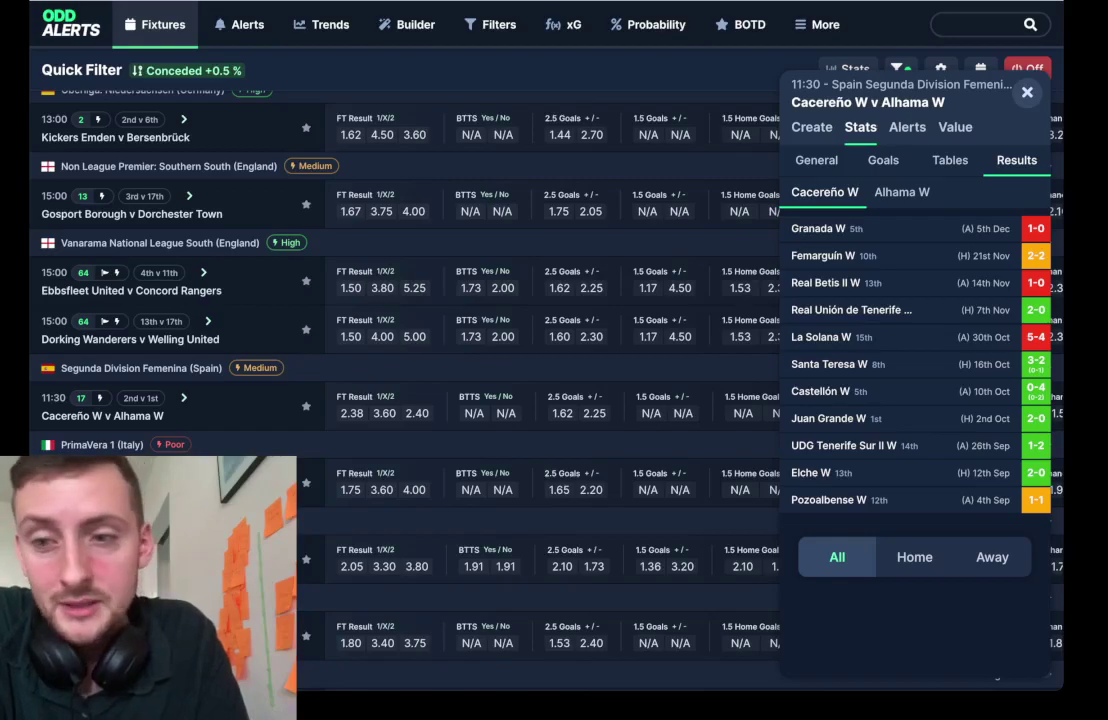
click(901, 192)
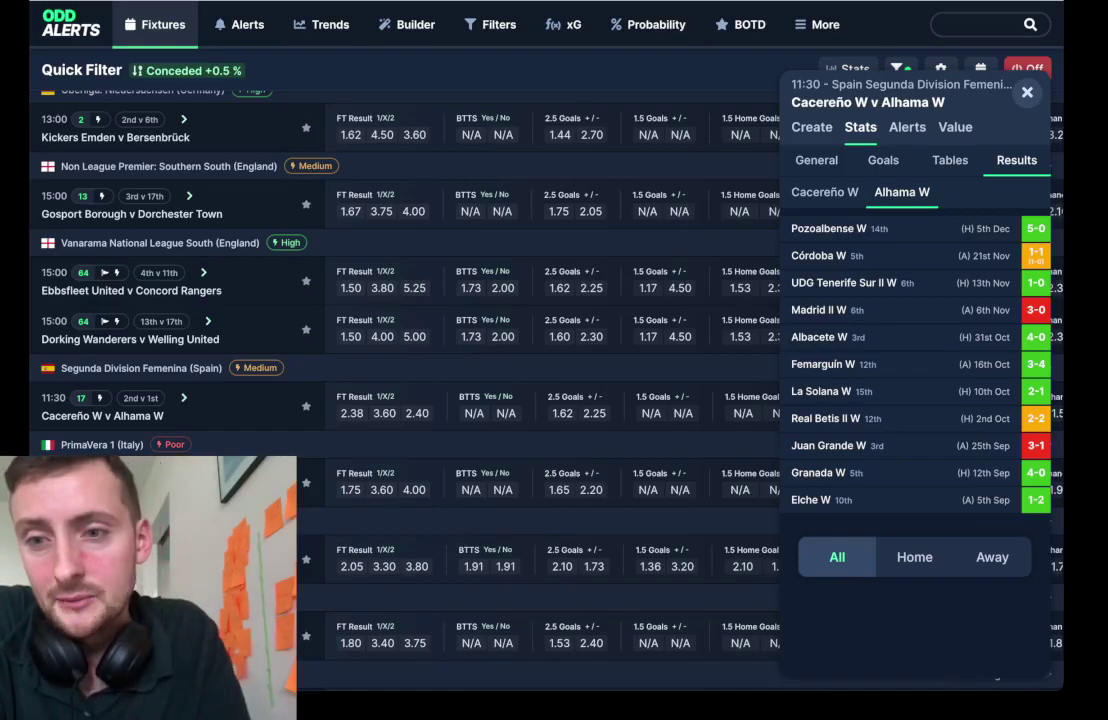
click(950, 160)
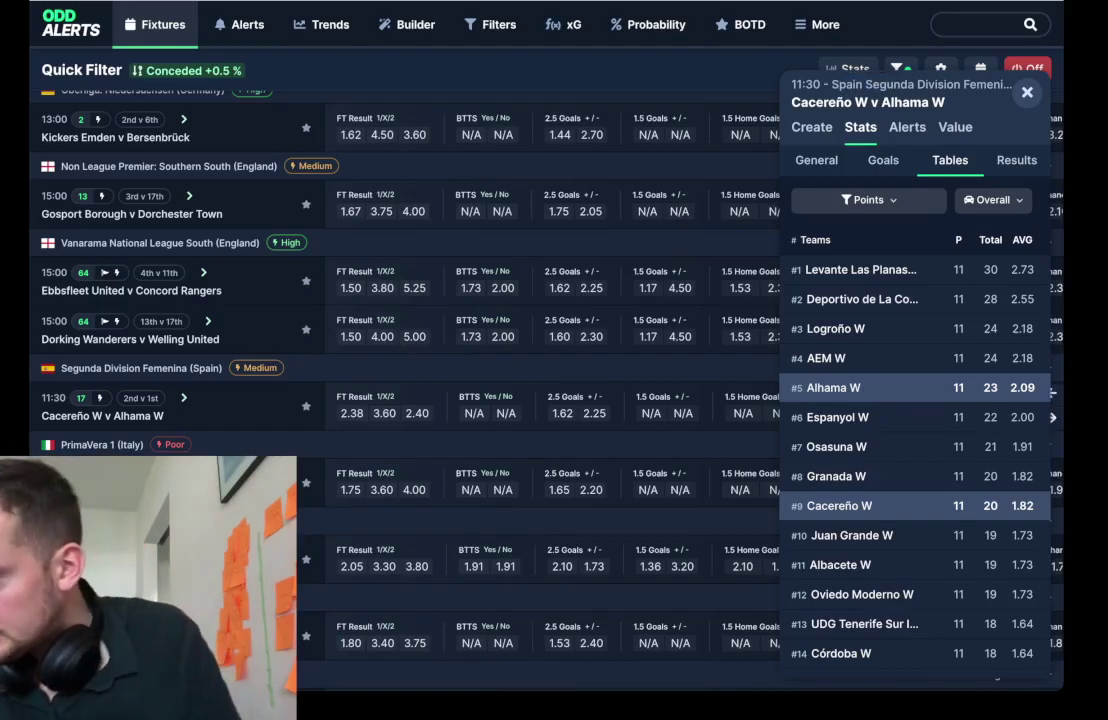
Close the Cacereño W v Alhama W details and look through the filtered fixtures down to the end of the list
scroll(400, 400, down, 3)
scroll(400, 400, down, 6)
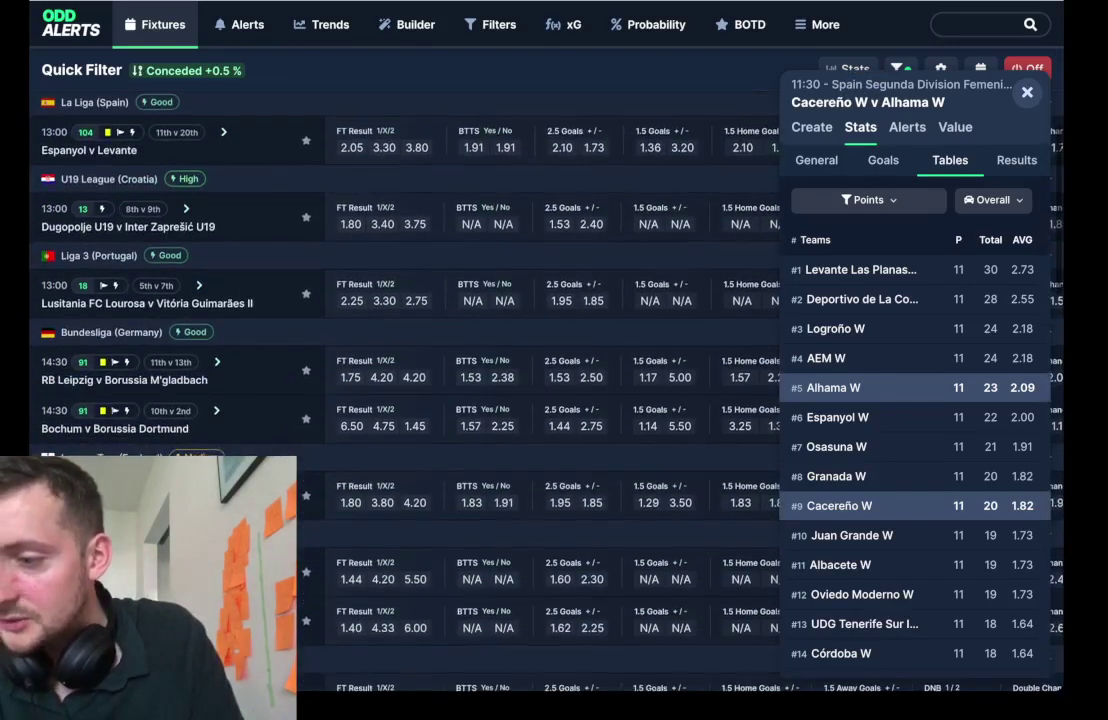
click(1027, 92)
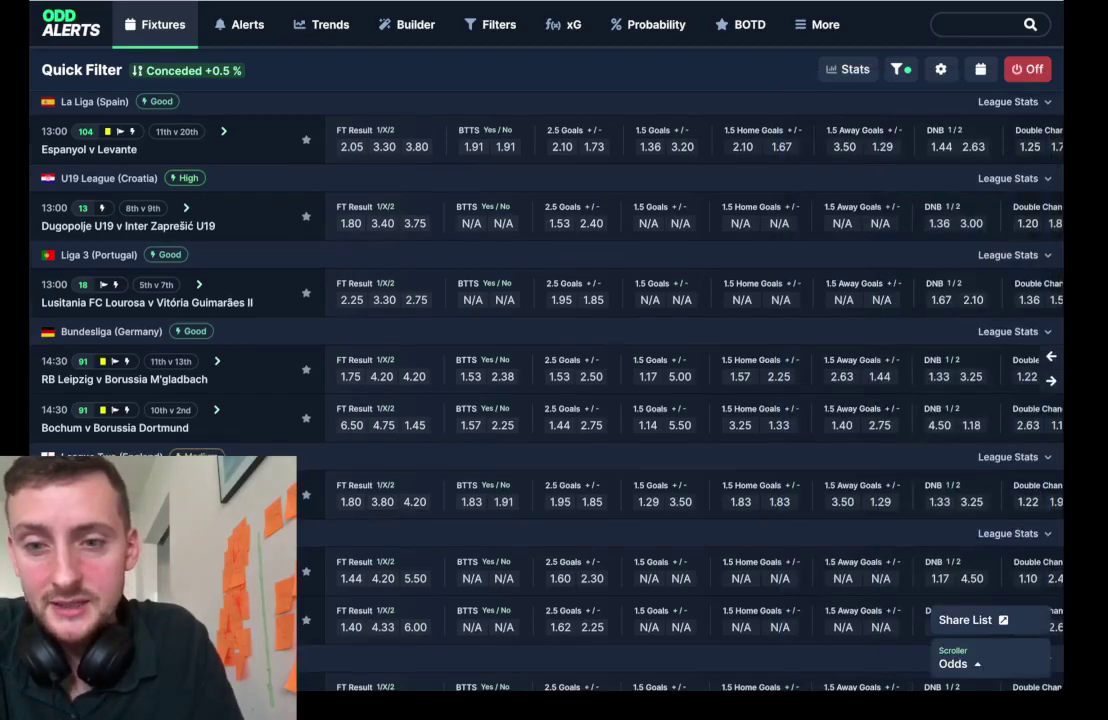
scroll(700, 370, down, 10)
scroll(700, 370, down, 10)
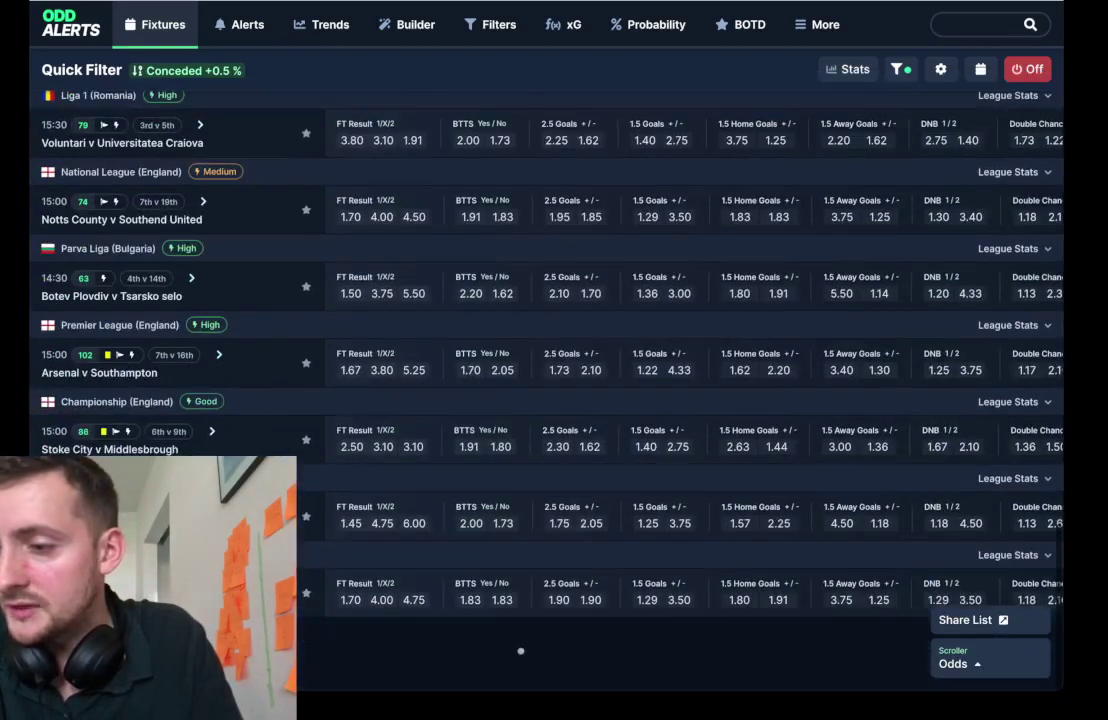
scroll(700, 370, down, 15)
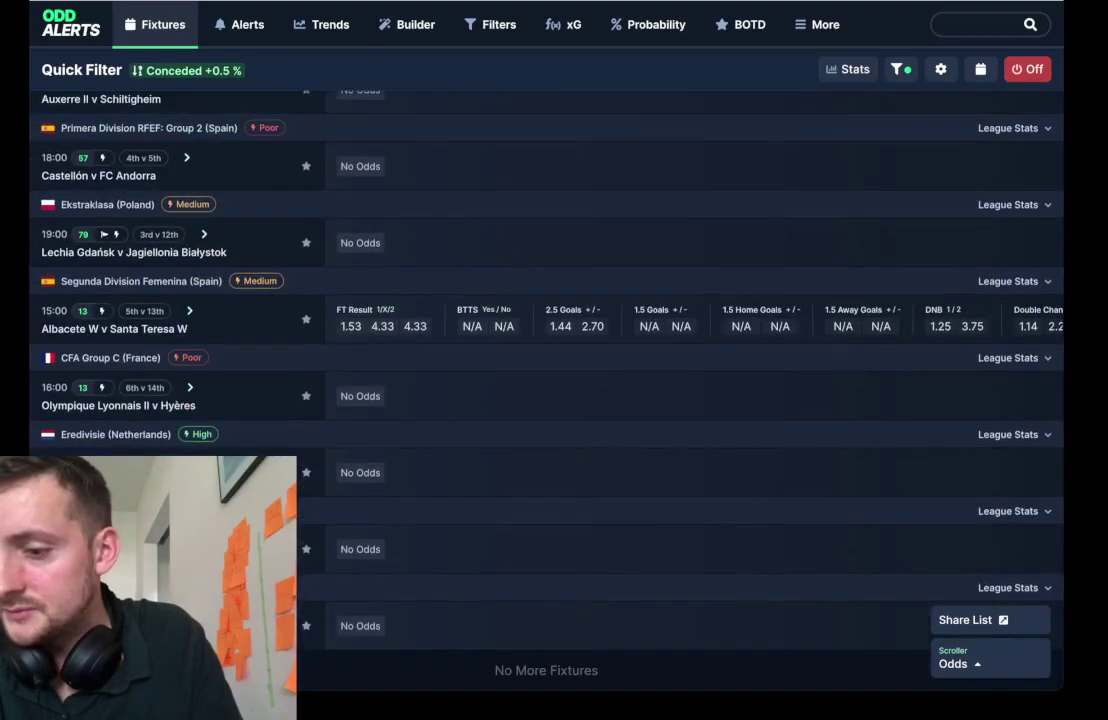
scroll(550, 380, up, 5)
scroll(550, 380, up, 15)
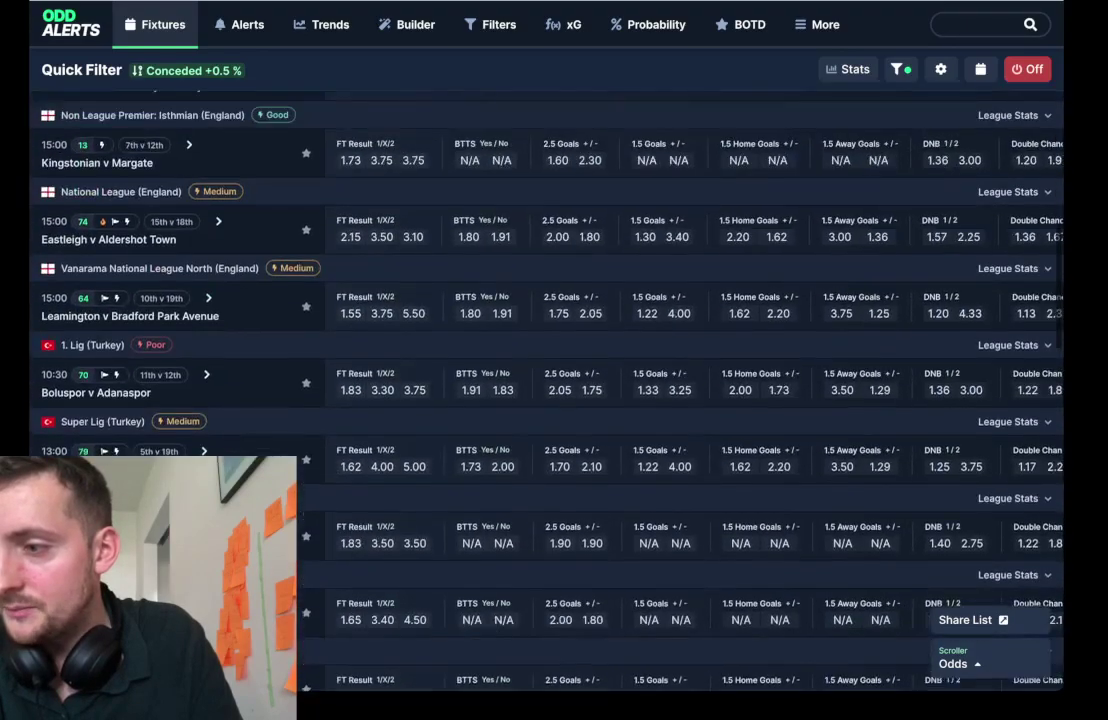
scroll(550, 380, up, 4)
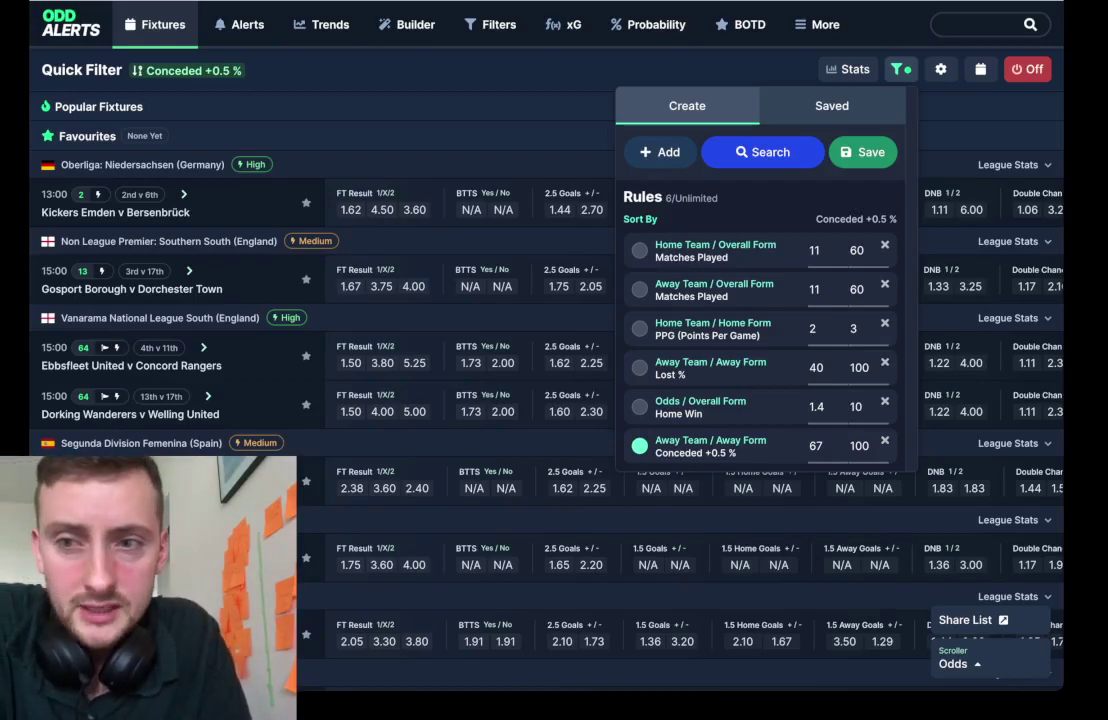
Check the fixture list's display settings and look through the Trusted saved filters
click(899, 69)
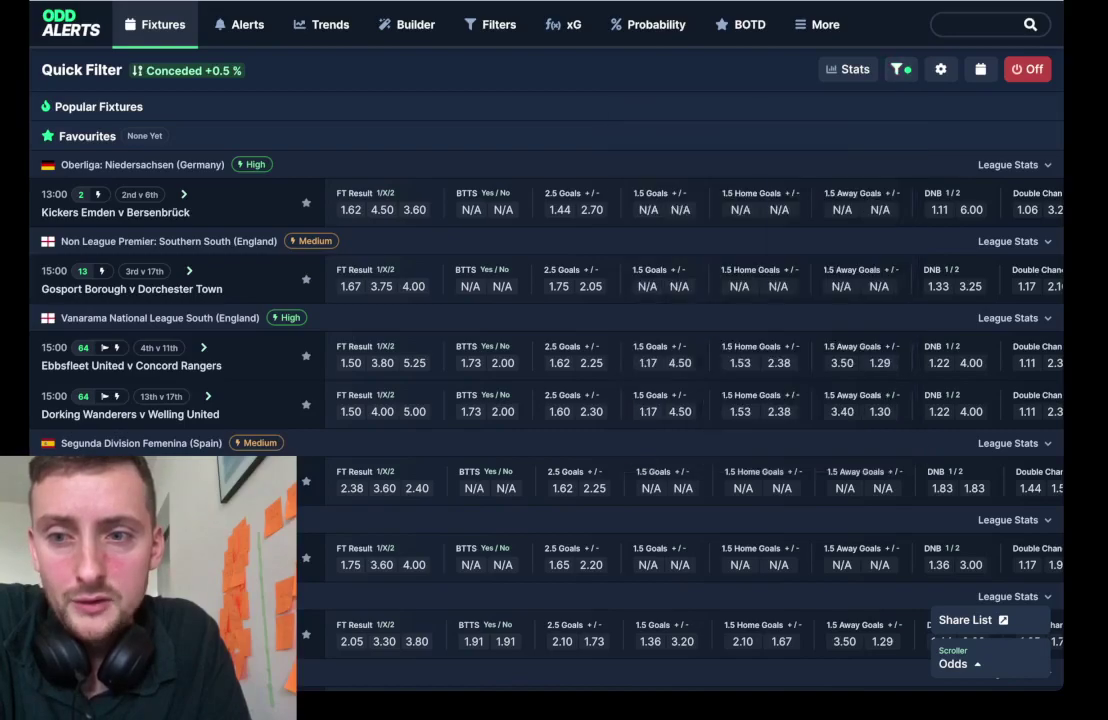
click(940, 69)
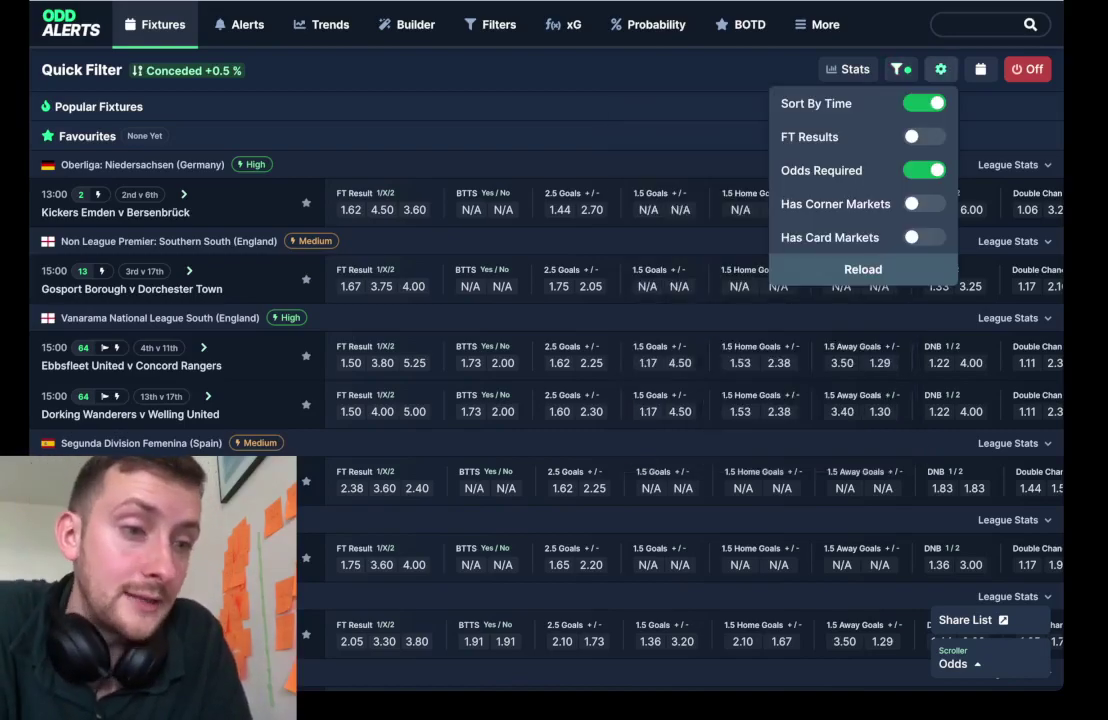
click(899, 69)
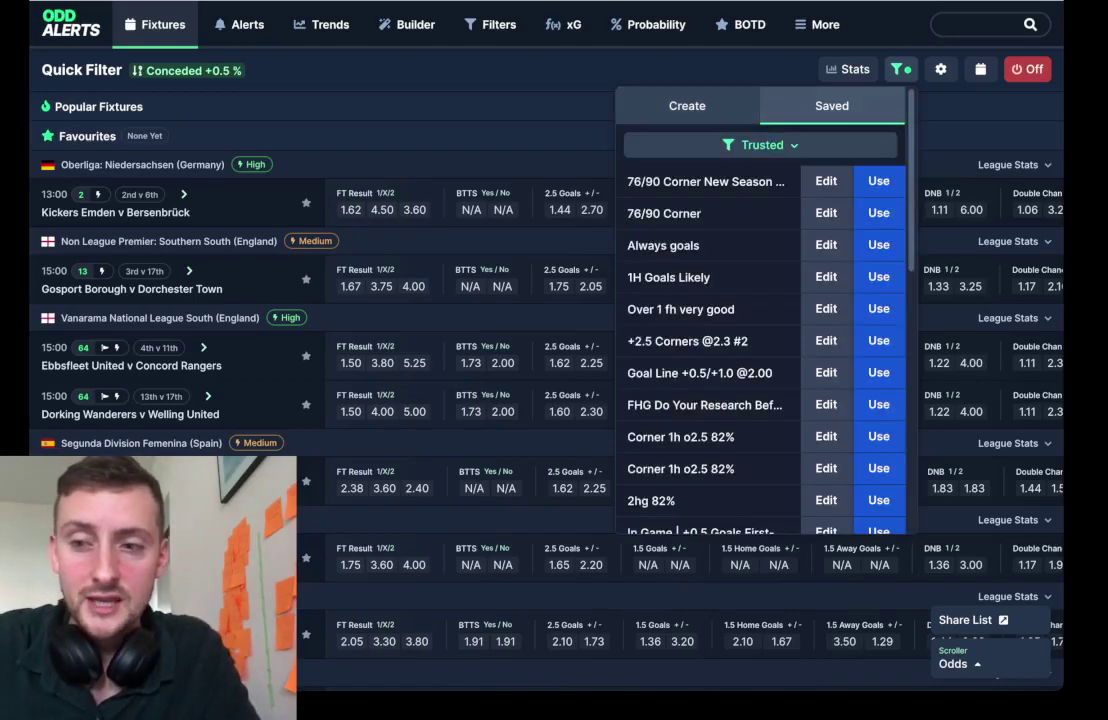
scroll(765, 330, down, 3)
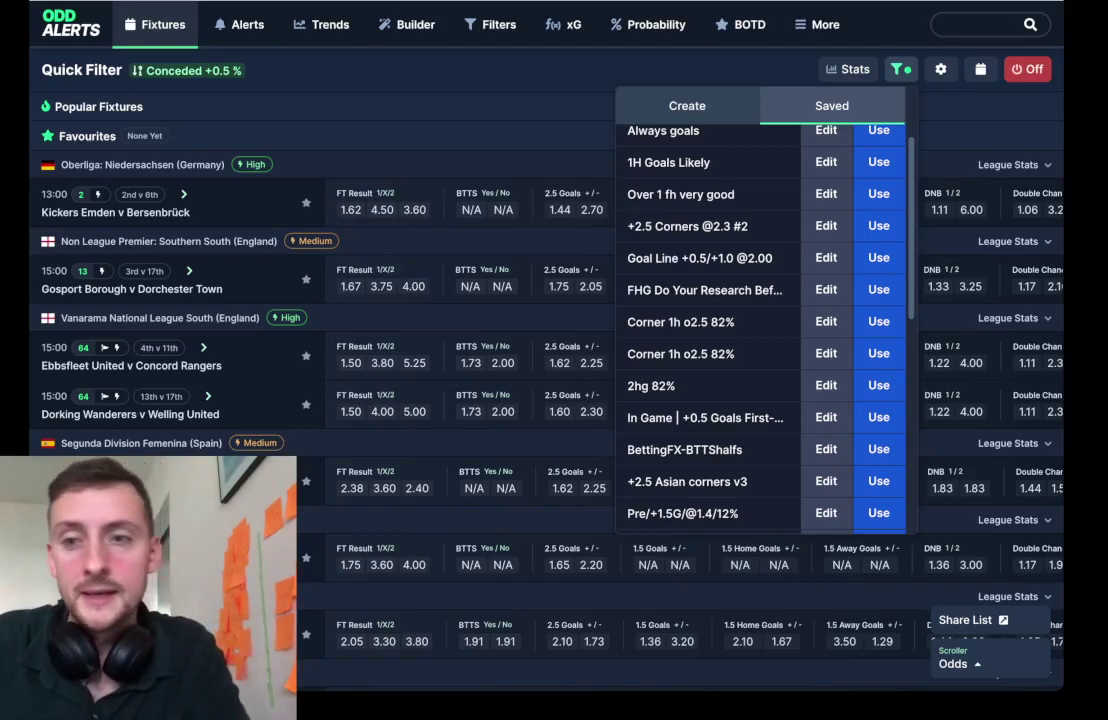
key(Escape)
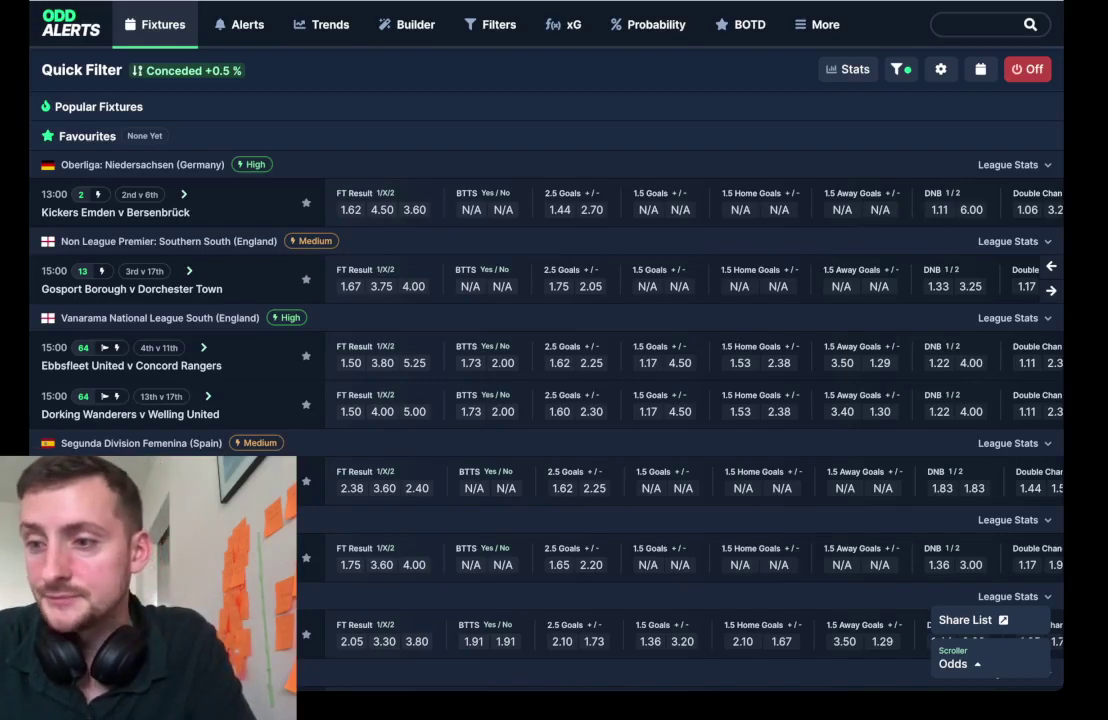
Start another Away Team rule in the current quick filter and choose +9.5 Total Corners % as its statistic
click(901, 69)
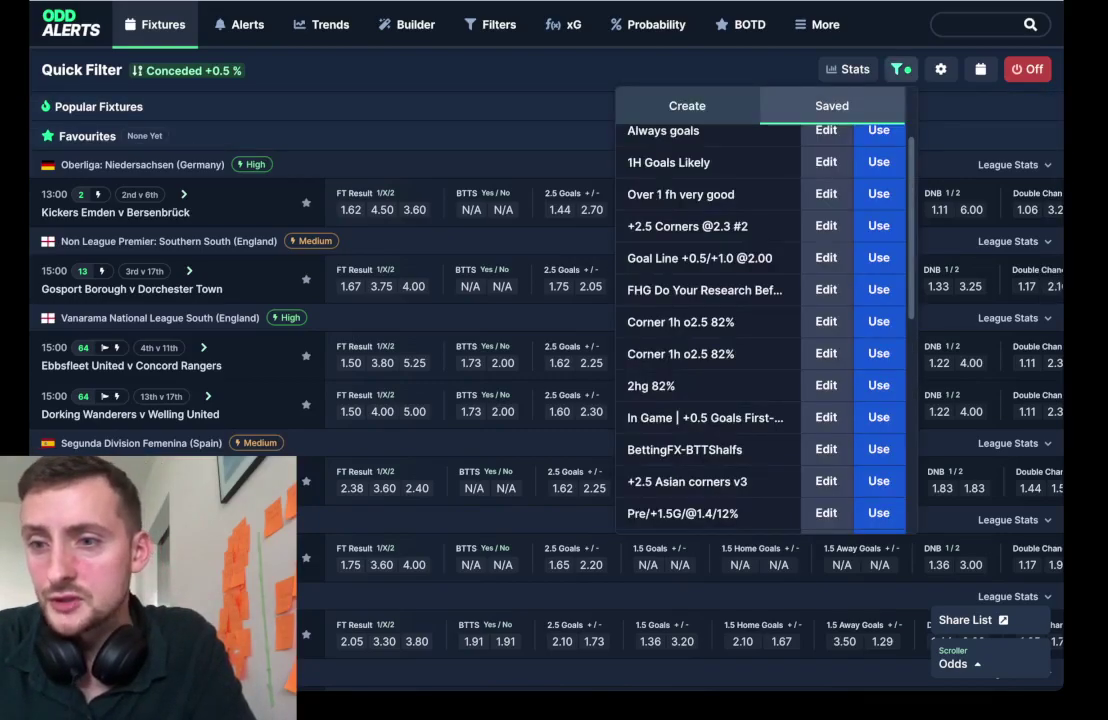
click(687, 106)
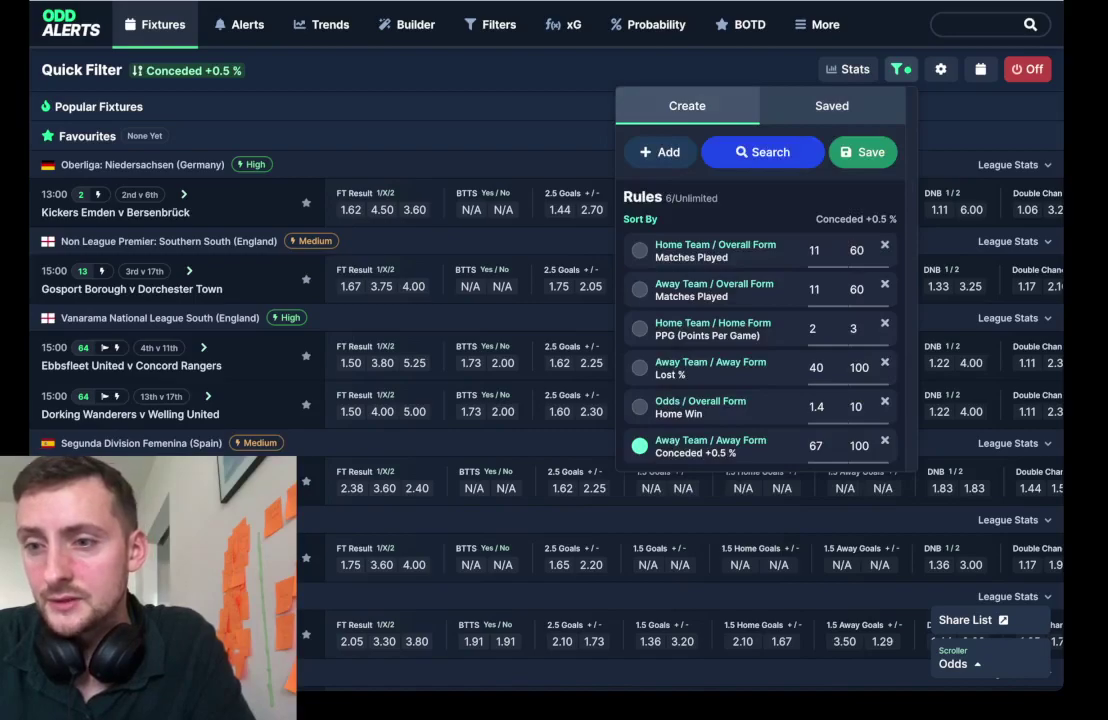
click(659, 152)
click(790, 187)
scroll(780, 270, down, 1)
scroll(790, 280, down, 5)
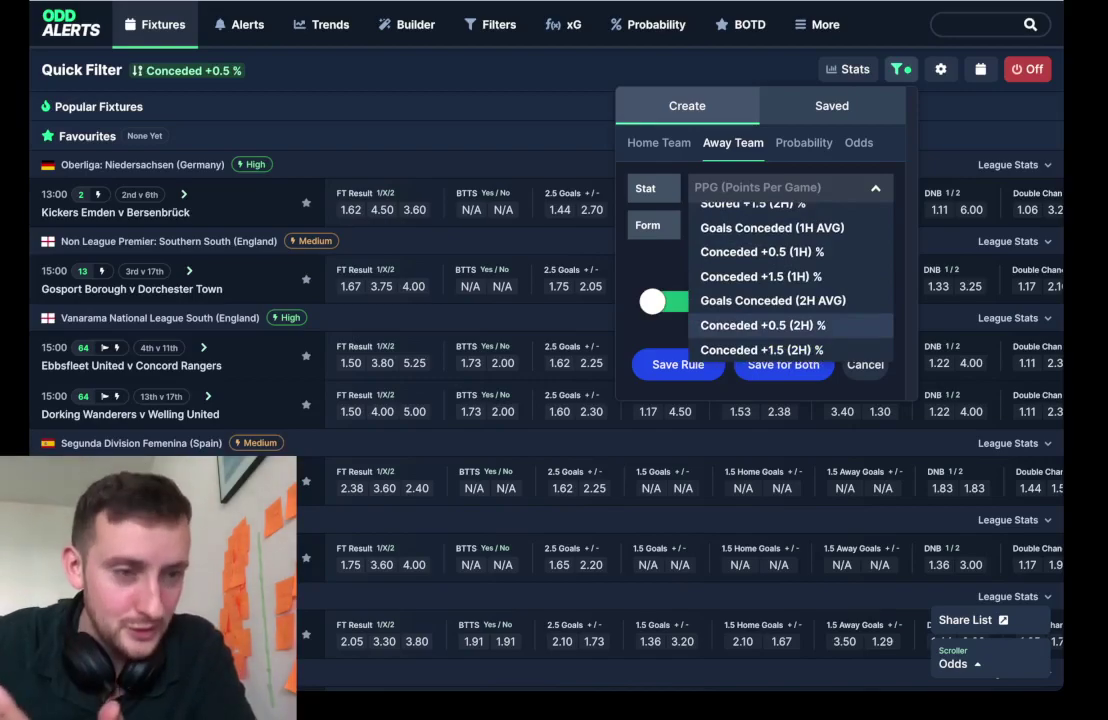
scroll(790, 280, down, 5)
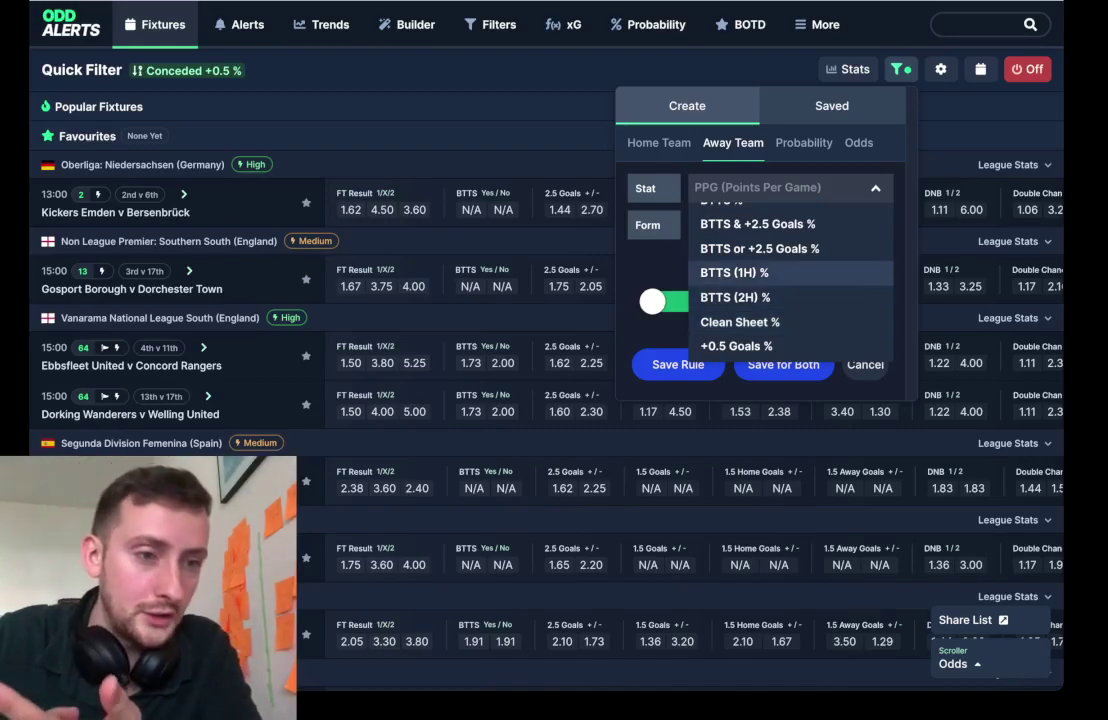
scroll(790, 280, down, 5)
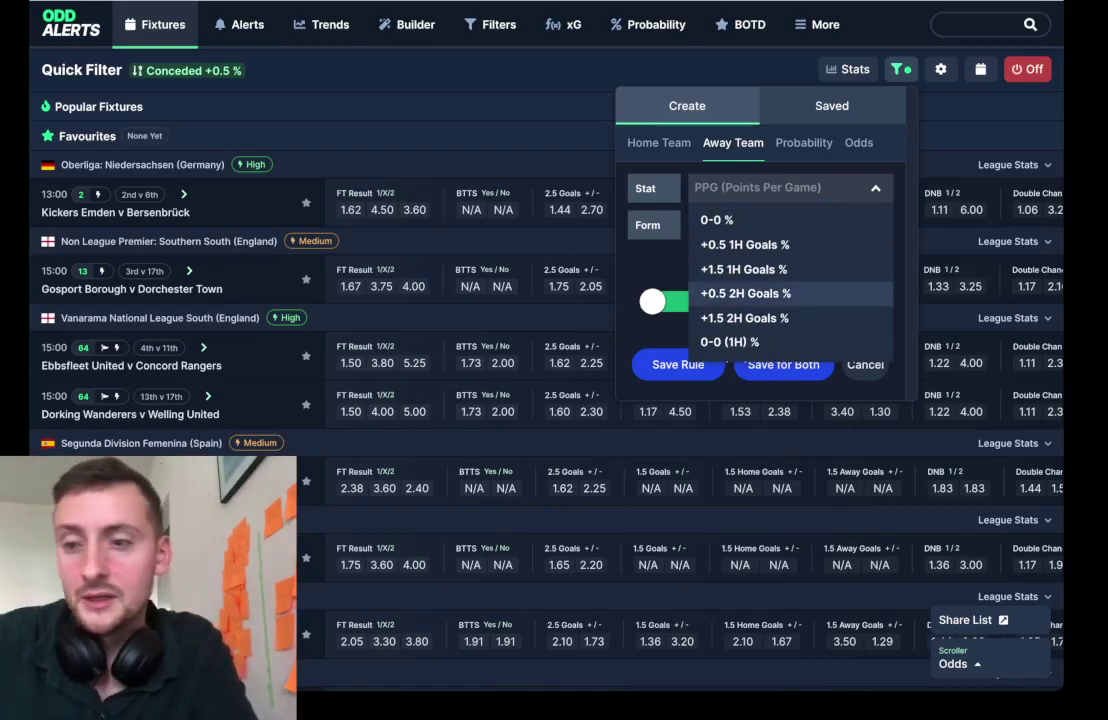
scroll(790, 290, down, 4)
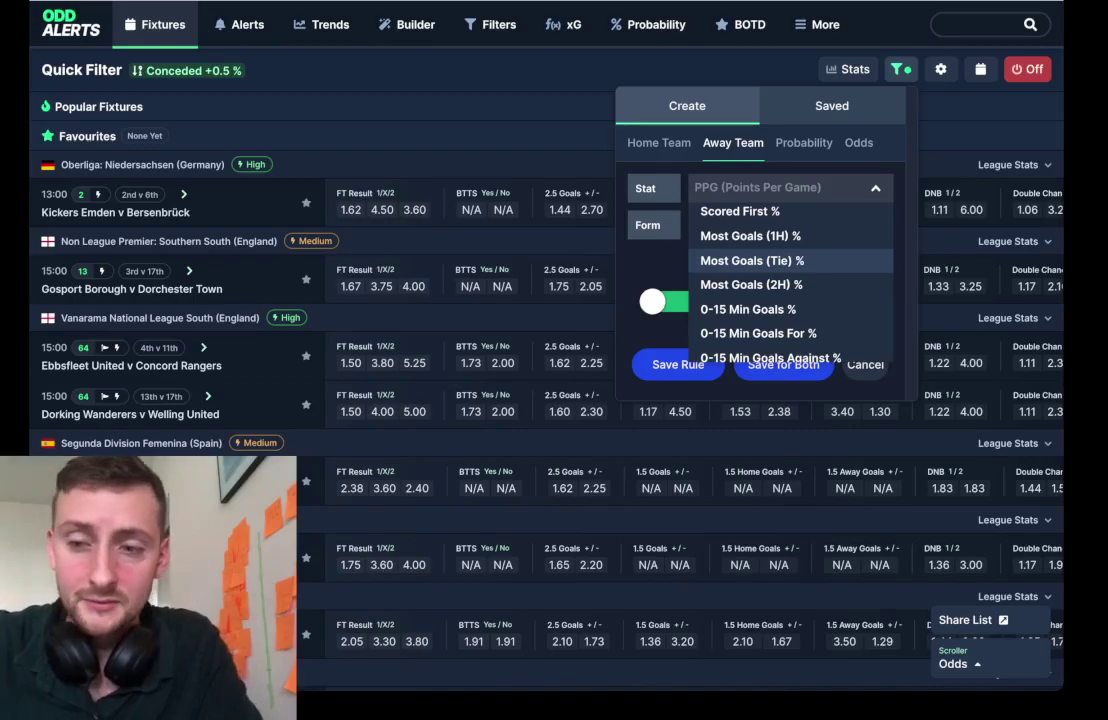
scroll(790, 262, down, 3)
scroll(790, 263, down, 3)
scroll(790, 263, down, 2)
scroll(790, 263, down, 4)
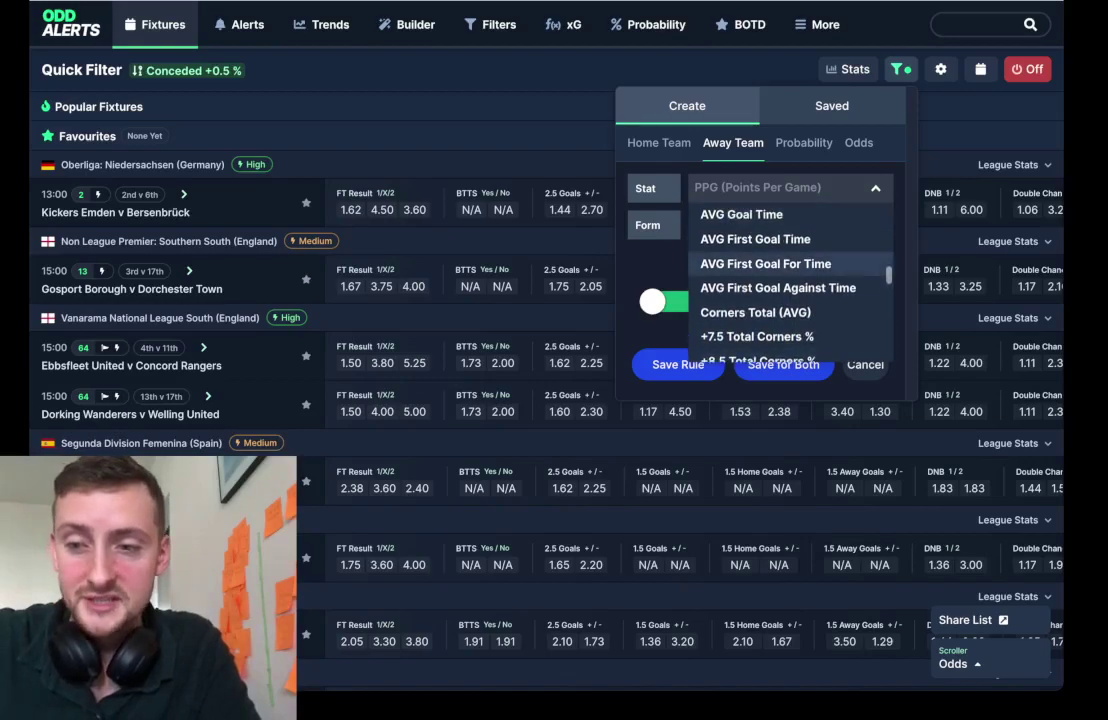
scroll(790, 263, down, 2)
scroll(790, 263, down, 4)
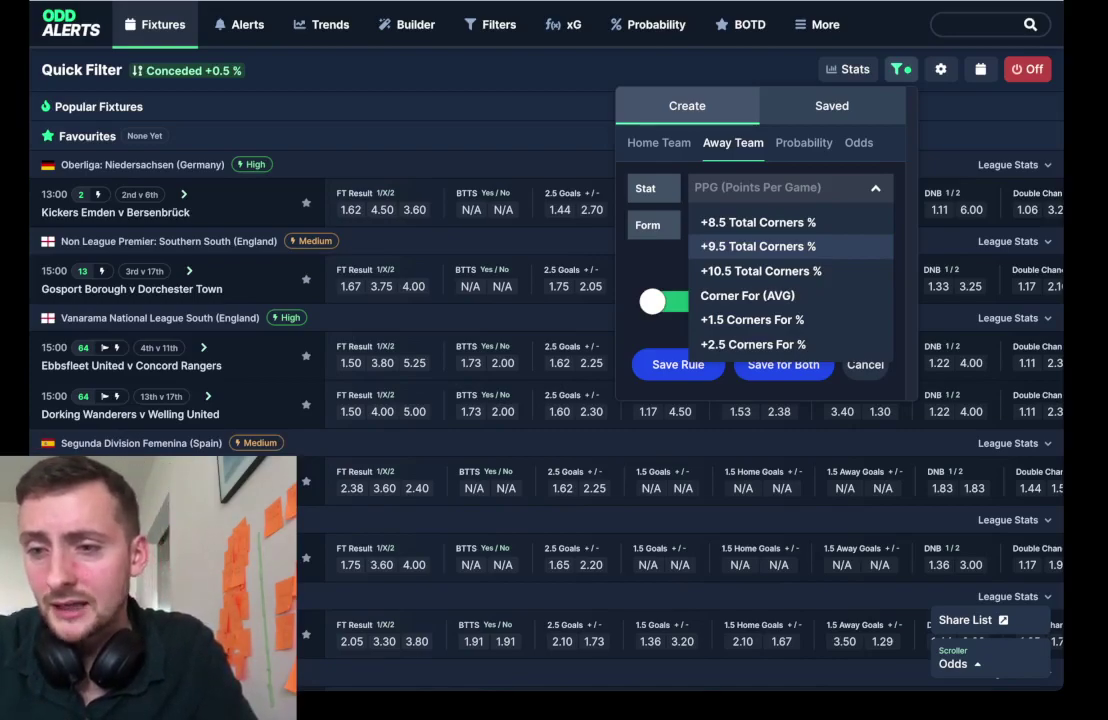
click(758, 246)
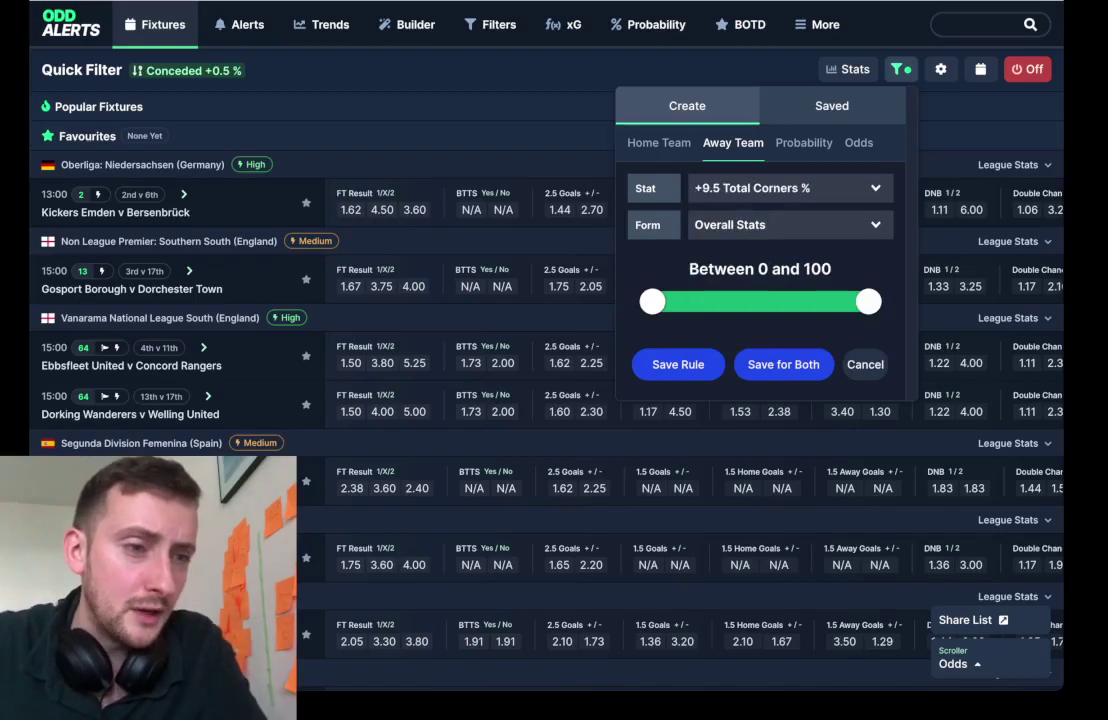